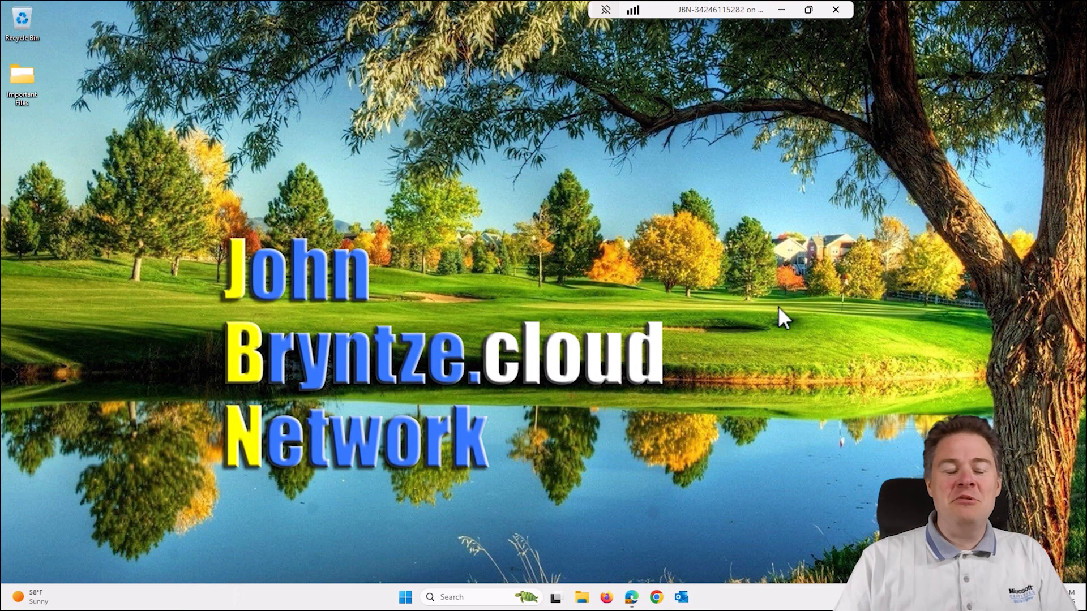
Switch to Edge and open the list of Windows apps in the Intune admin center.
{"action": "left_click", "coordinate": [631, 597]}
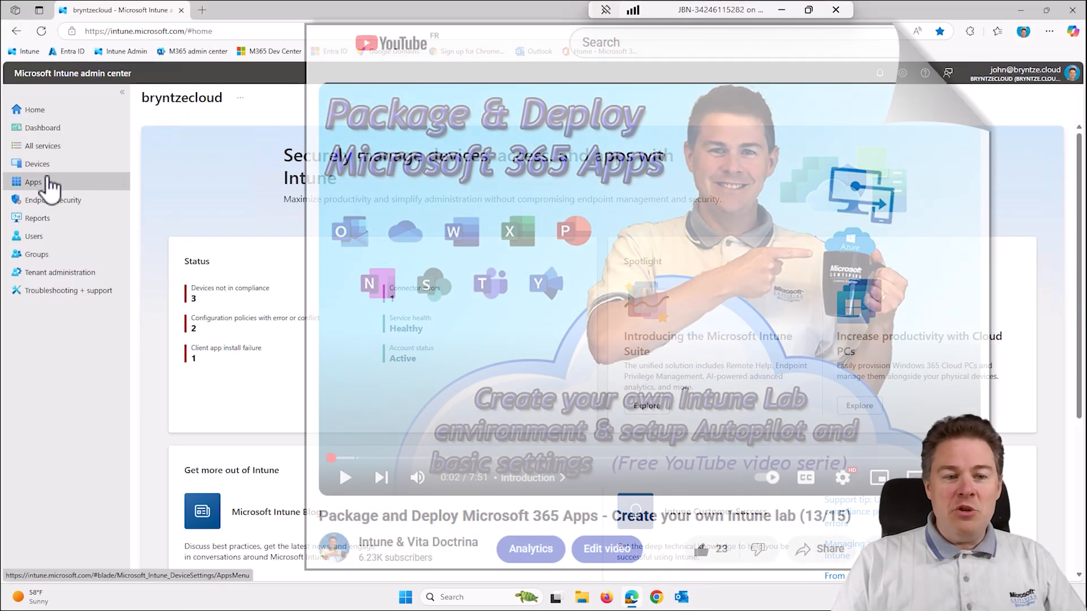
{"action": "left_click", "coordinate": [34, 181]}
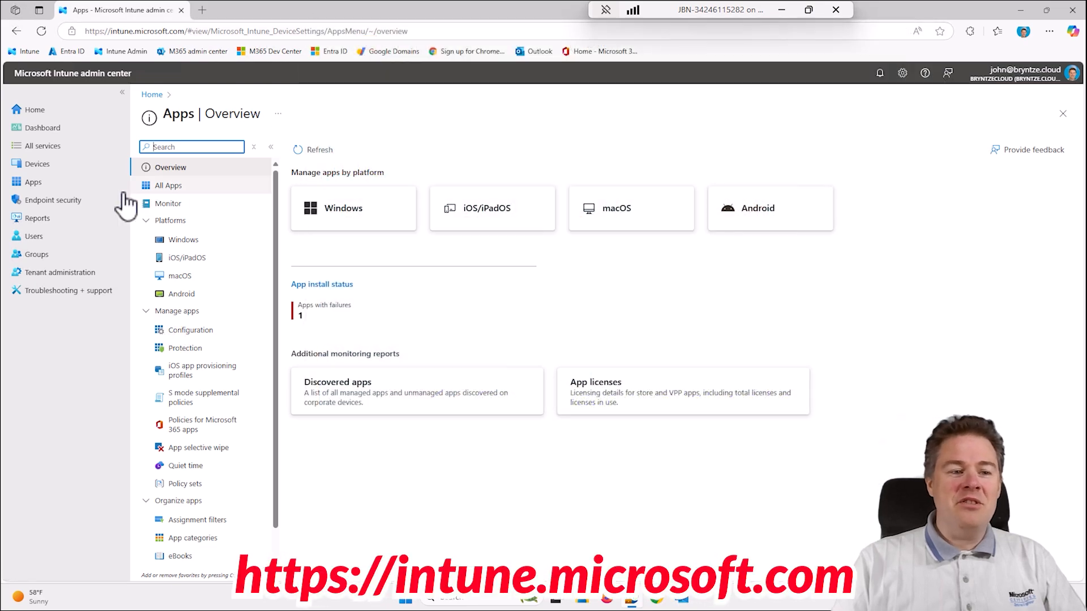
{"action": "left_click", "coordinate": [186, 241]}
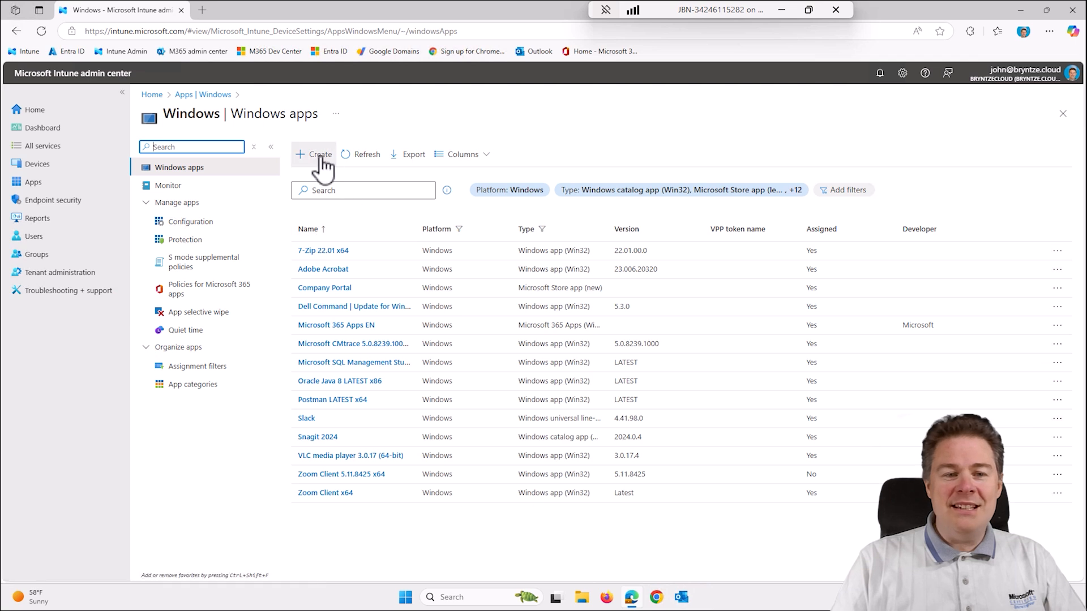
Start creating an app of the Microsoft 365 Apps type for Windows 10 and later.
{"action": "left_click", "coordinate": [317, 156]}
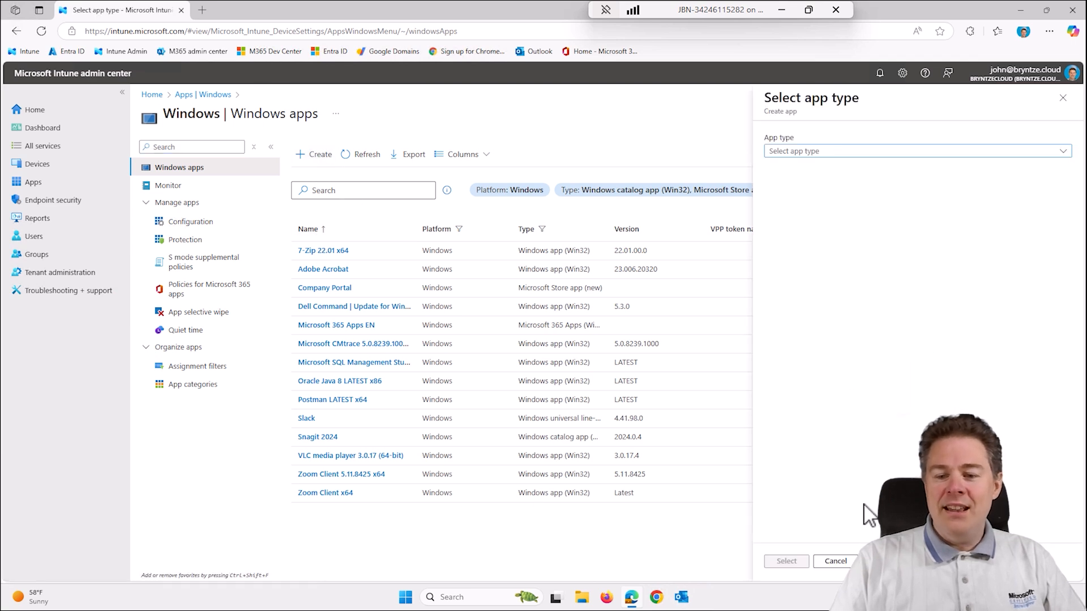
{"action": "left_click", "coordinate": [844, 153]}
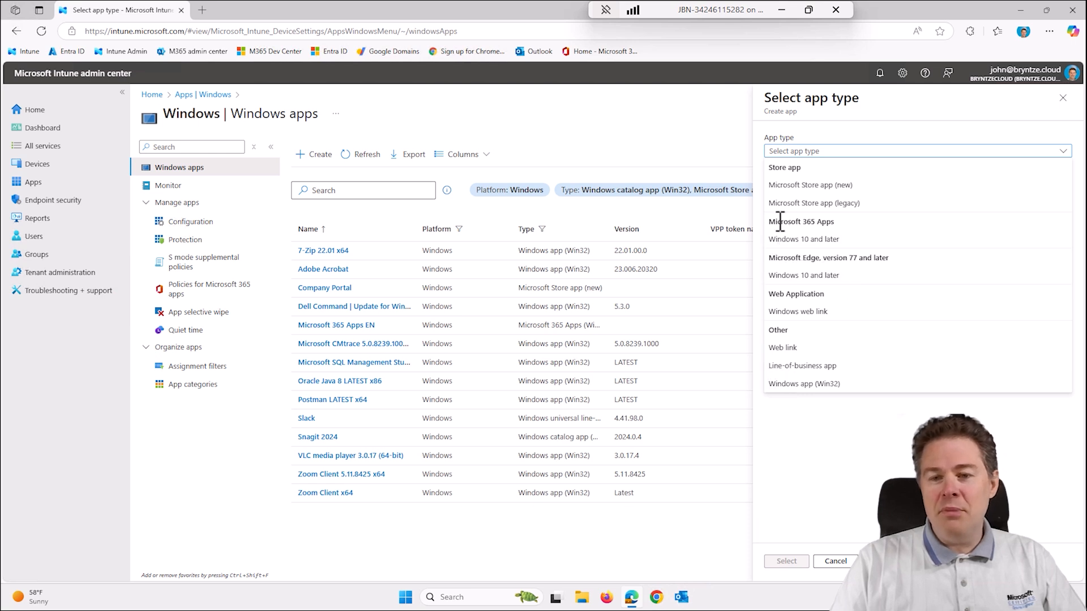
{"action": "left_click", "coordinate": [801, 240]}
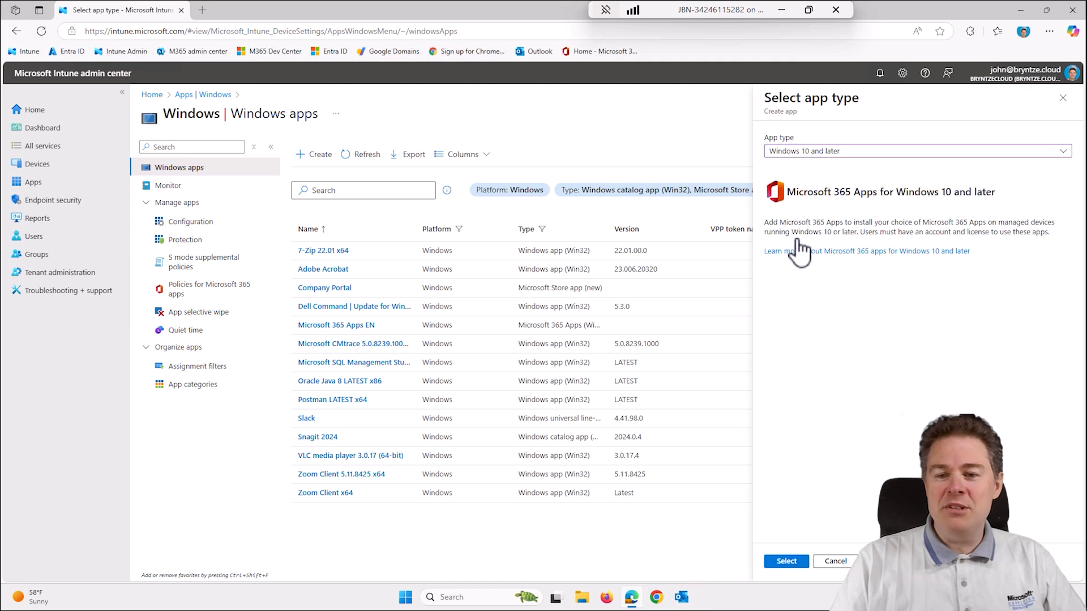
{"action": "left_click", "coordinate": [794, 562]}
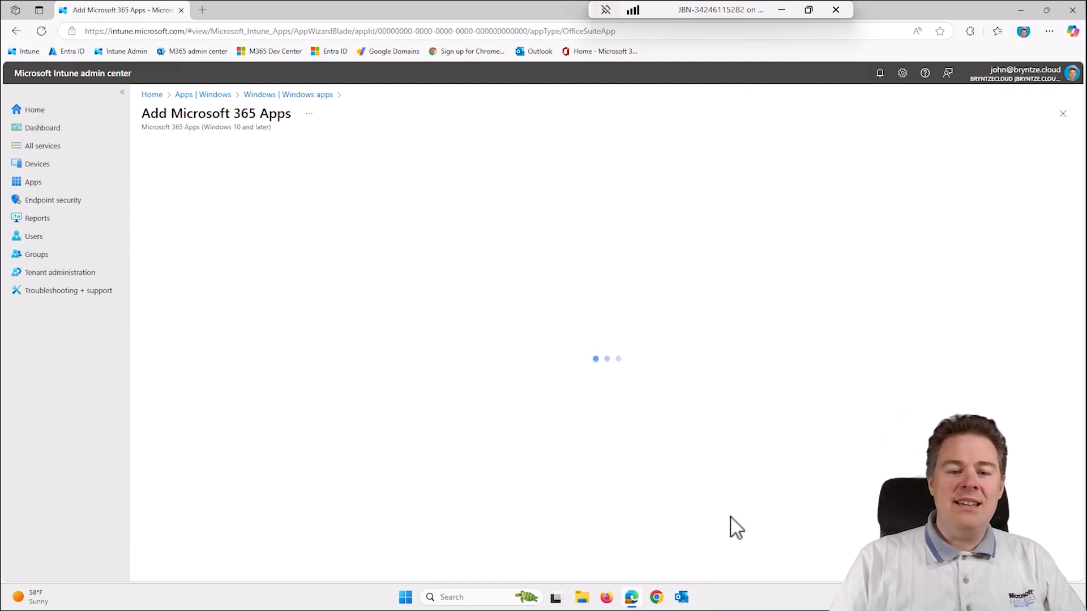
In the app suite configuration, exclude Access from the Office apps and set the Microsoft Search in Bing background service to No.
{"action": "left_click", "coordinate": [242, 566]}
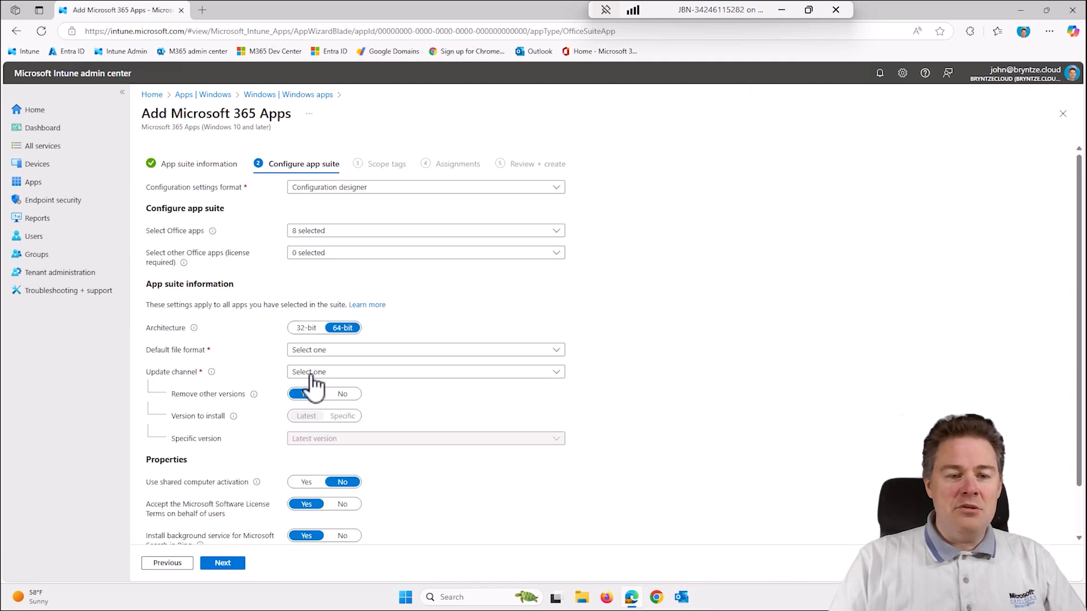
{"action": "left_click", "coordinate": [305, 233]}
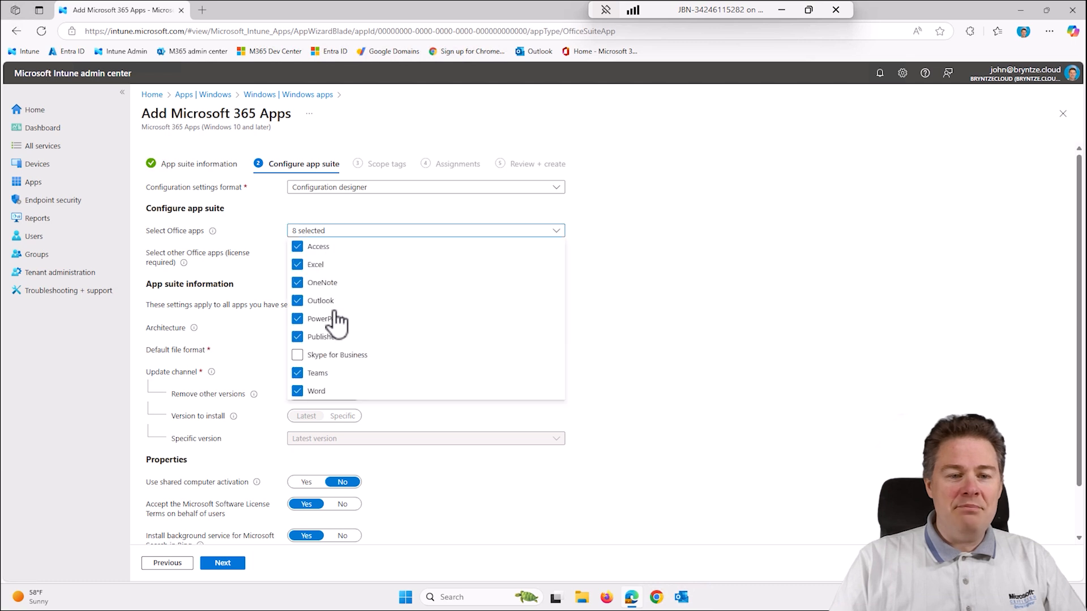
{"action": "left_click", "coordinate": [299, 247]}
{"action": "left_click", "coordinate": [756, 309]}
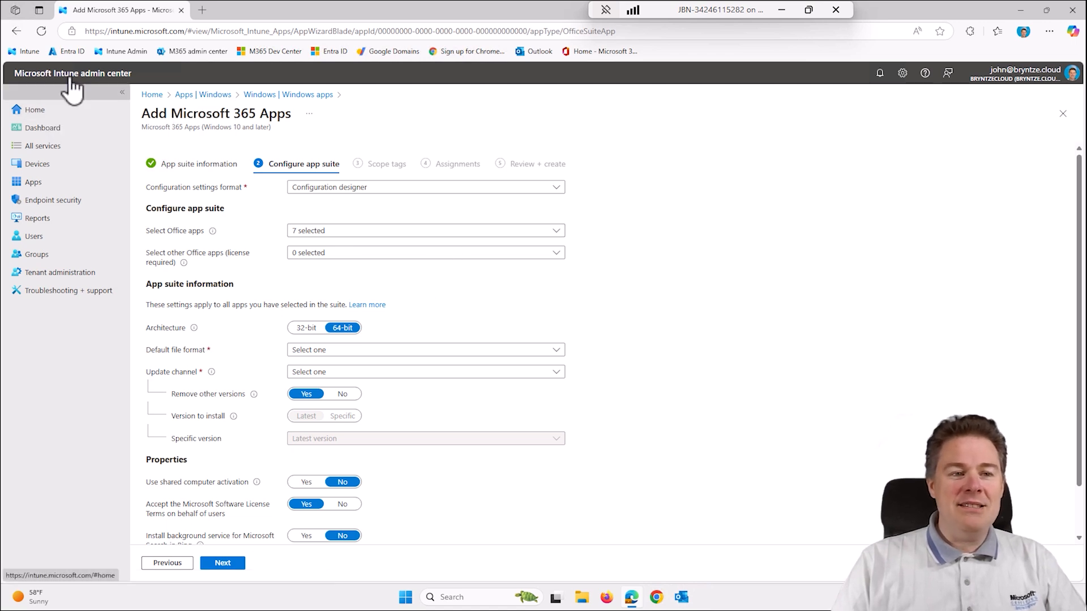
Open the policies for Microsoft 365 apps in the Apps section of Intune.
{"action": "left_click", "coordinate": [35, 183]}
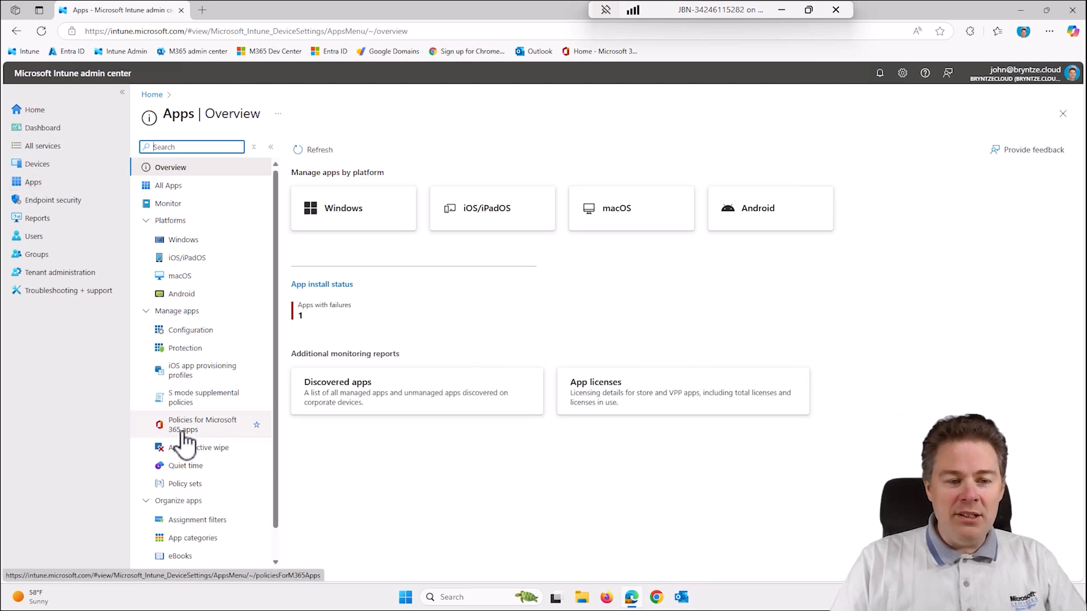
{"action": "left_click", "coordinate": [204, 430]}
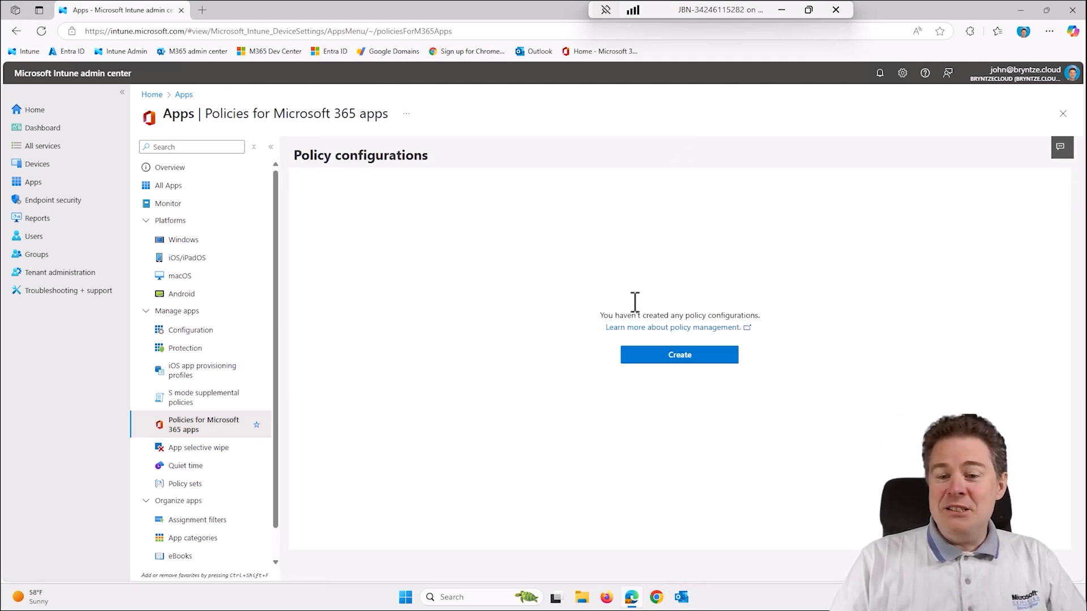
Examine the policy management documentation for the licensing, product version, network and Entra group requirements and the steps for creating a policy configuration.
{"action": "left_click", "coordinate": [674, 329]}
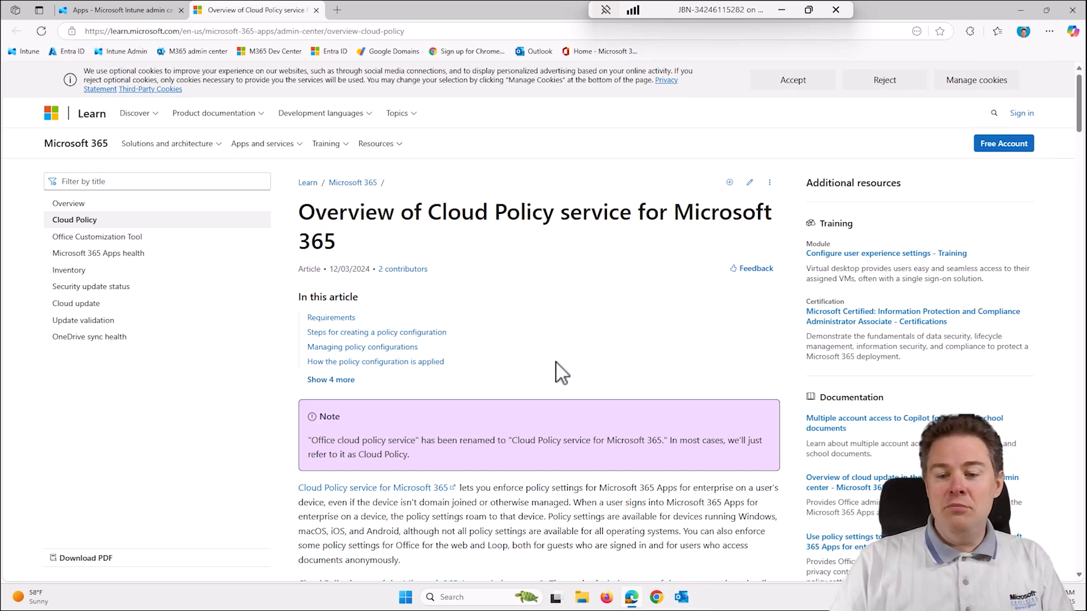
{"action": "scroll", "coordinate": [558, 371], "scroll_direction": "down", "scroll_amount": 4}
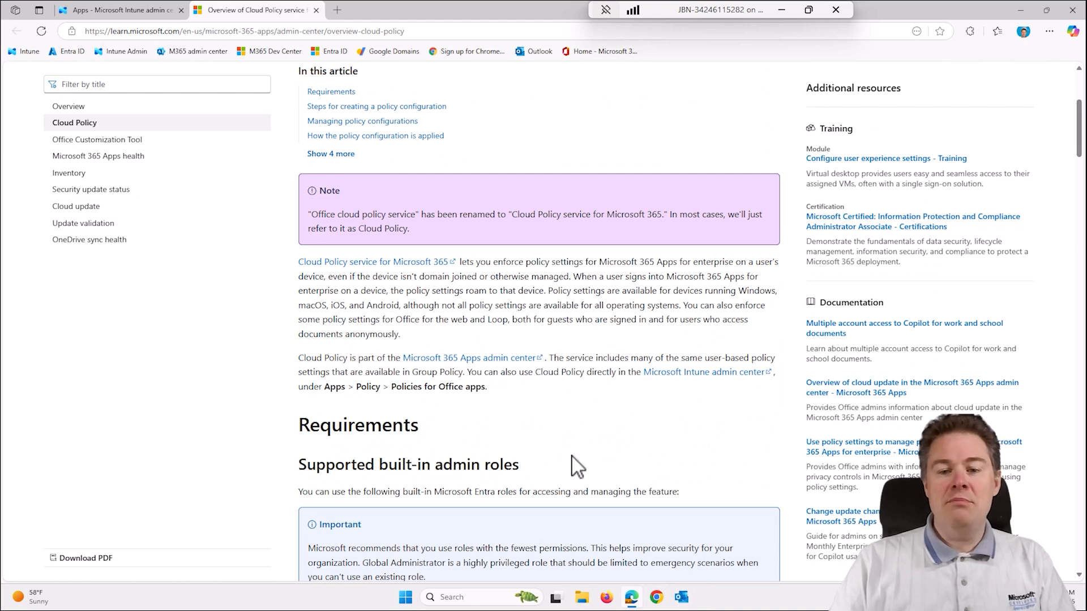
{"action": "scroll", "coordinate": [582, 440], "scroll_direction": "down", "scroll_amount": 2}
{"action": "scroll", "coordinate": [582, 435], "scroll_direction": "down", "scroll_amount": 10}
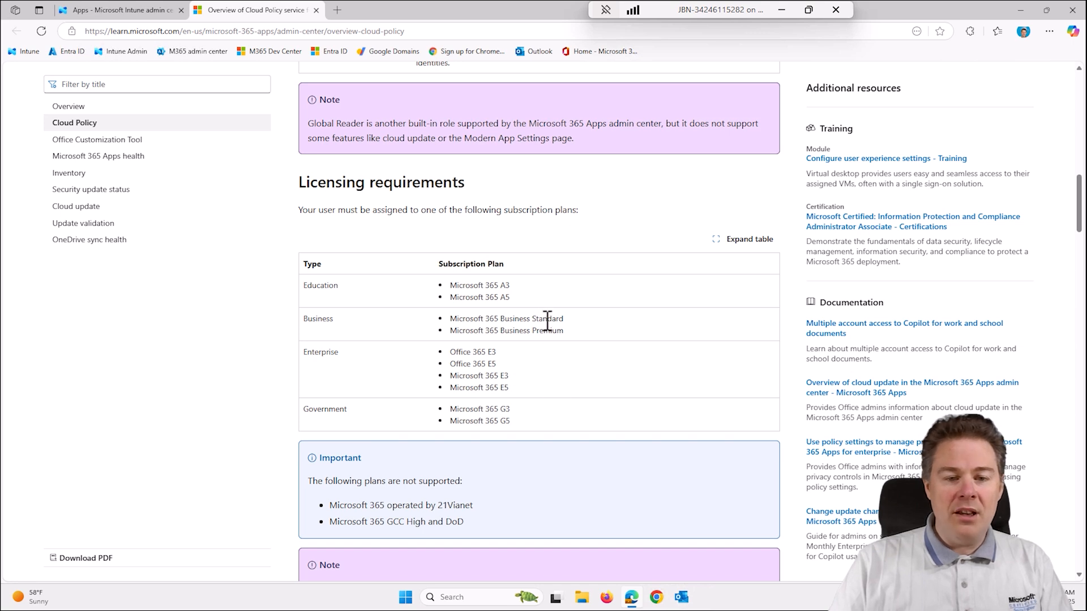
{"action": "left_click_drag", "start_coordinate": [450, 318], "coordinate": [571, 324]}
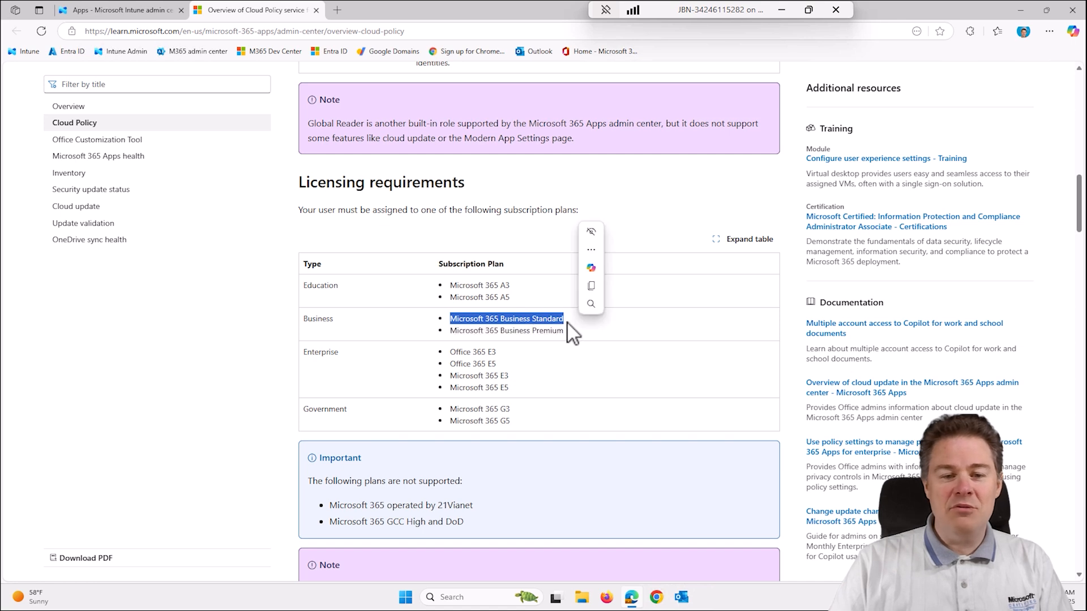
{"action": "left_click", "coordinate": [565, 361]}
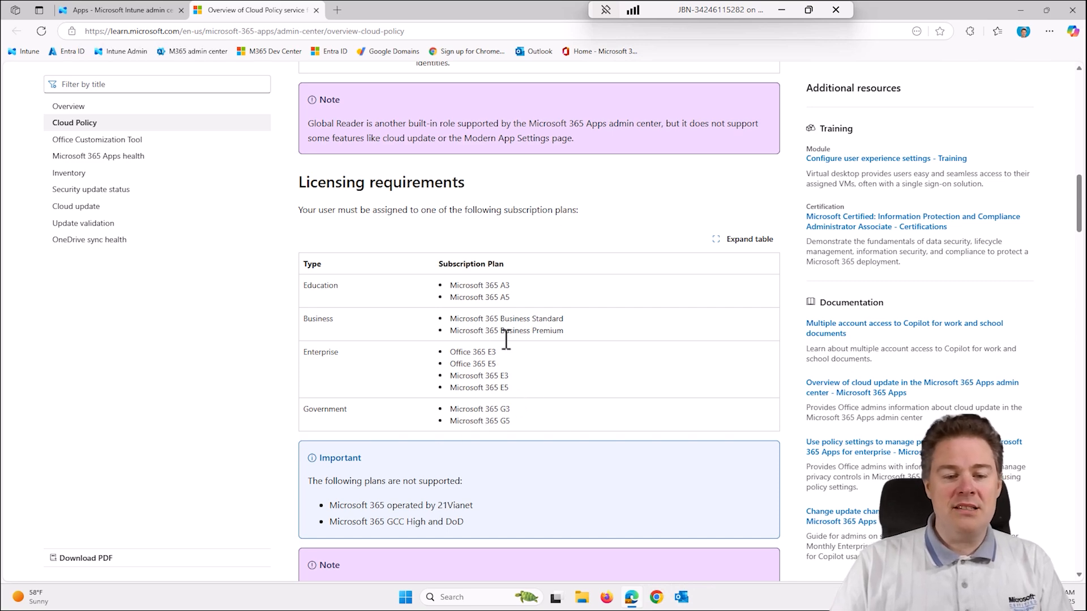
{"action": "scroll", "coordinate": [504, 341], "scroll_direction": "down", "scroll_amount": 10}
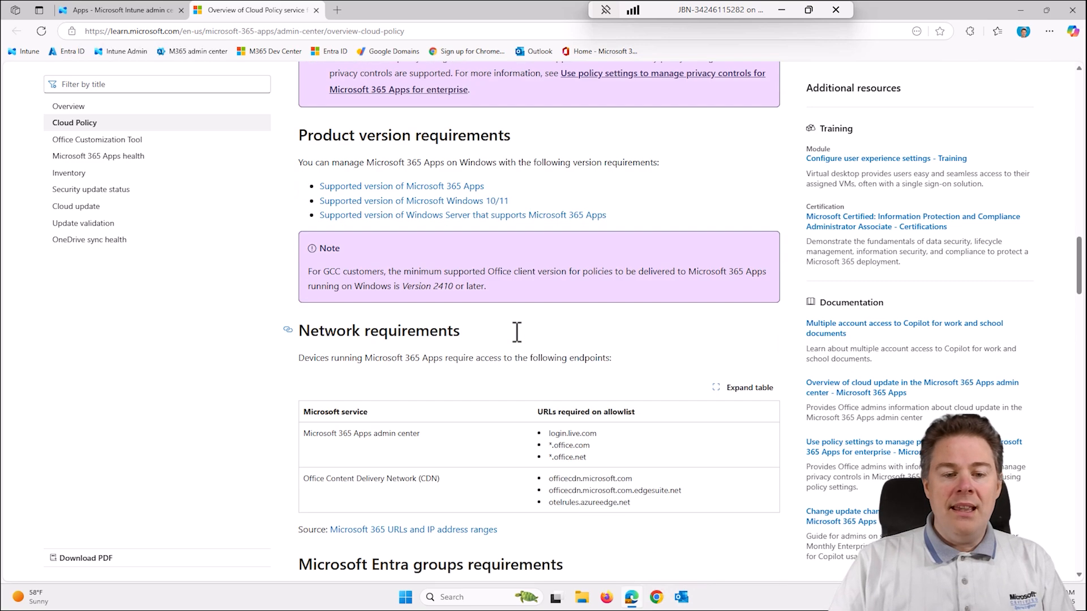
{"action": "scroll", "coordinate": [521, 342], "scroll_direction": "down", "scroll_amount": 6}
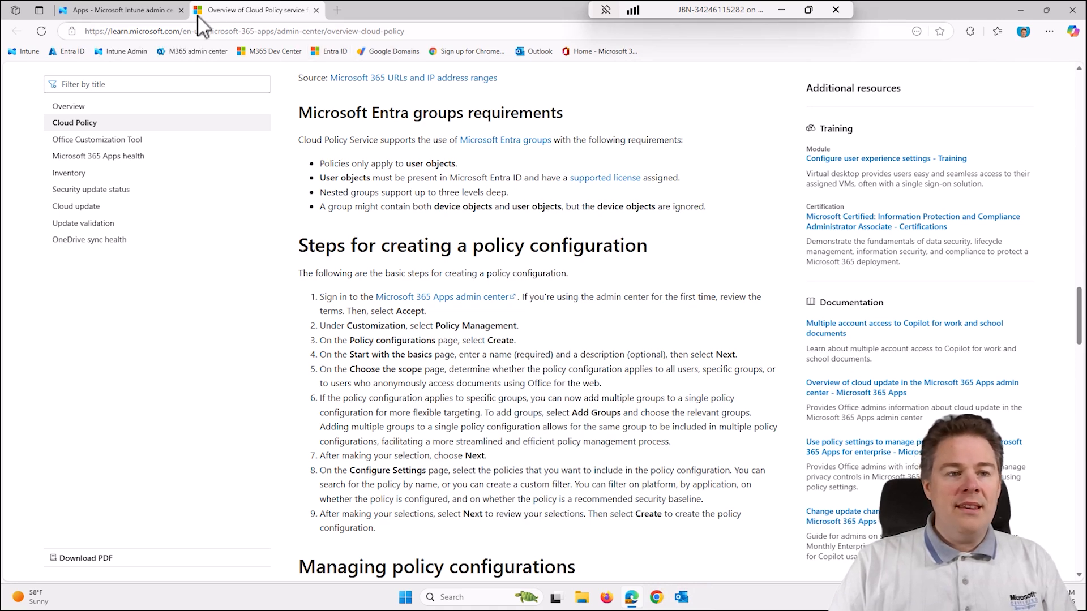
Create a policy configuration named "Disable switch for Outlook (new)" with the description "JBN Management decided to only use classic outlook".
{"action": "left_click", "coordinate": [148, 17]}
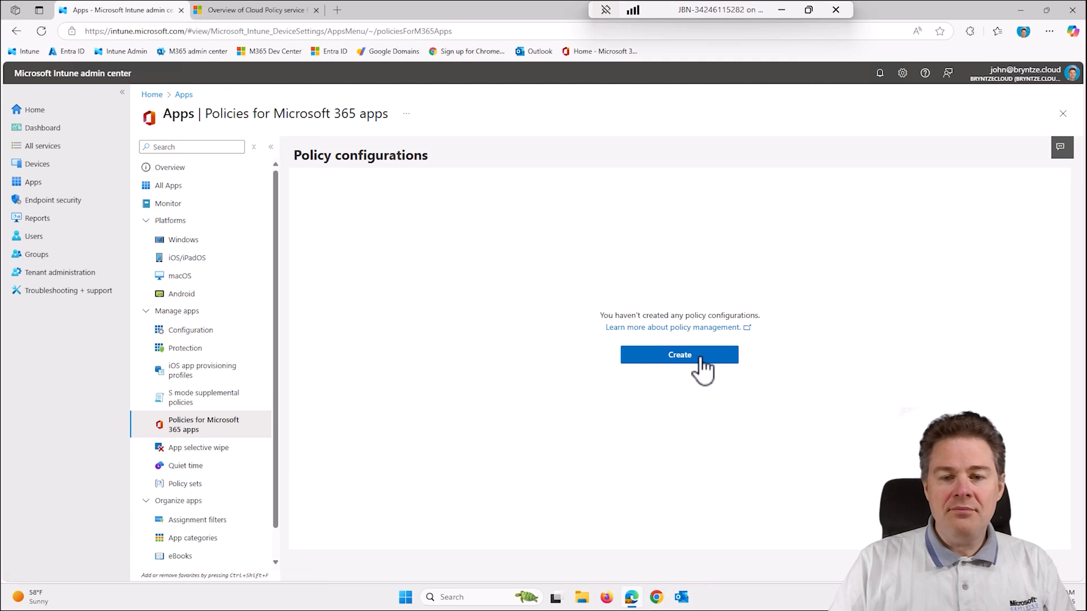
{"action": "left_click", "coordinate": [668, 358]}
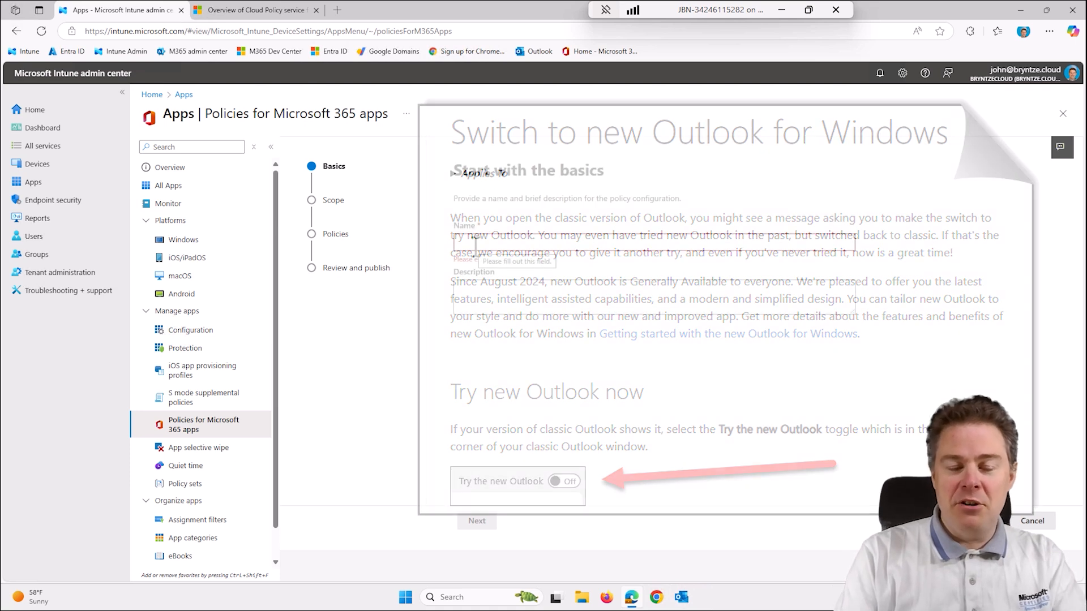
{"action": "type", "text": "Disable switch for Outlook (new"}
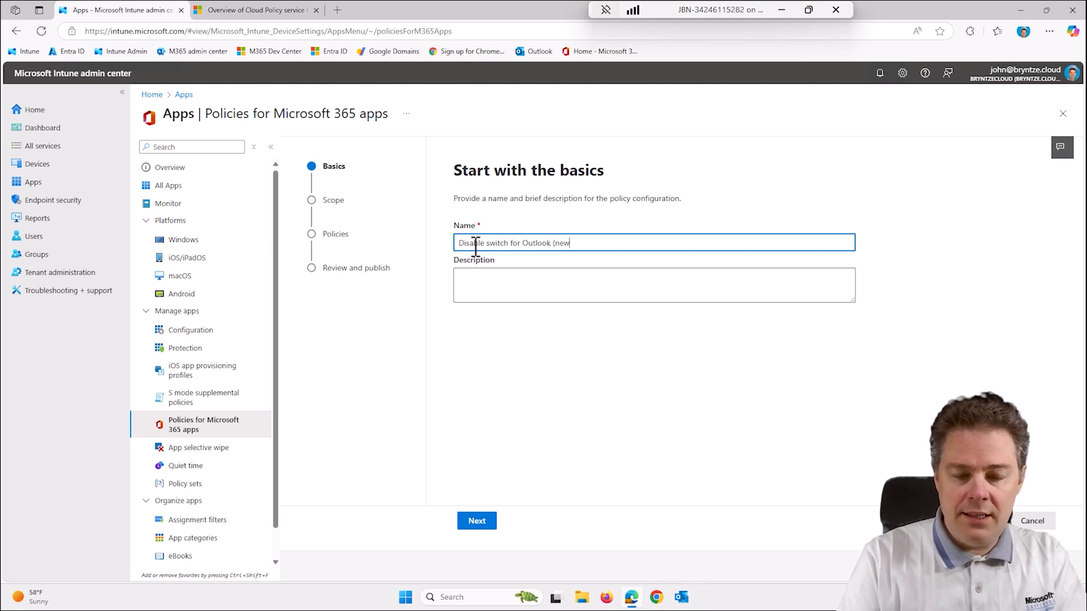
{"action": "left_click", "coordinate": [484, 299]}
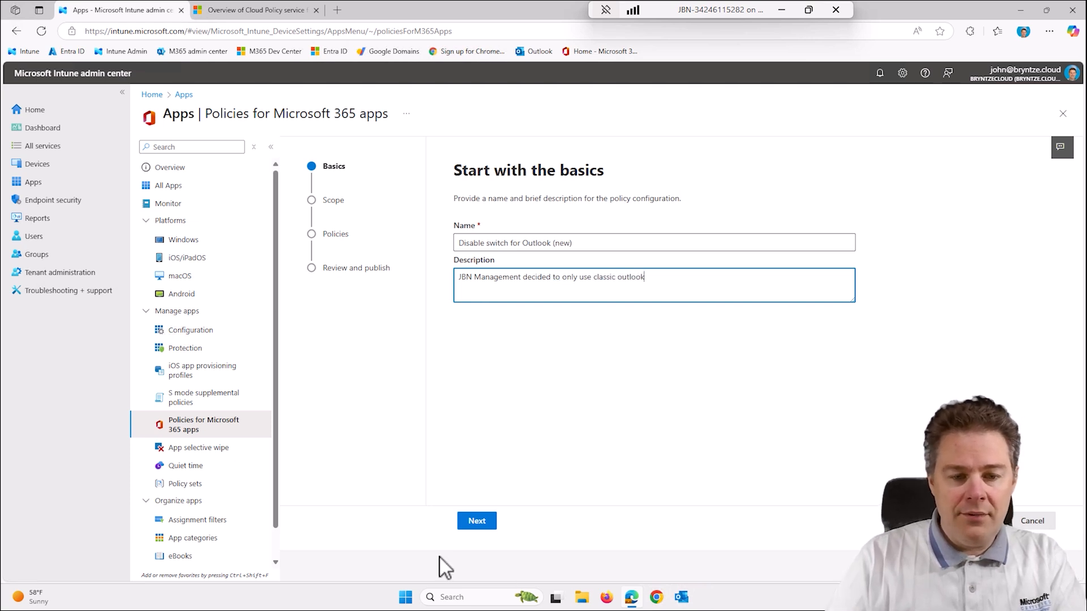
Search Windows for "out" to check which Outlook apps are installed, and close the search.
{"action": "left_click", "coordinate": [407, 606]}
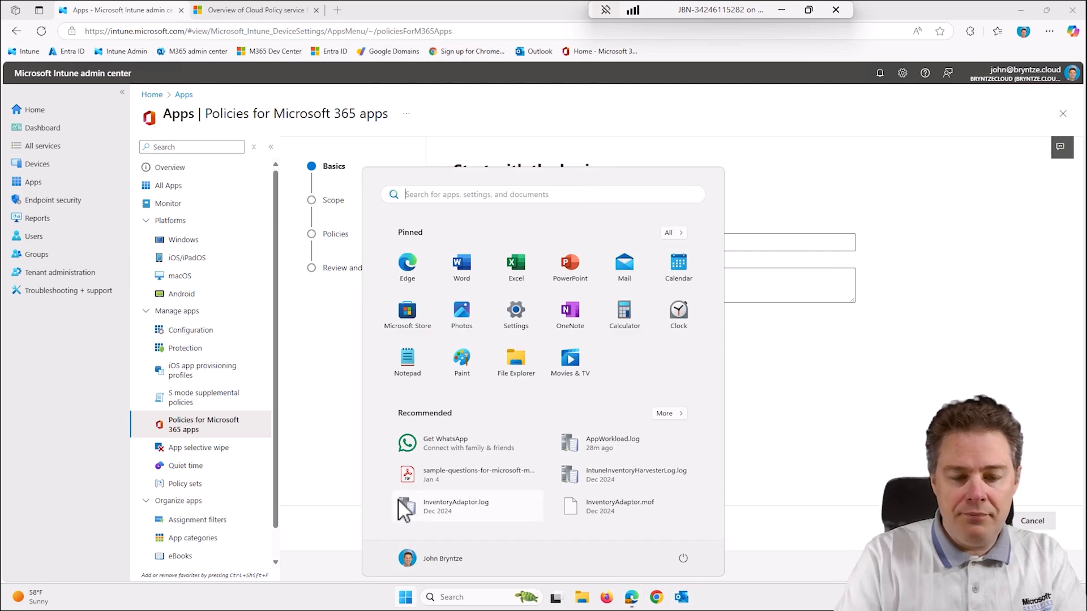
{"action": "type", "text": "out"}
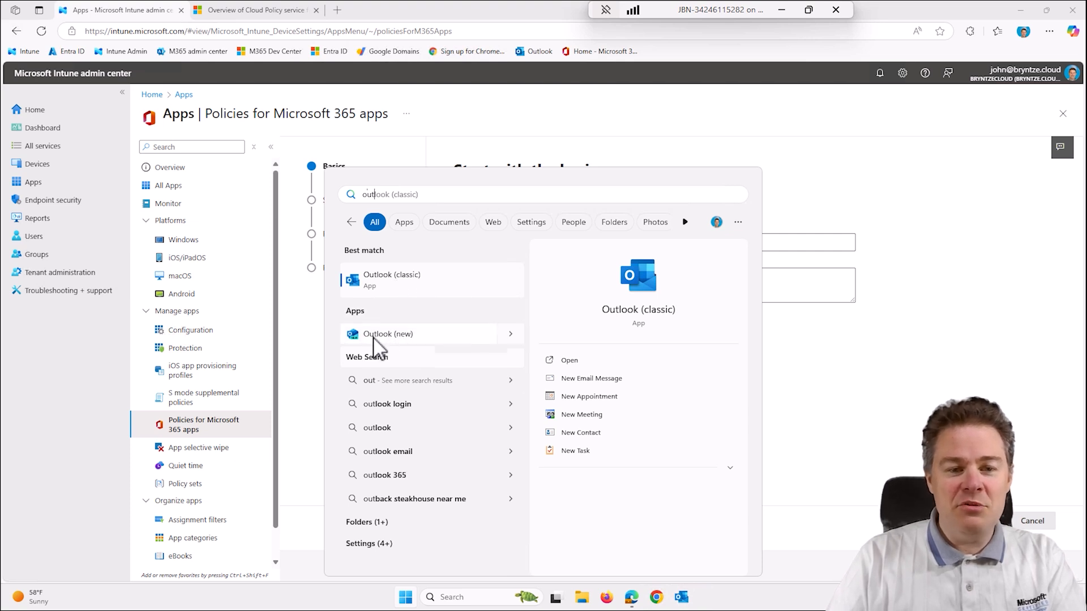
{"action": "left_click", "coordinate": [674, 163]}
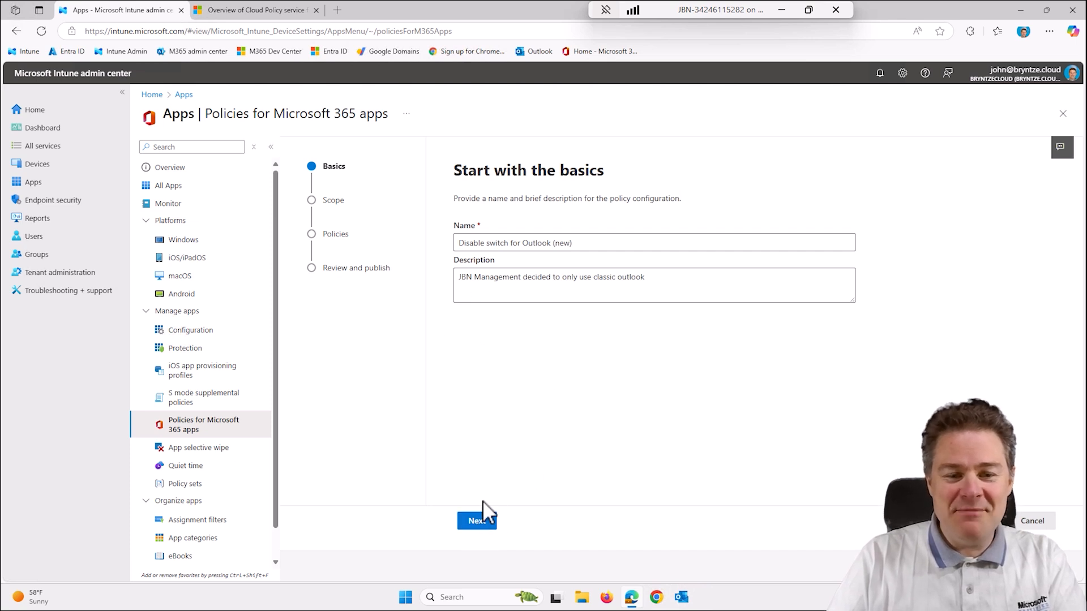
Accept the policy's basics and keep its scope applied to all users, continuing to the policy settings.
{"action": "left_click", "coordinate": [480, 525]}
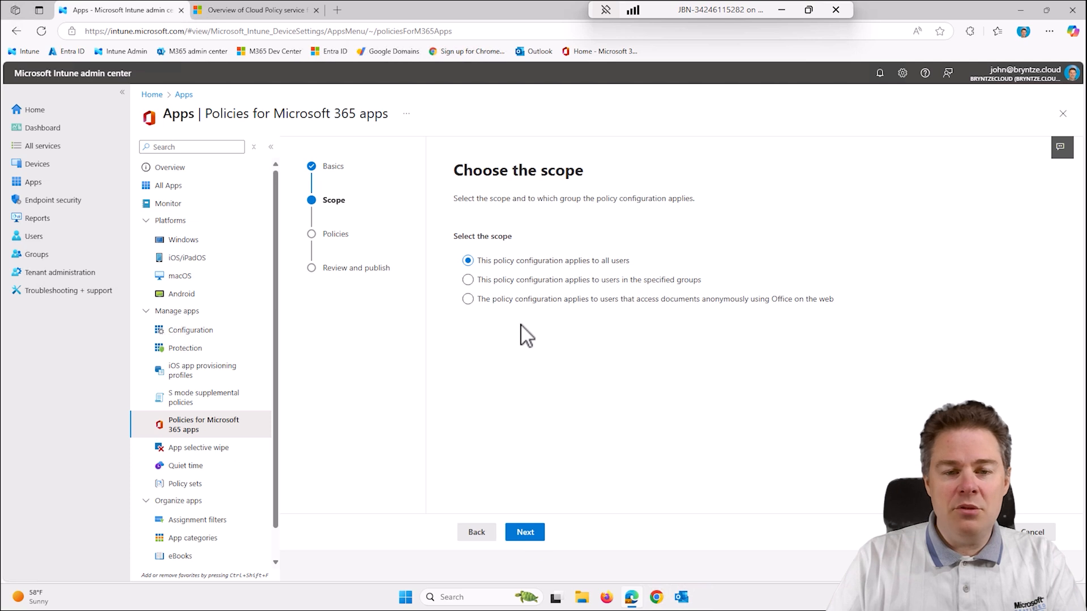
{"action": "left_click", "coordinate": [525, 535]}
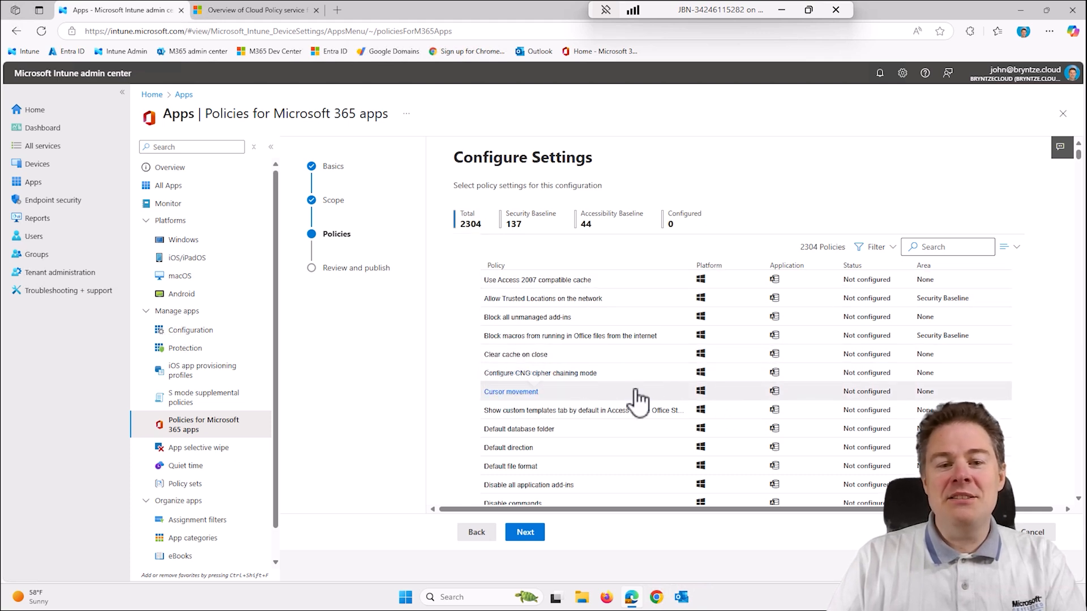
Start a new custom filter for the policy settings list and name it "Windows Outlook".
{"action": "left_click", "coordinate": [879, 252]}
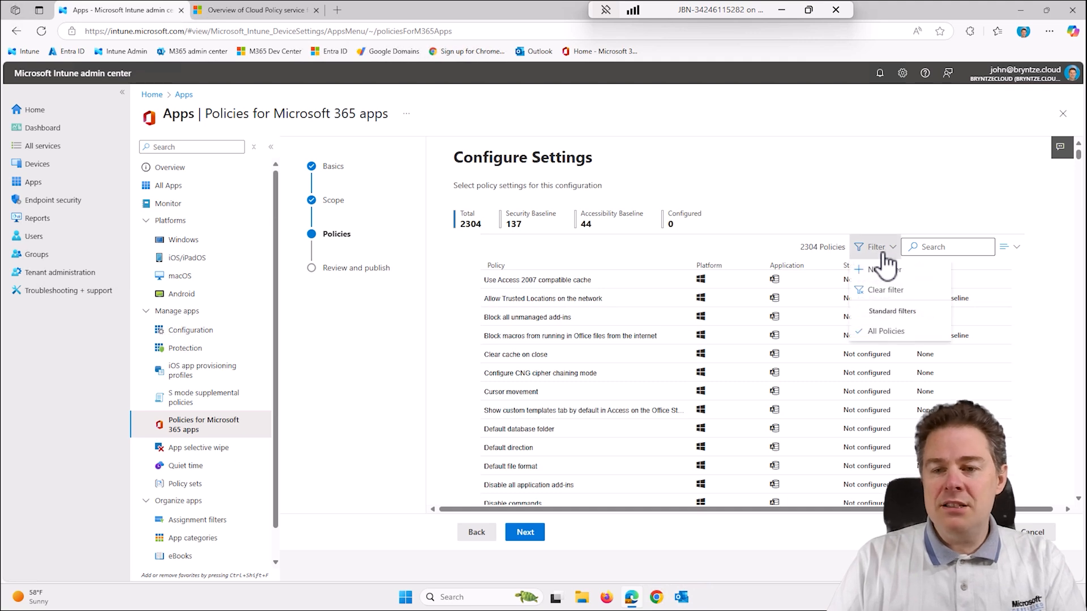
{"action": "left_click", "coordinate": [883, 271]}
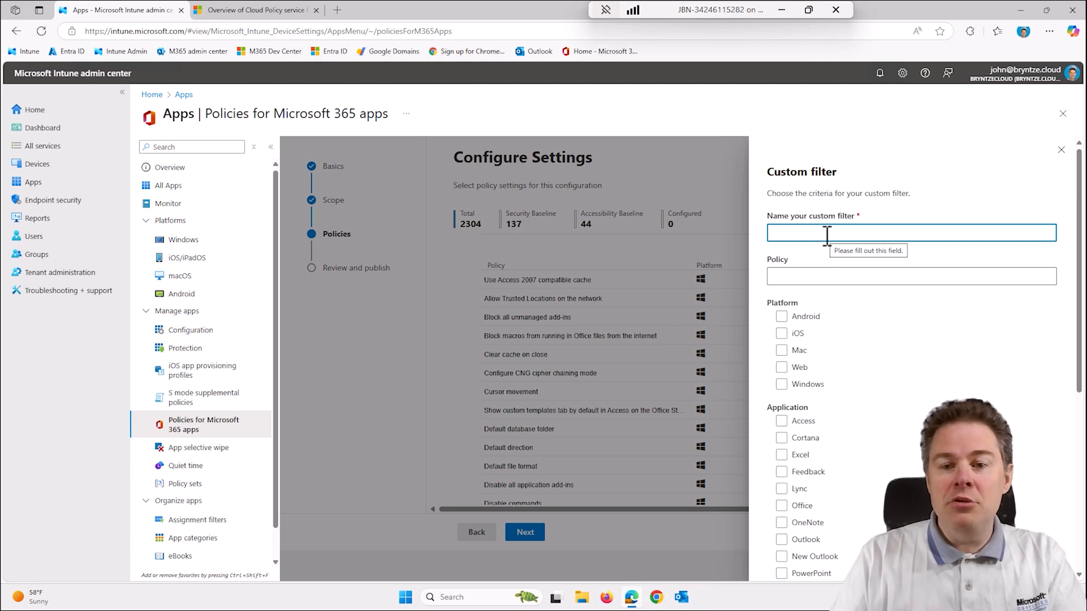
{"action": "left_click", "coordinate": [792, 335]}
{"action": "left_click", "coordinate": [793, 335]}
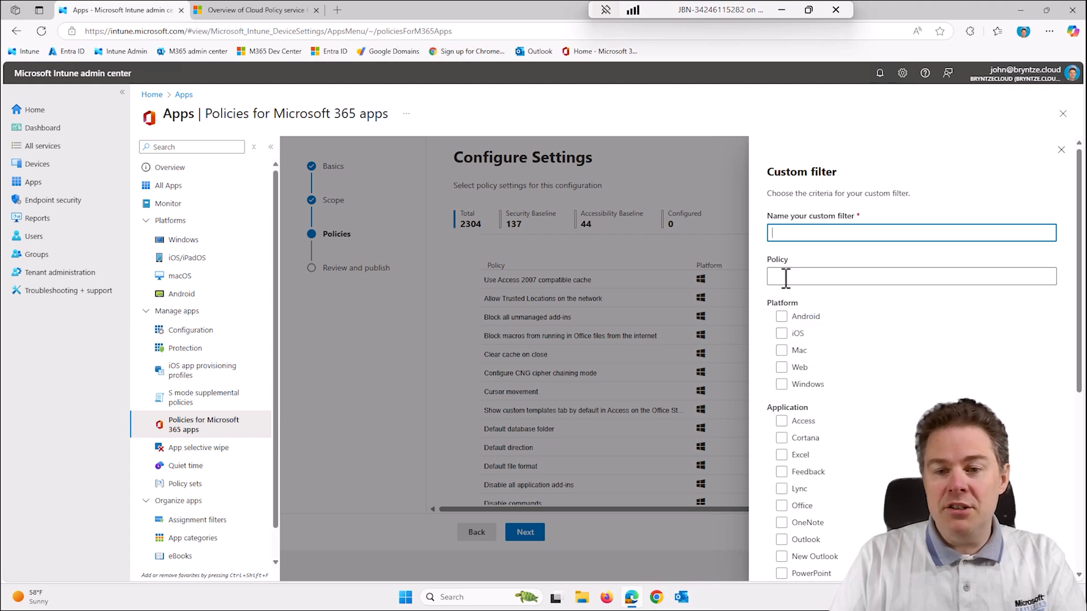
{"action": "left_click", "coordinate": [790, 233]}
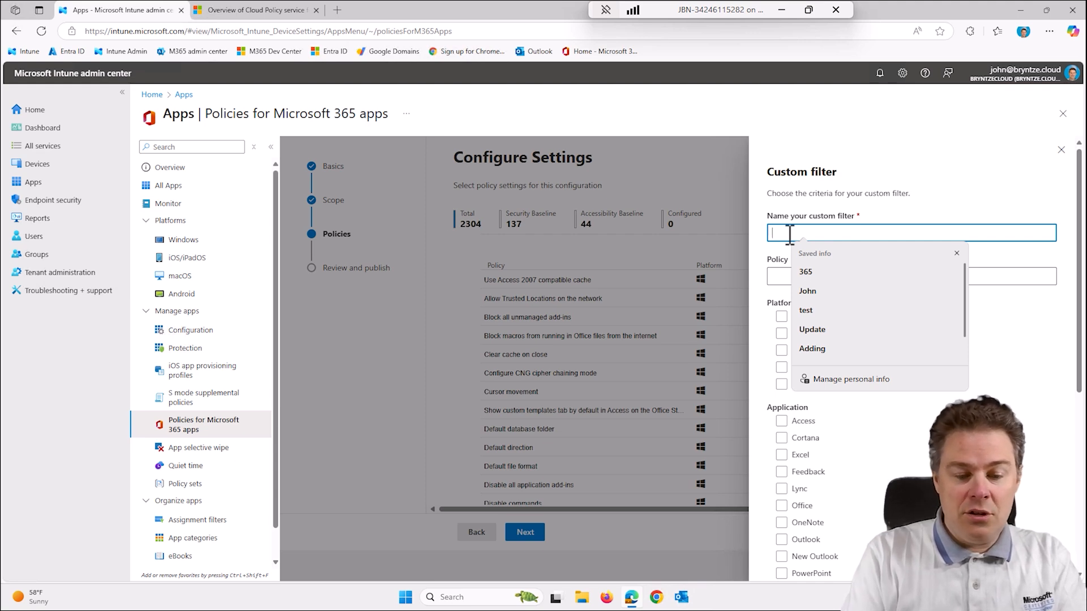
{"action": "type", "text": "Windows"}
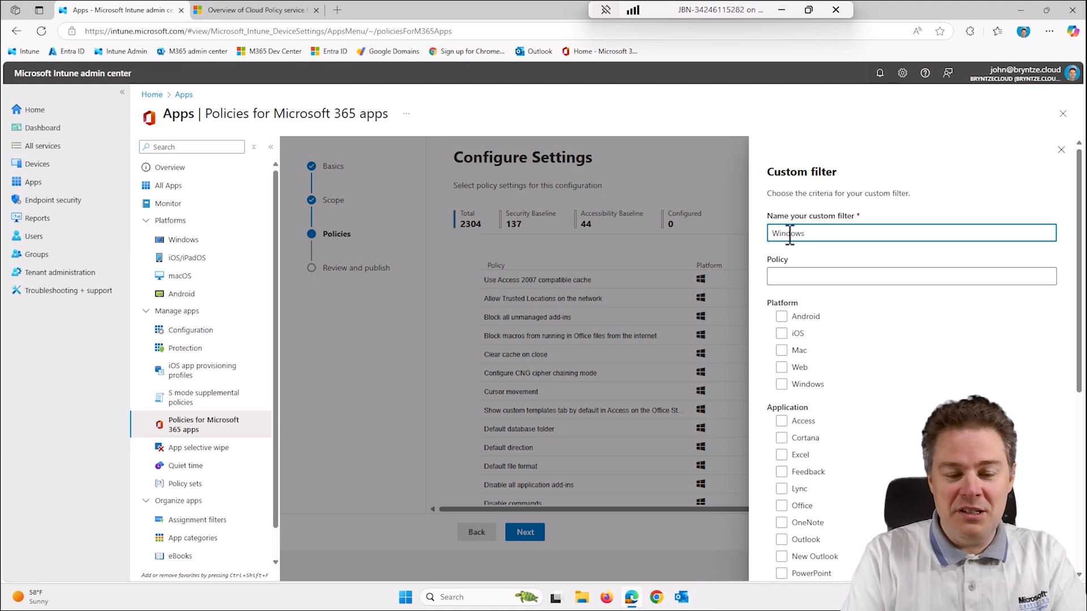
{"action": "type", "text": "Outloo"}
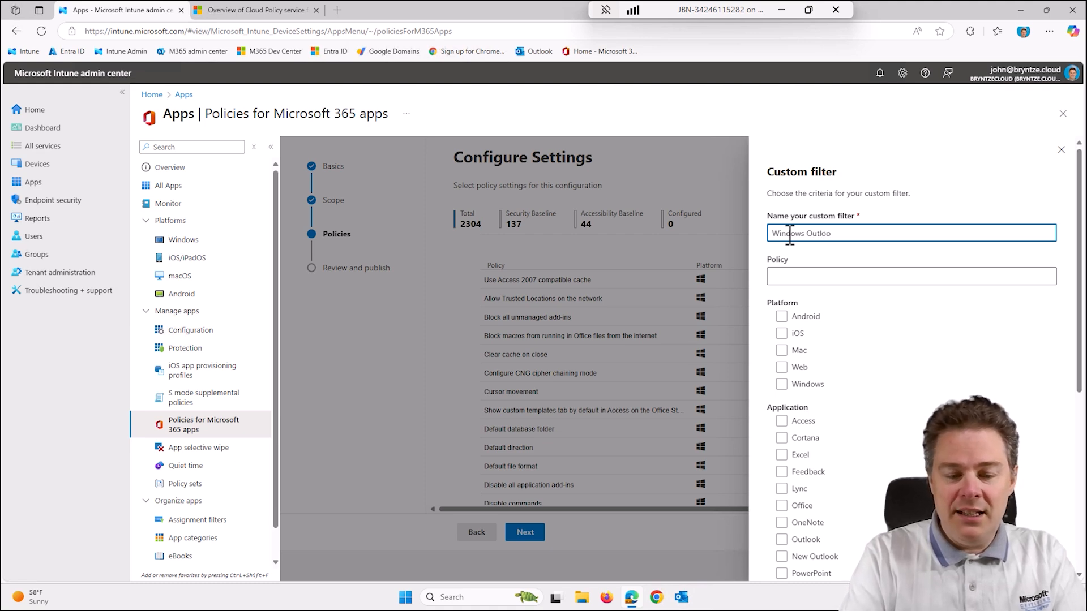
{"action": "type", "text": "k"}
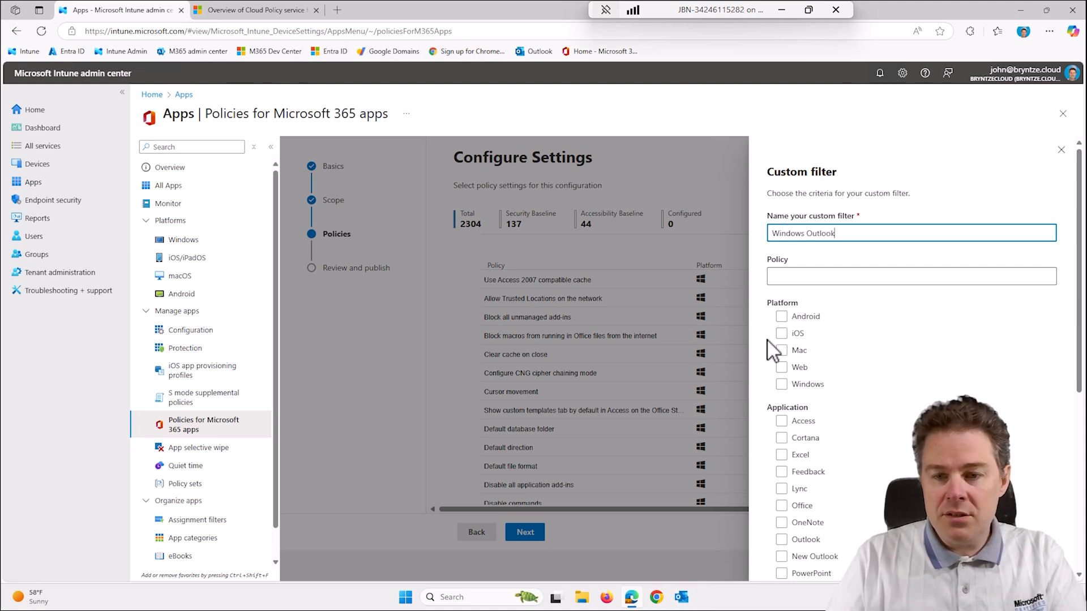
Limit the custom filter to the Windows platform, the Outlook application and the statuses Not configured and Configured, and create it.
{"action": "left_click", "coordinate": [781, 384]}
{"action": "scroll", "coordinate": [792, 397], "scroll_direction": "down", "scroll_amount": 1}
{"action": "scroll", "coordinate": [820, 396], "scroll_direction": "down", "scroll_amount": 2}
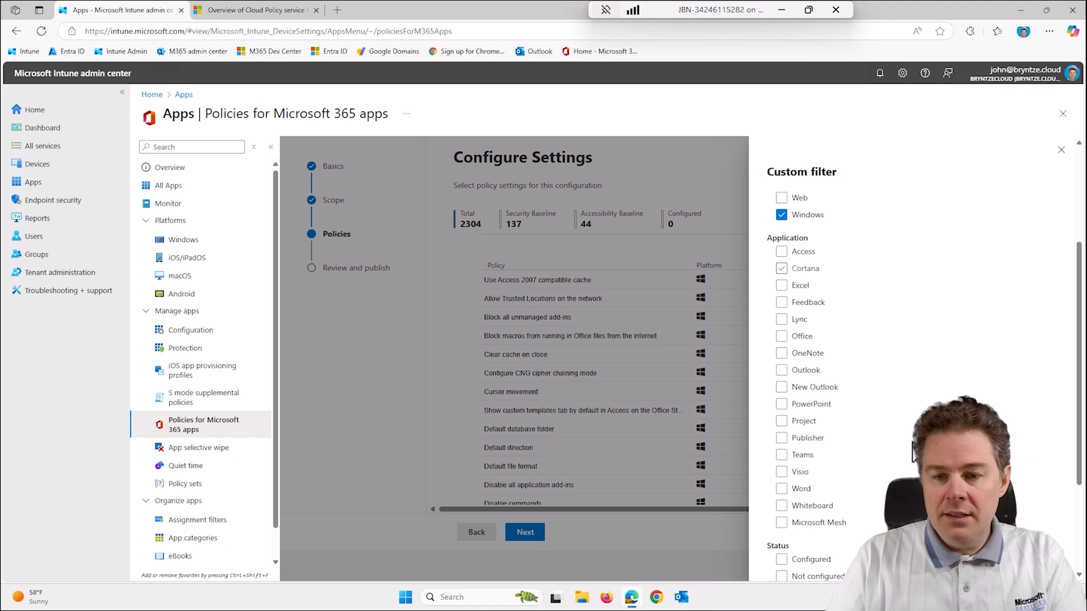
{"action": "left_click", "coordinate": [781, 370]}
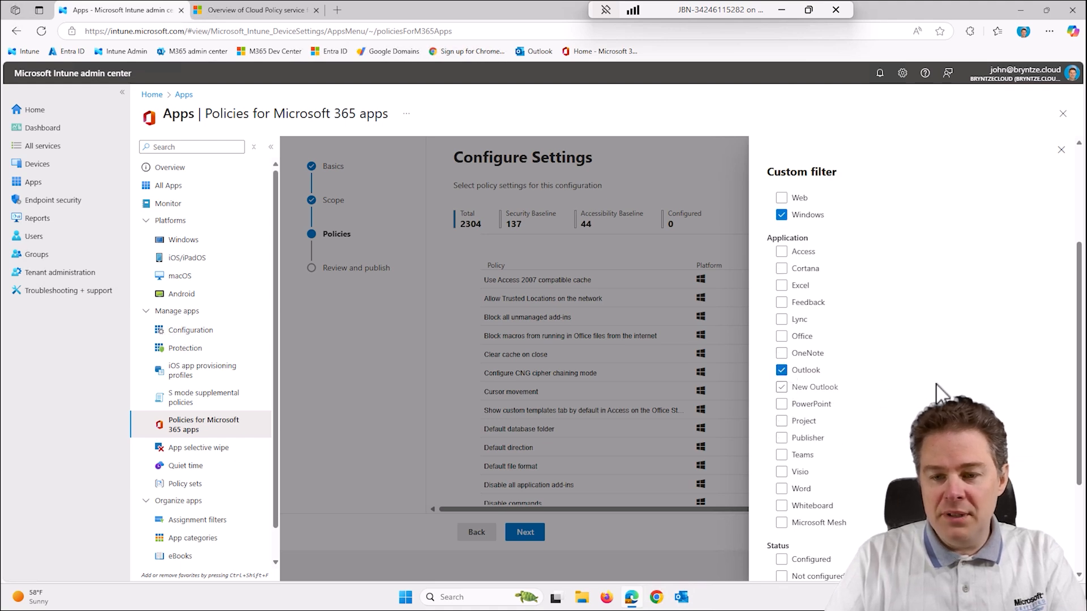
{"action": "scroll", "coordinate": [937, 385], "scroll_direction": "down", "scroll_amount": 3}
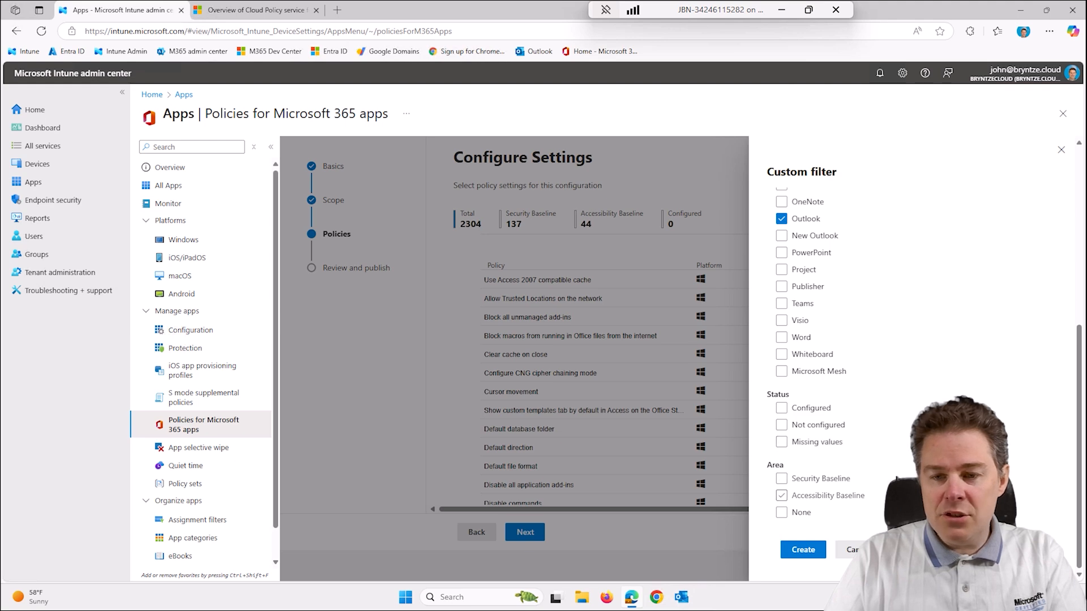
{"action": "left_click", "coordinate": [782, 425]}
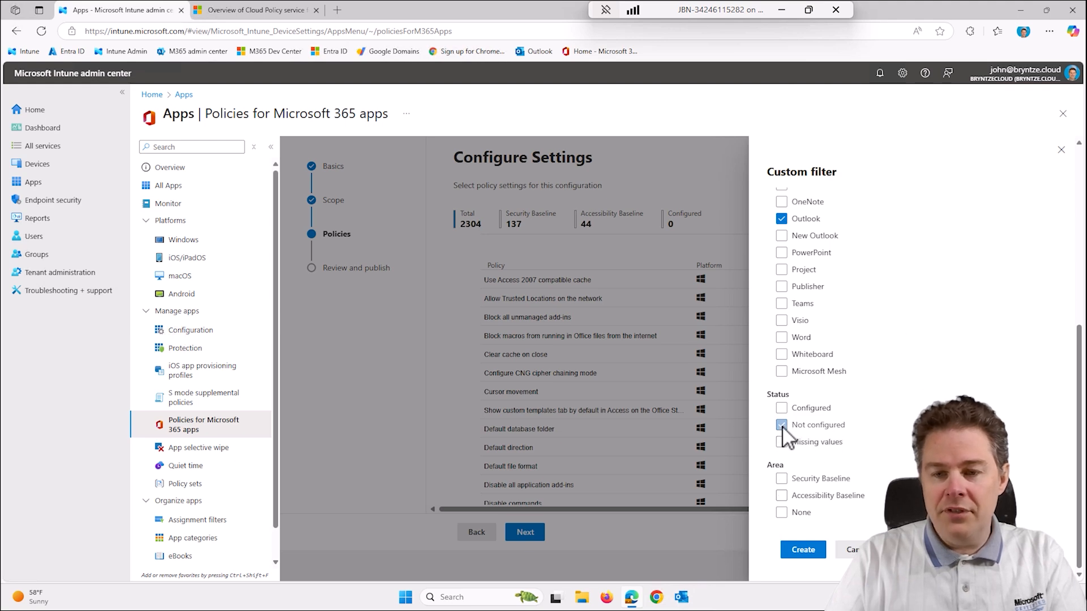
{"action": "left_click", "coordinate": [782, 408]}
{"action": "left_click", "coordinate": [803, 549]}
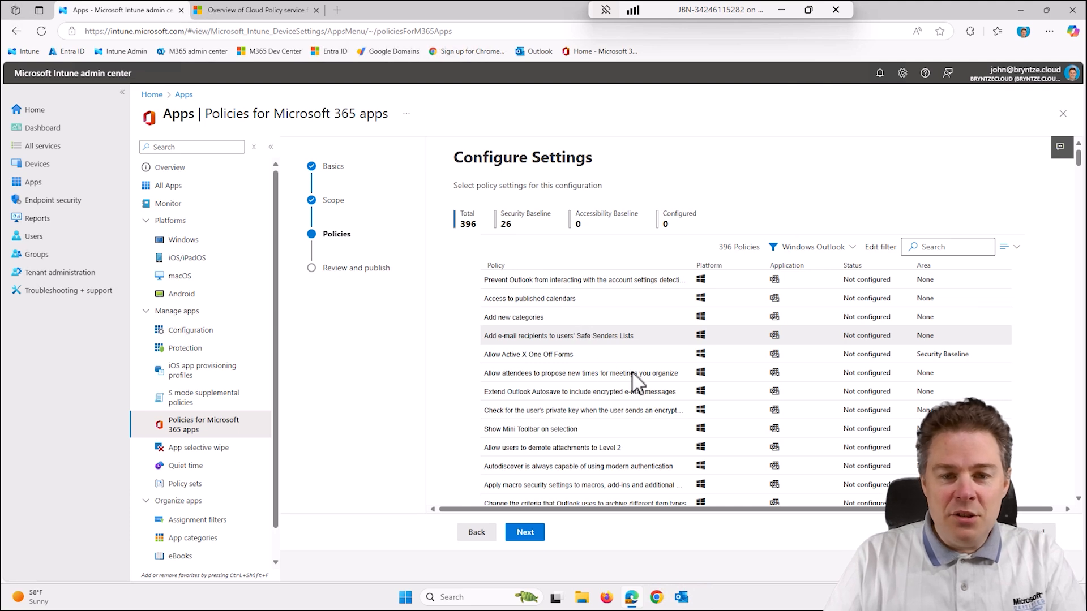
Search the policy settings for "switch" within the Windows Outlook filter, and widen the search to All Policies.
{"action": "left_click", "coordinate": [935, 248]}
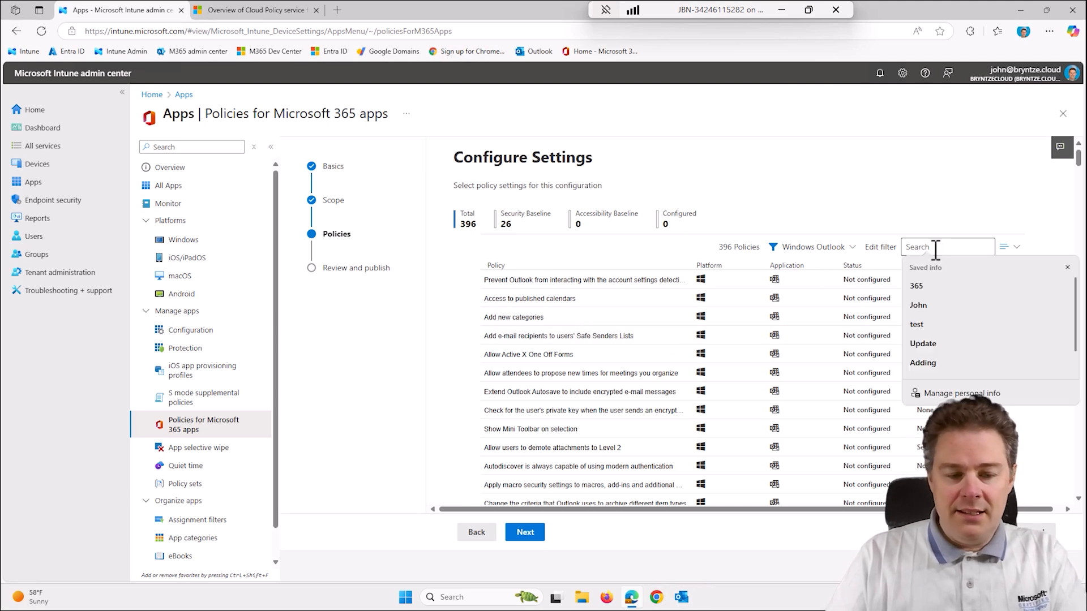
{"action": "type", "text": "switch"}
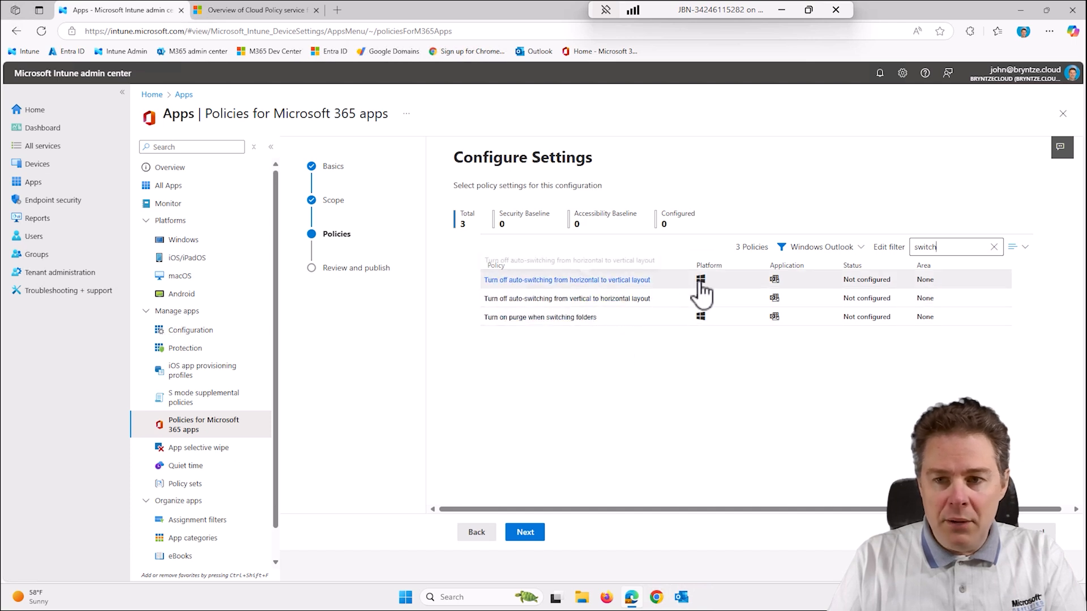
{"action": "left_click", "coordinate": [844, 247]}
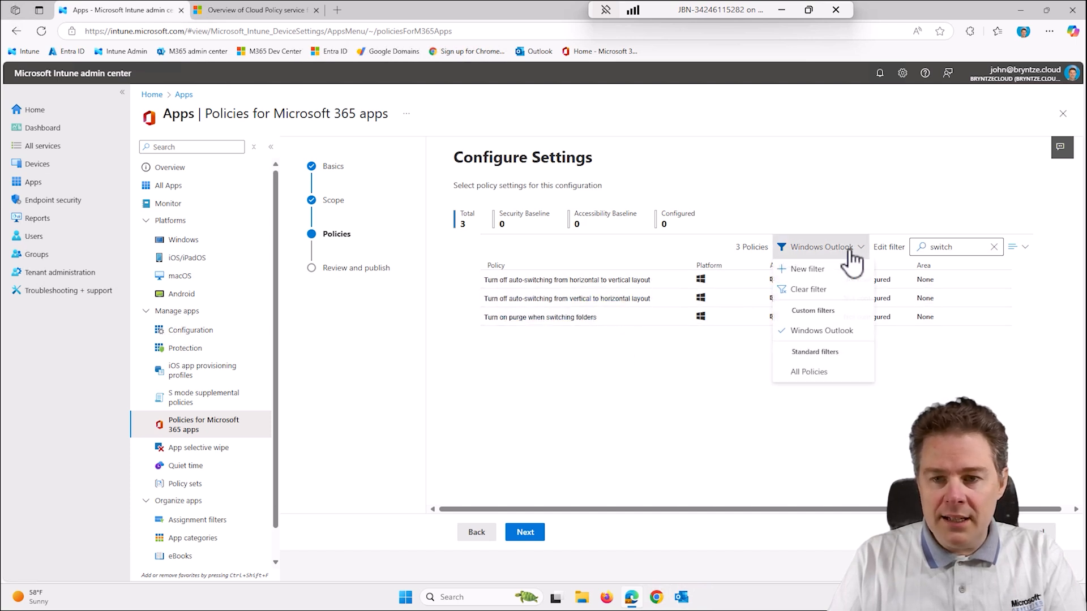
{"action": "left_click", "coordinate": [818, 373]}
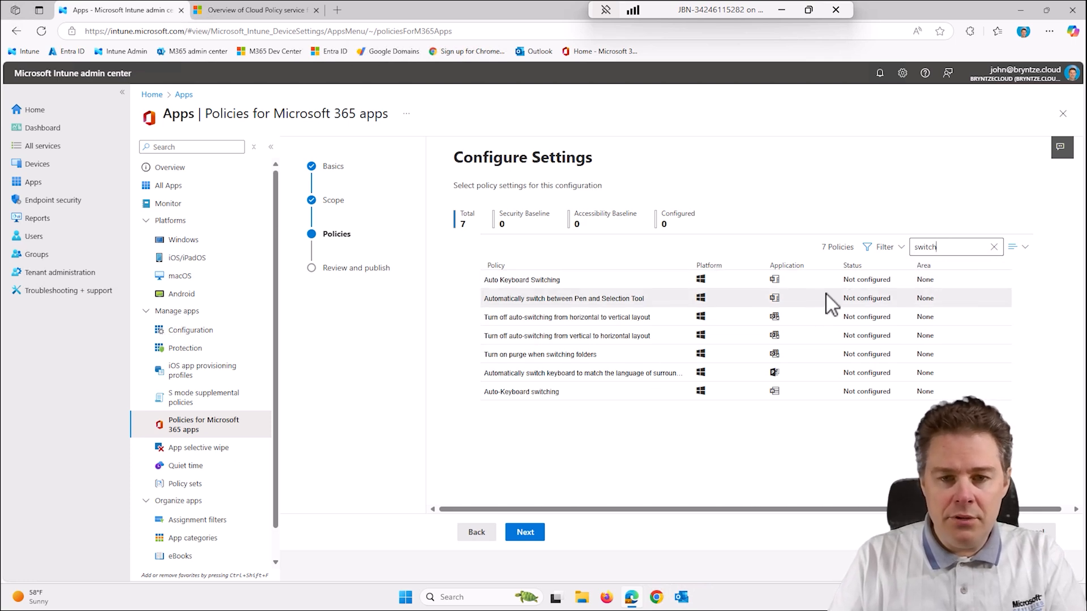
Search all policy settings for "Outlook" and for "hide" to find the setting for the new Outlook toggle.
{"action": "double_click", "coordinate": [950, 249]}
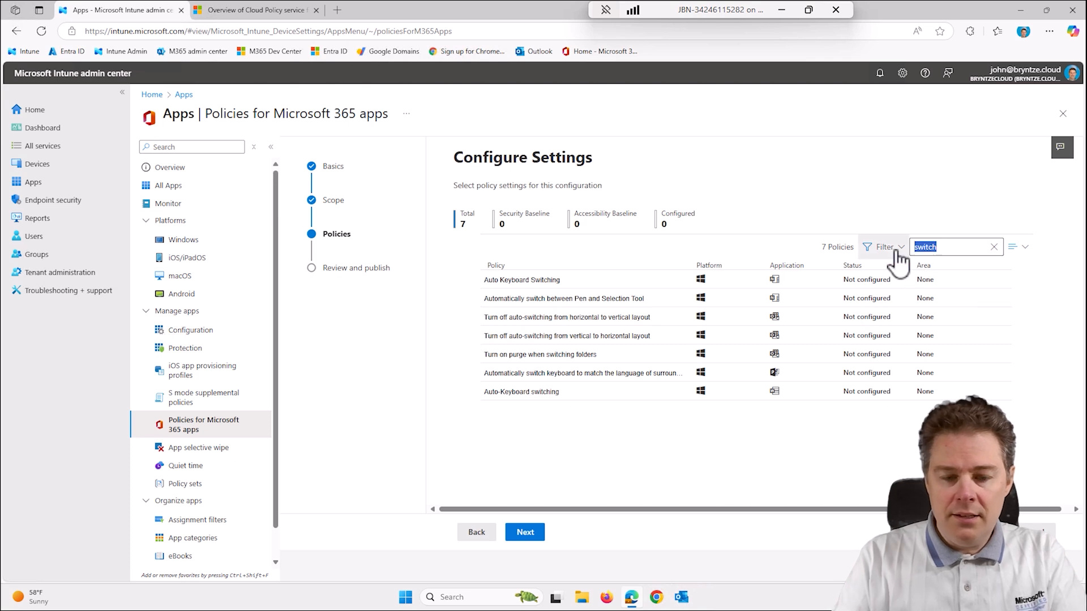
{"action": "type", "text": "Outlook"}
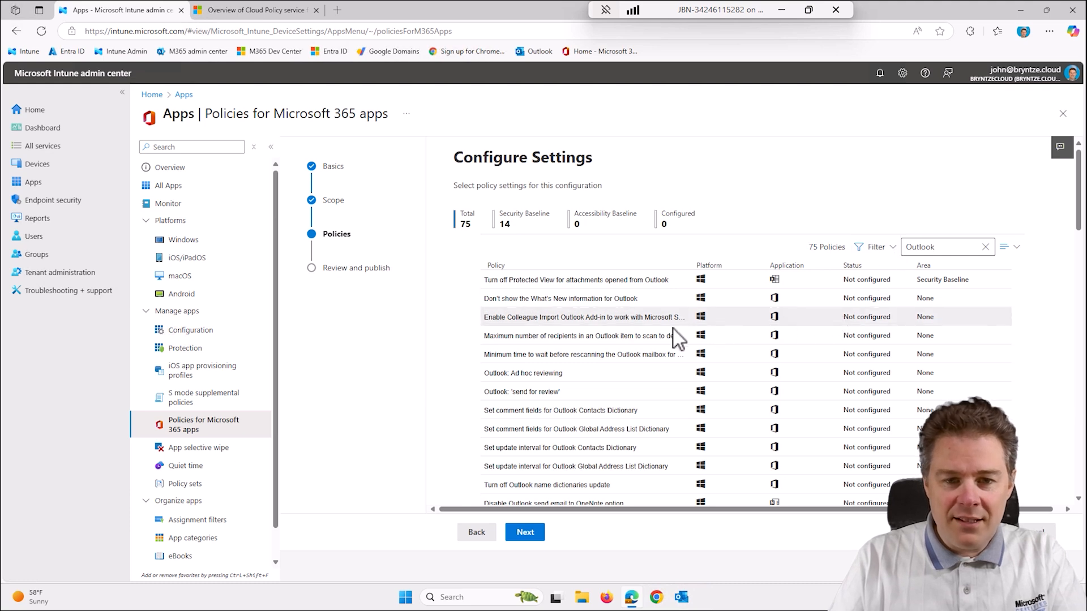
{"action": "scroll", "coordinate": [610, 384], "scroll_direction": "down", "scroll_amount": 2}
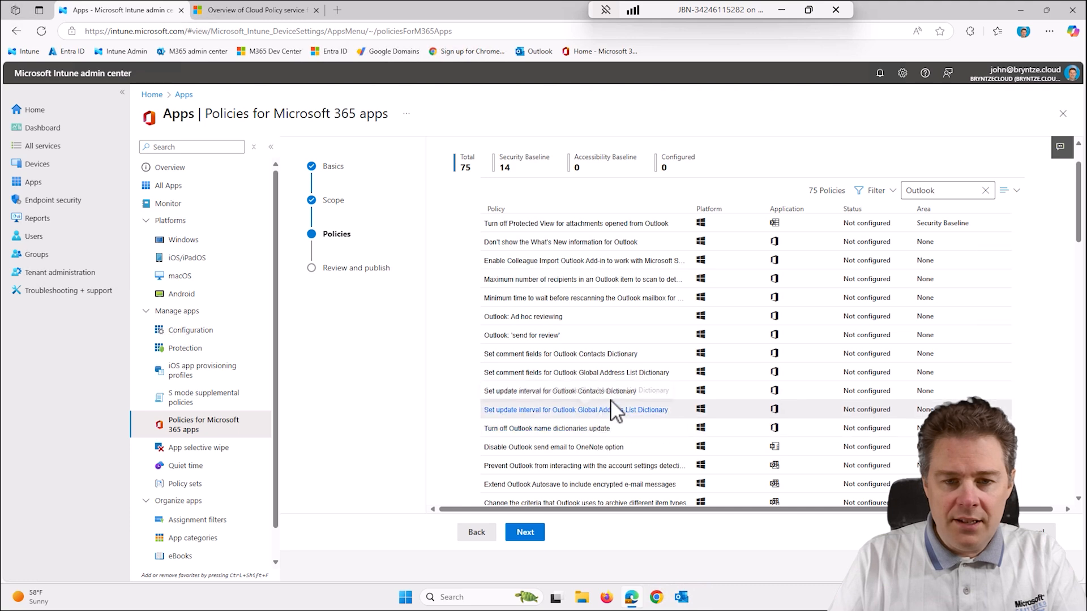
{"action": "double_click", "coordinate": [952, 194]}
{"action": "type", "text": "hide"}
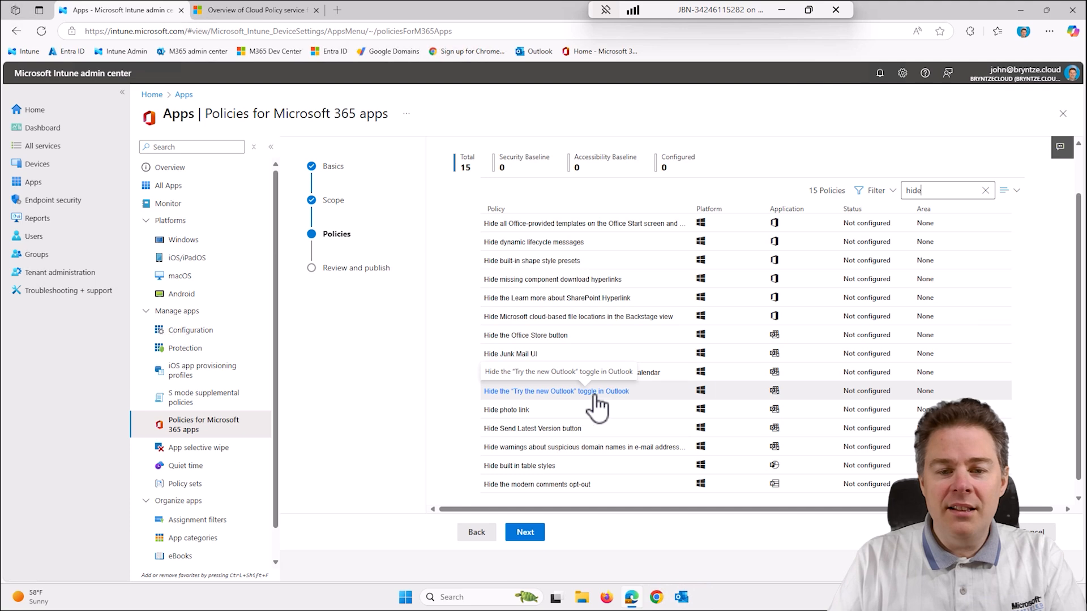
Search for "toggle", open the setting Hide the "Try the new Outlook" toggle in Outlook, and read its full description.
{"action": "double_click", "coordinate": [905, 190]}
{"action": "type", "text": "toggle"}
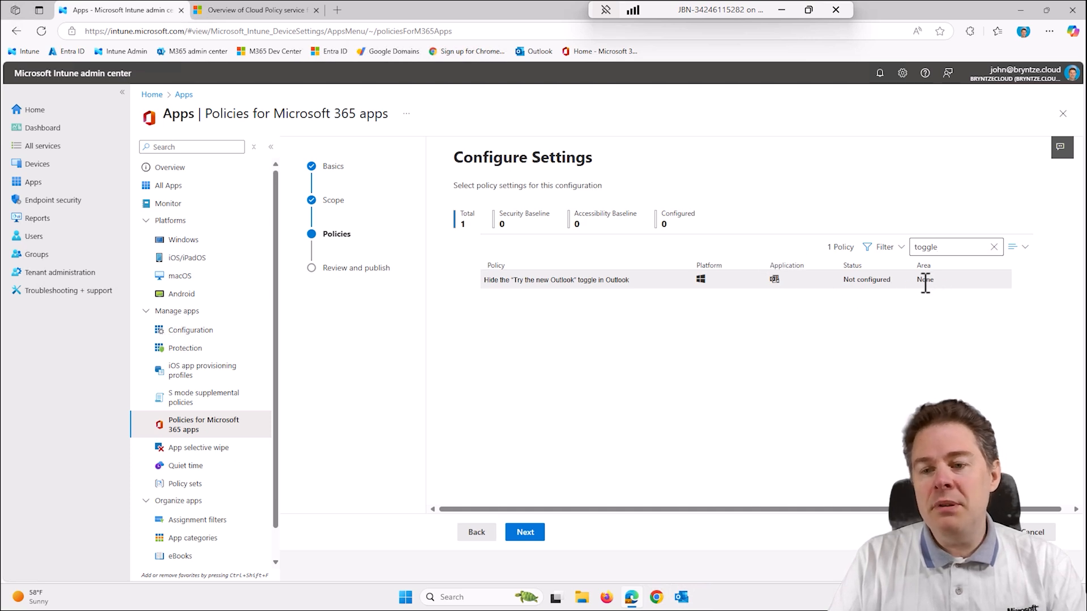
{"action": "left_click", "coordinate": [570, 286]}
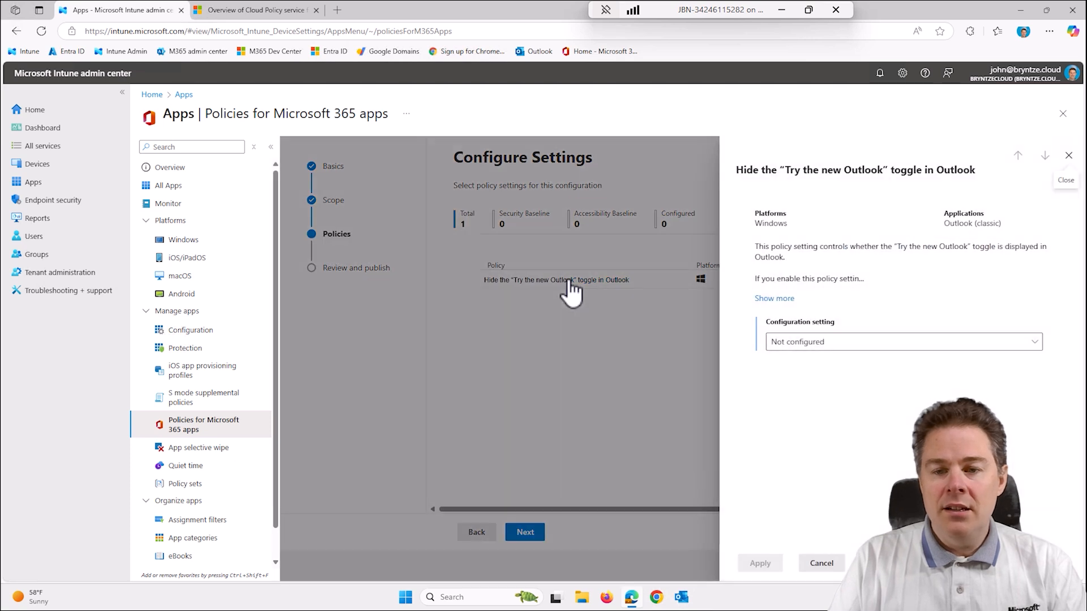
{"action": "left_click", "coordinate": [790, 300]}
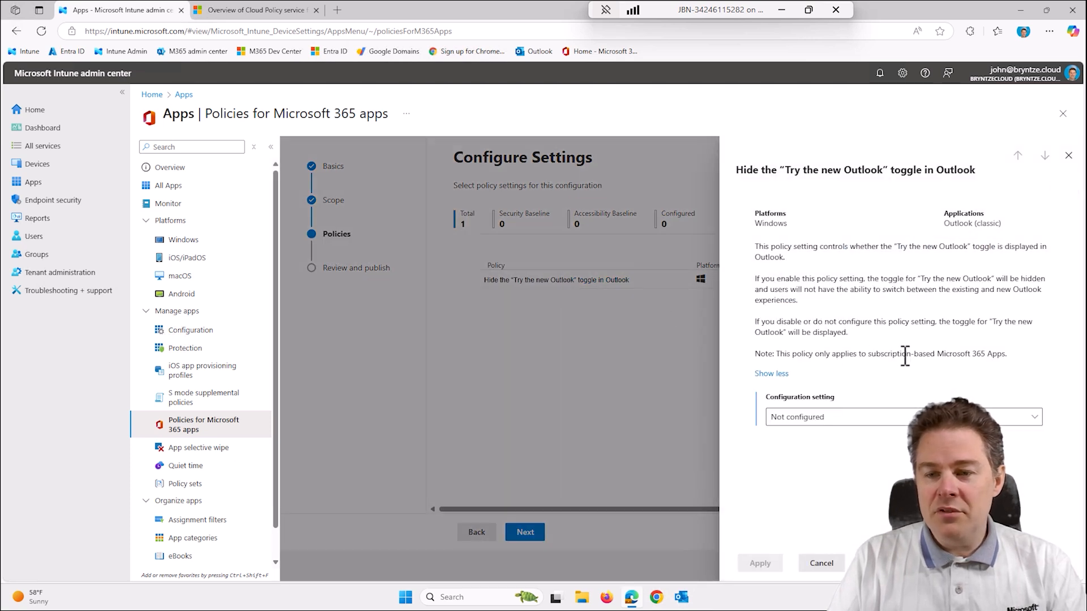
{"action": "left_click_drag", "start_coordinate": [904, 357], "coordinate": [996, 375]}
{"action": "left_click", "coordinate": [992, 371]}
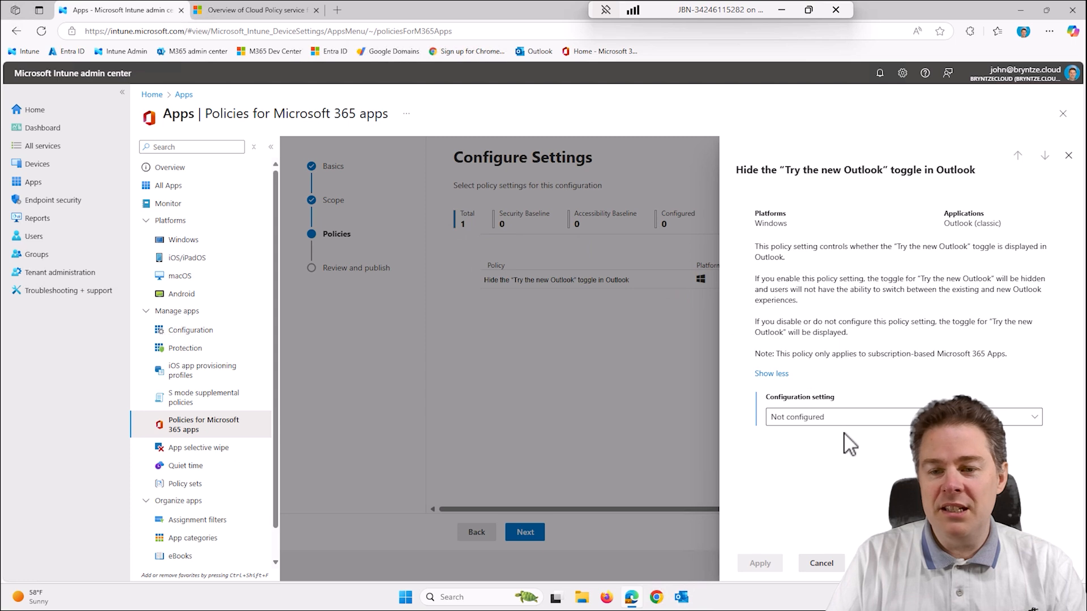
Set Hide the "Try the new Outlook" toggle in Outlook to Enabled and apply it.
{"action": "left_click", "coordinate": [799, 417]}
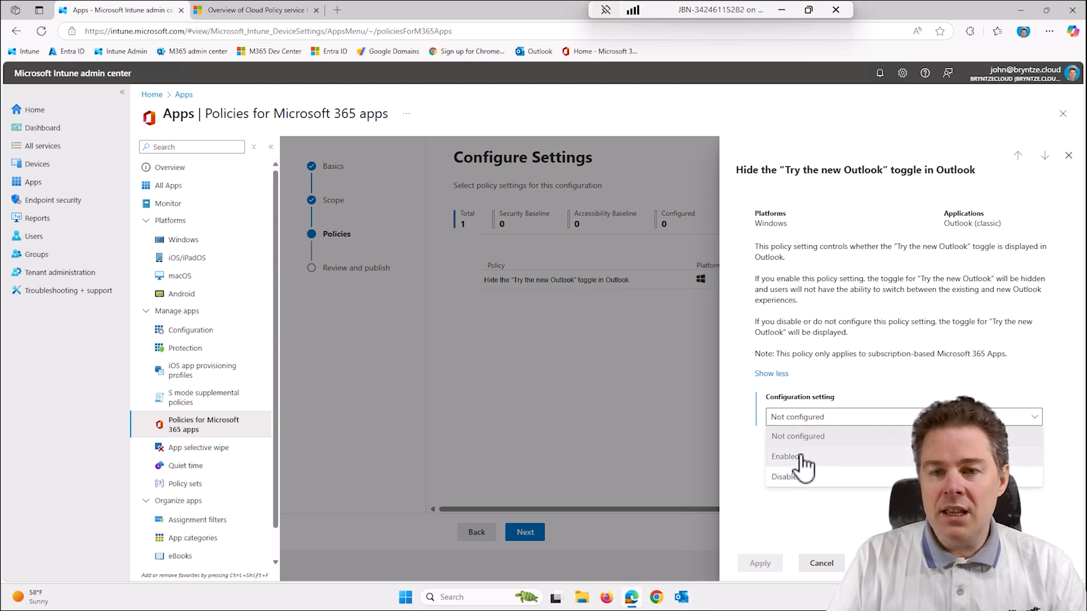
{"action": "left_click", "coordinate": [803, 458]}
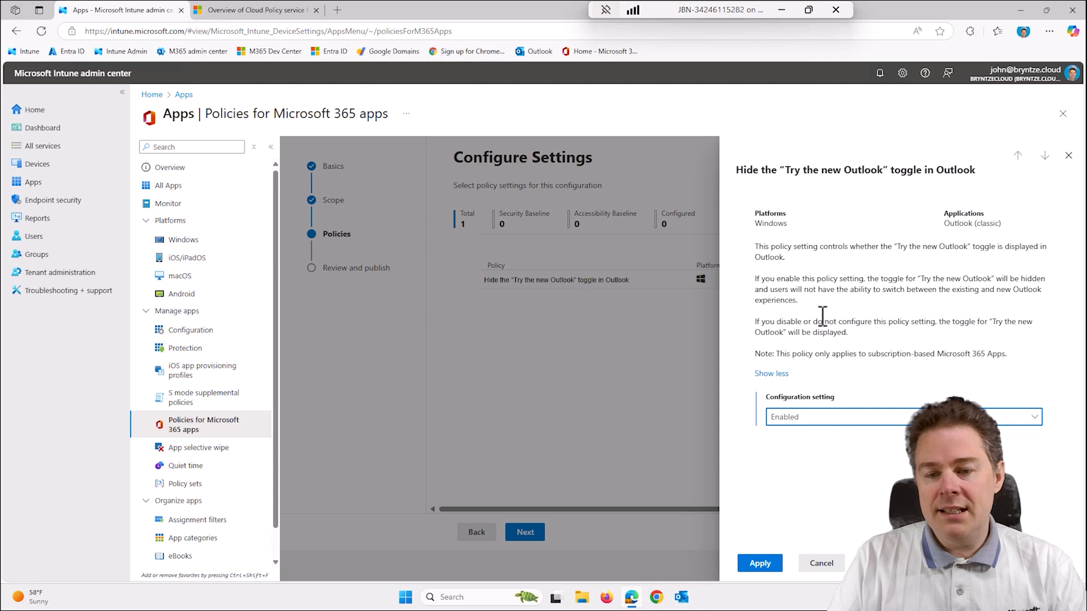
{"action": "left_click", "coordinate": [760, 564]}
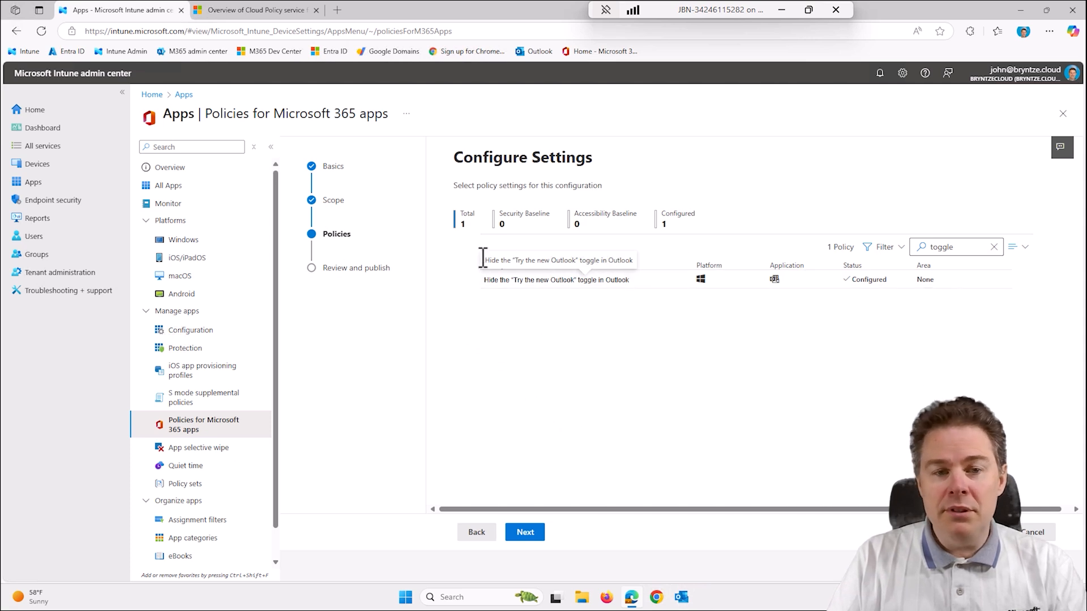
Review and create the Outlook policy configuration, return to the configurations list and select the new entry.
{"action": "left_click", "coordinate": [526, 534]}
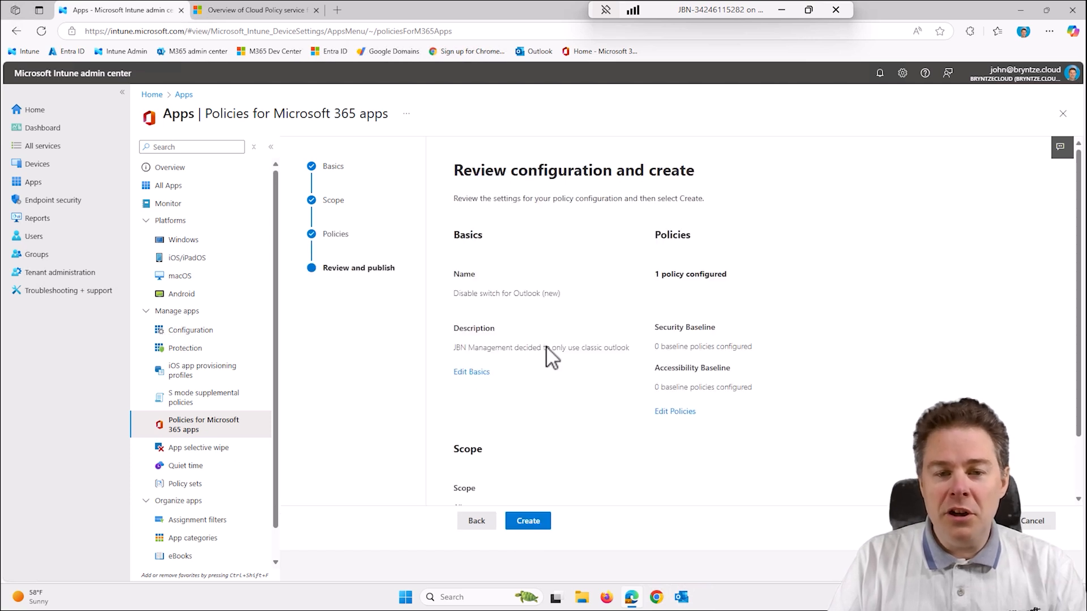
{"action": "left_click", "coordinate": [535, 520]}
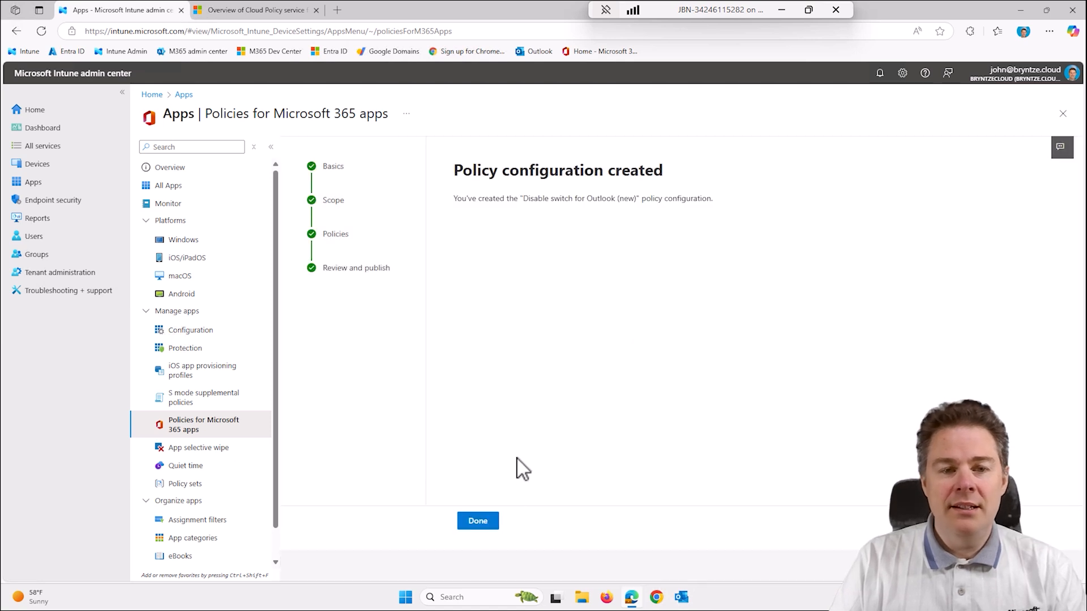
{"action": "left_click", "coordinate": [483, 523]}
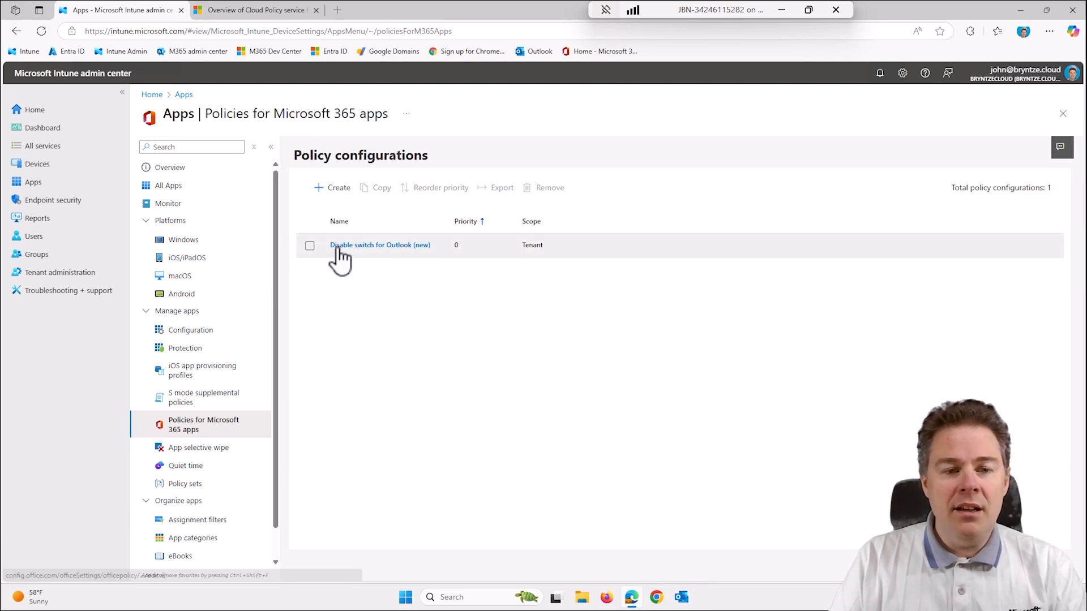
{"action": "left_click", "coordinate": [470, 245]}
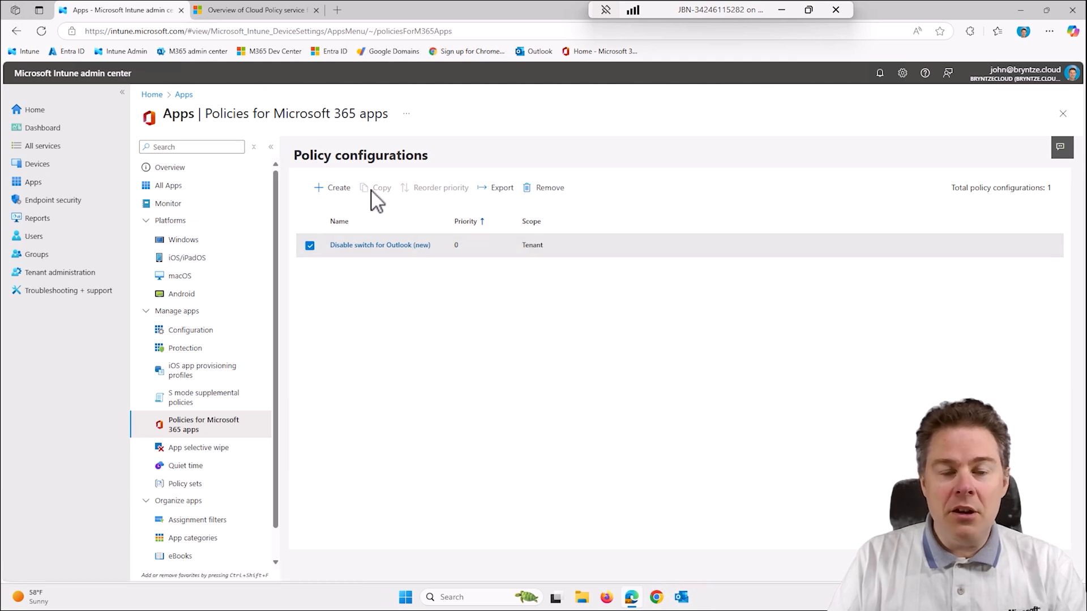
Start another policy configuration named "Disable Macro's from the Internet" with the description "JBN Security Teams flagged for this issue", and continue to its scope.
{"action": "left_click", "coordinate": [334, 187]}
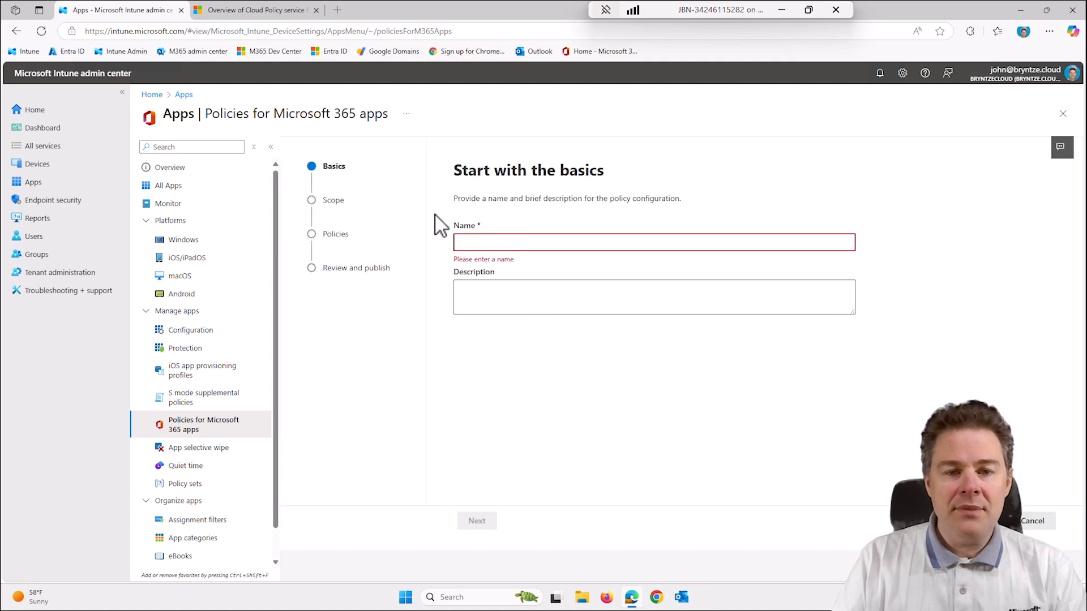
{"action": "left_click", "coordinate": [484, 242]}
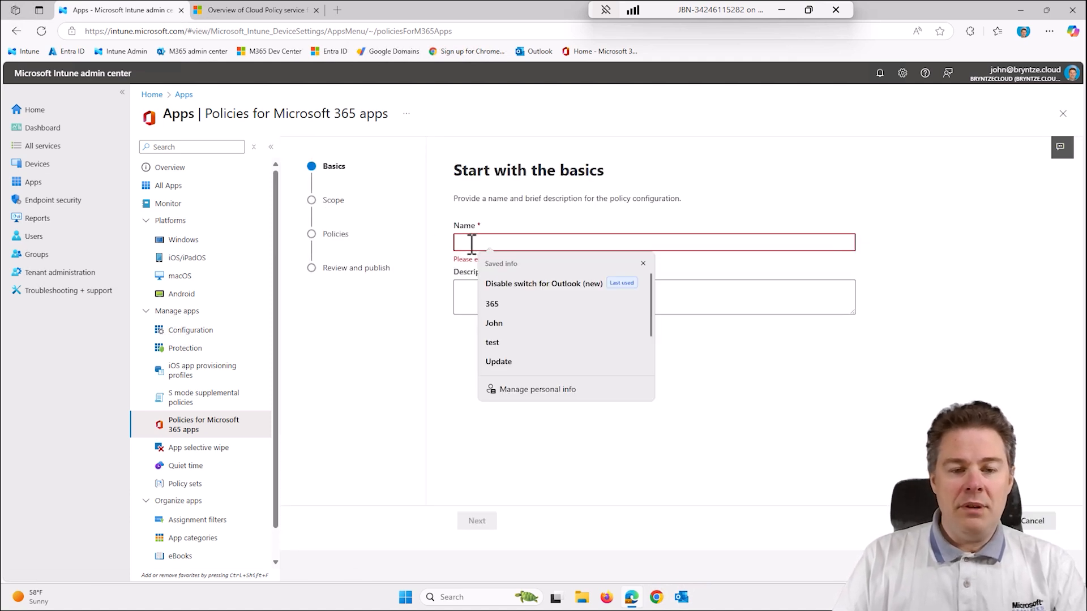
{"action": "type", "text": "Disable Macro's from the Inter"}
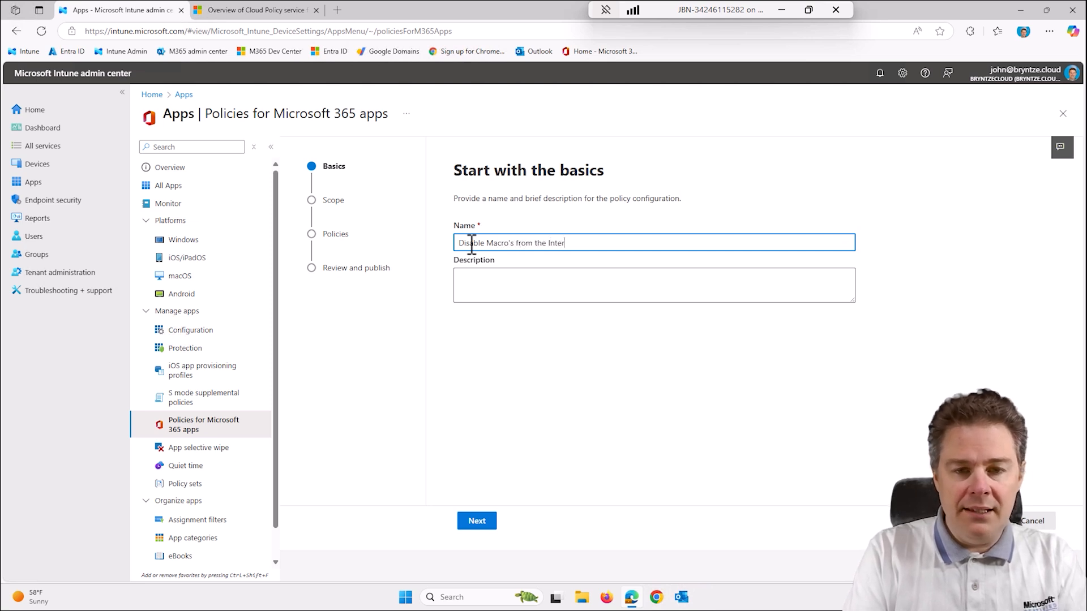
{"action": "key", "text": "Tab"}
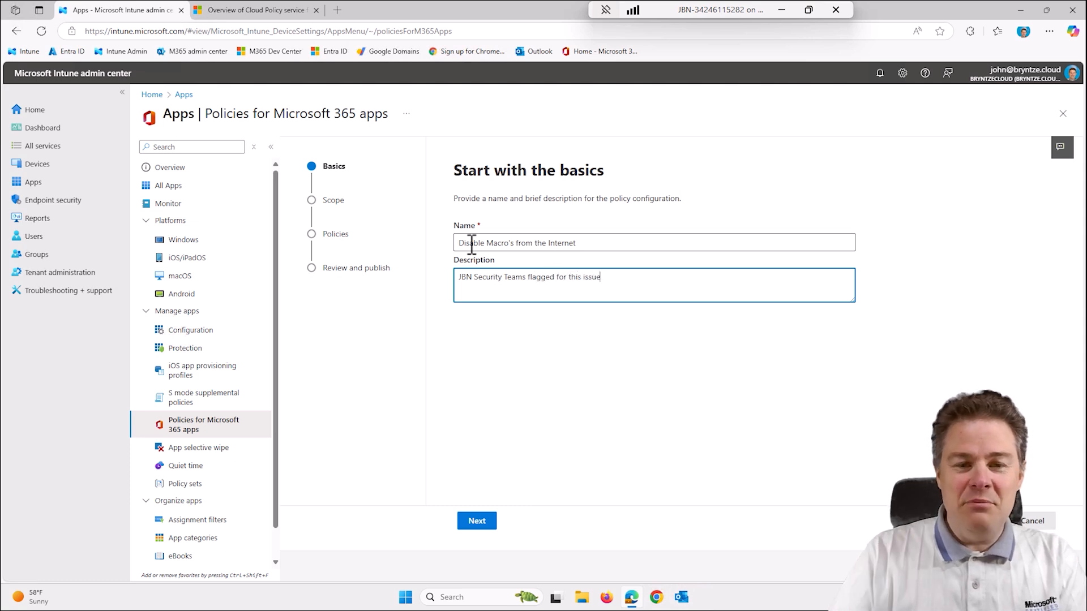
{"action": "left_click", "coordinate": [494, 522]}
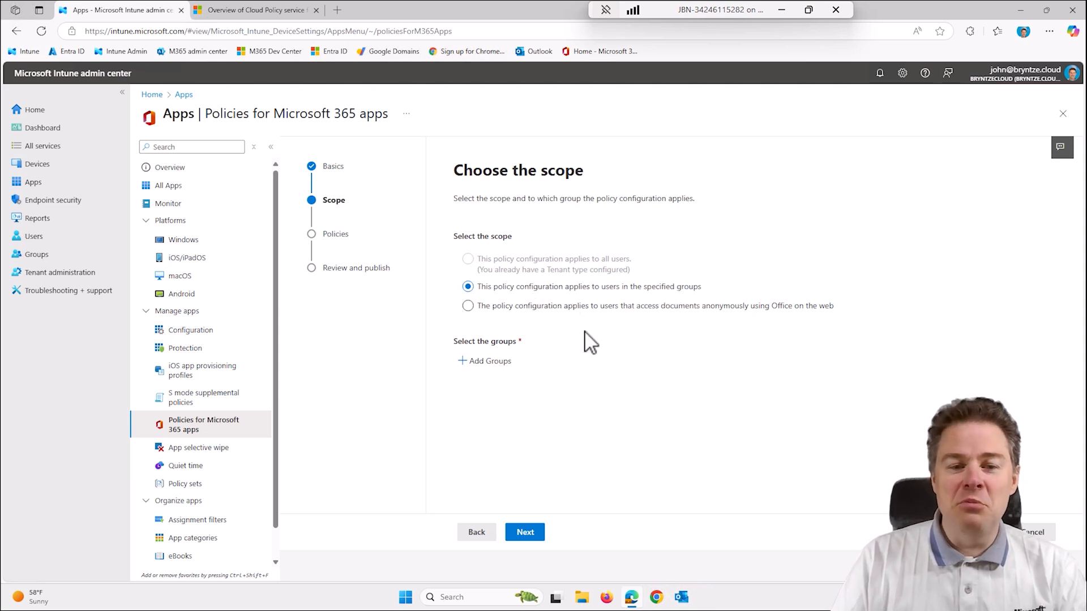
Assign the macro policy to the group "JBN - All Sales Users" and continue to its policy settings.
{"action": "left_click", "coordinate": [491, 362]}
{"action": "left_click", "coordinate": [831, 223]}
{"action": "type", "text": "JBN - MAM users"}
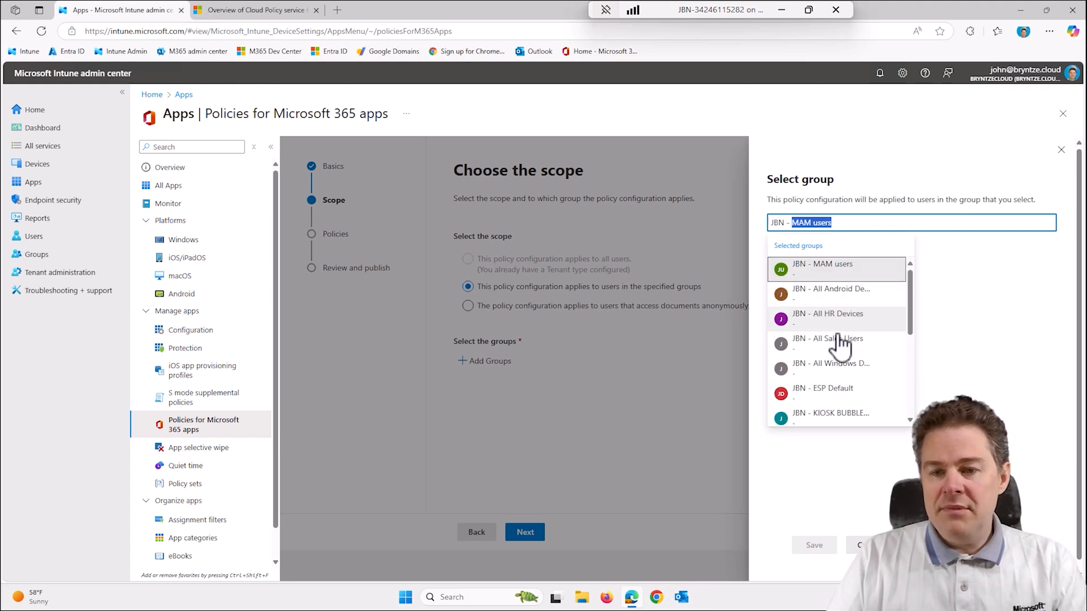
{"action": "left_click", "coordinate": [838, 346]}
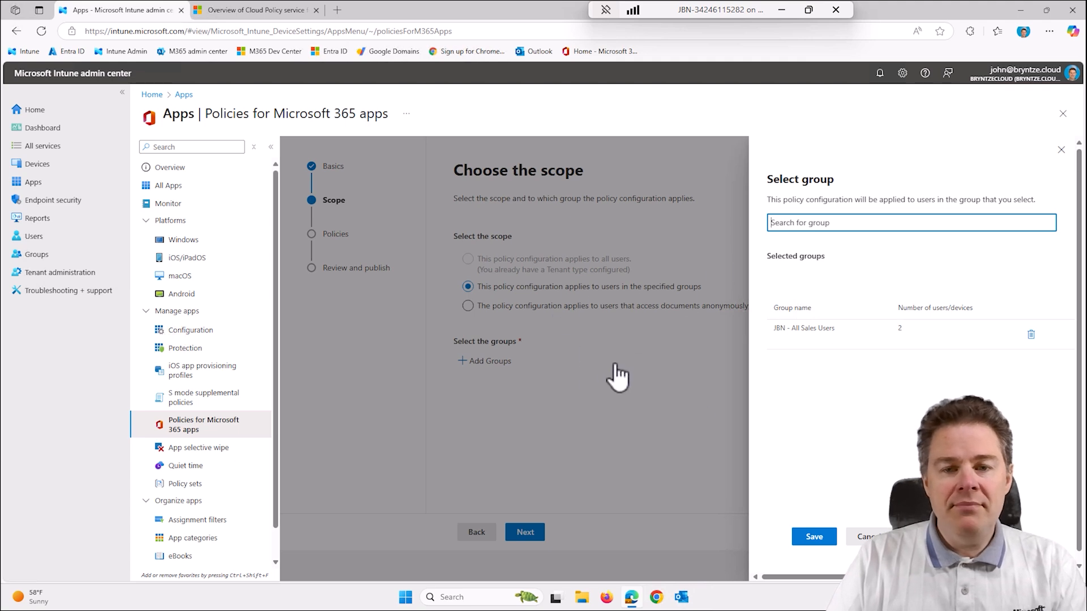
{"action": "left_click", "coordinate": [814, 538]}
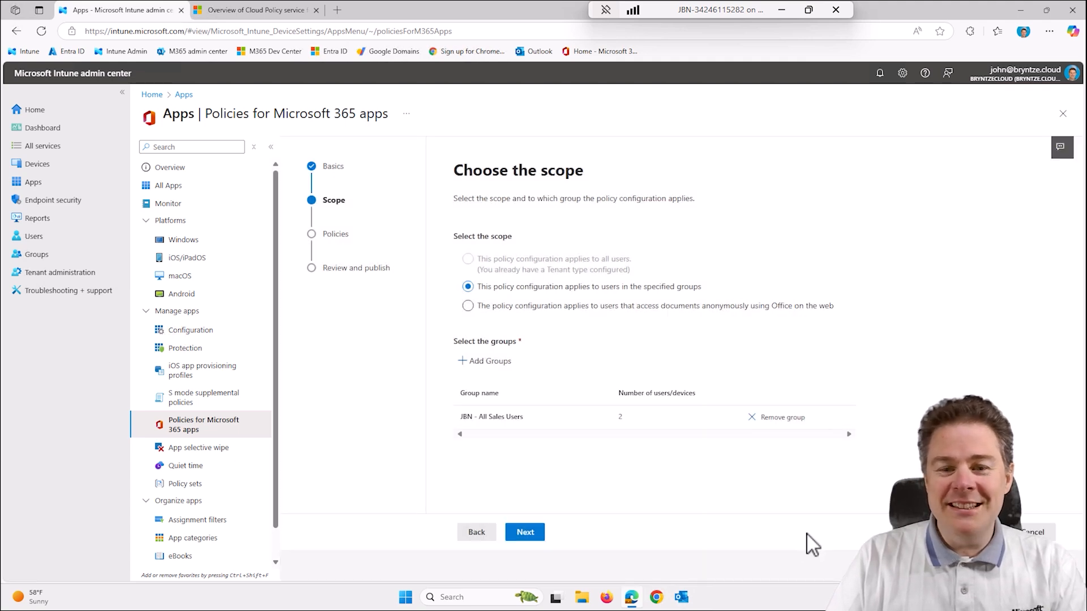
{"action": "left_click", "coordinate": [526, 533]}
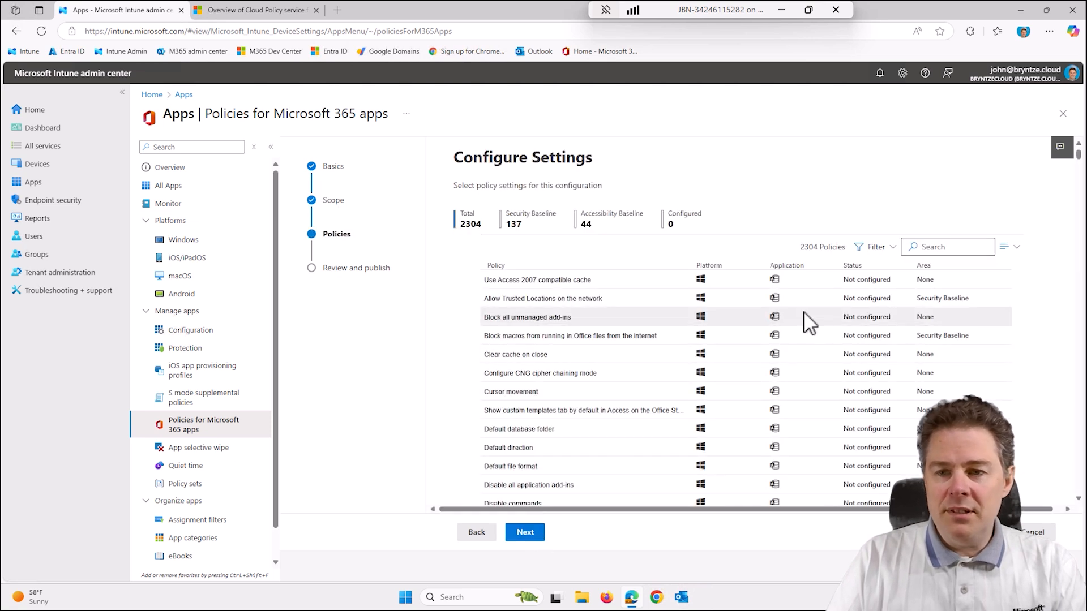
Search the policy settings for "macro".
{"action": "left_click", "coordinate": [871, 249]}
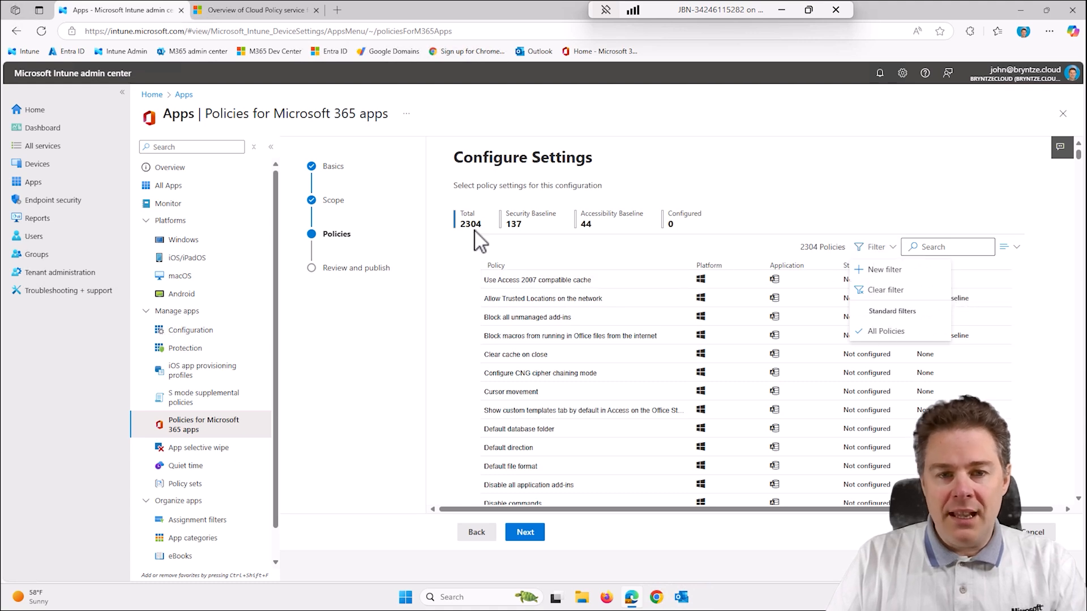
{"action": "left_click", "coordinate": [946, 247]}
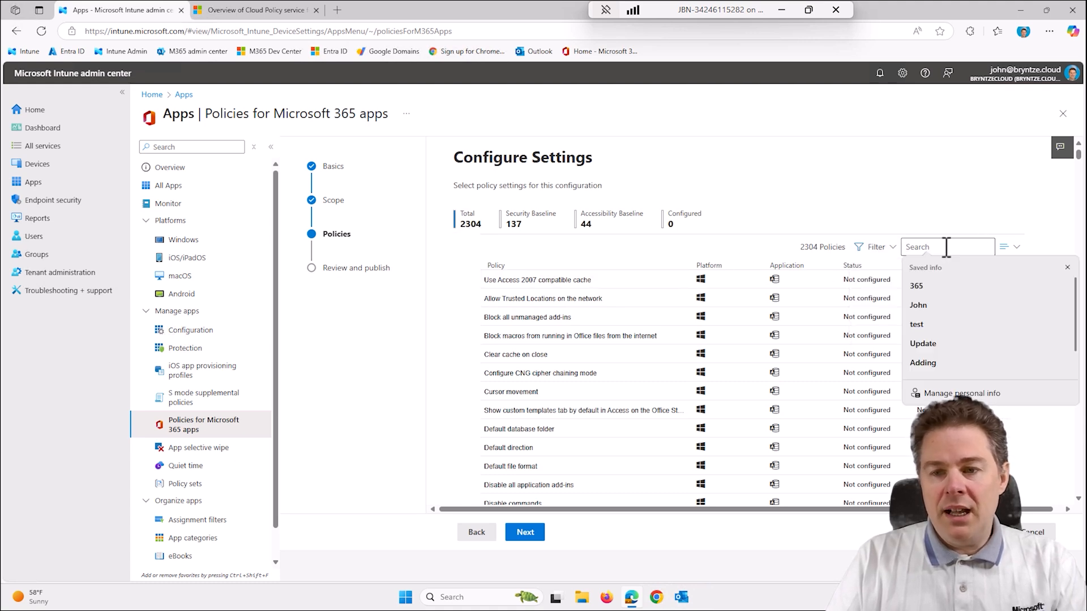
{"action": "left_click", "coordinate": [1068, 267]}
{"action": "type", "text": "macro"}
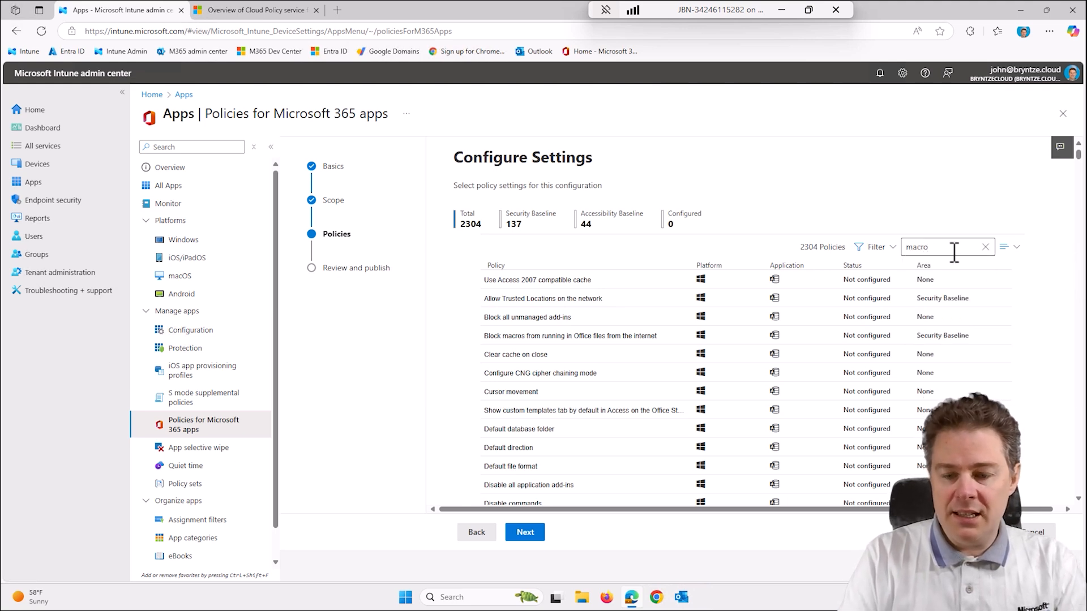
{"action": "key", "text": "Return"}
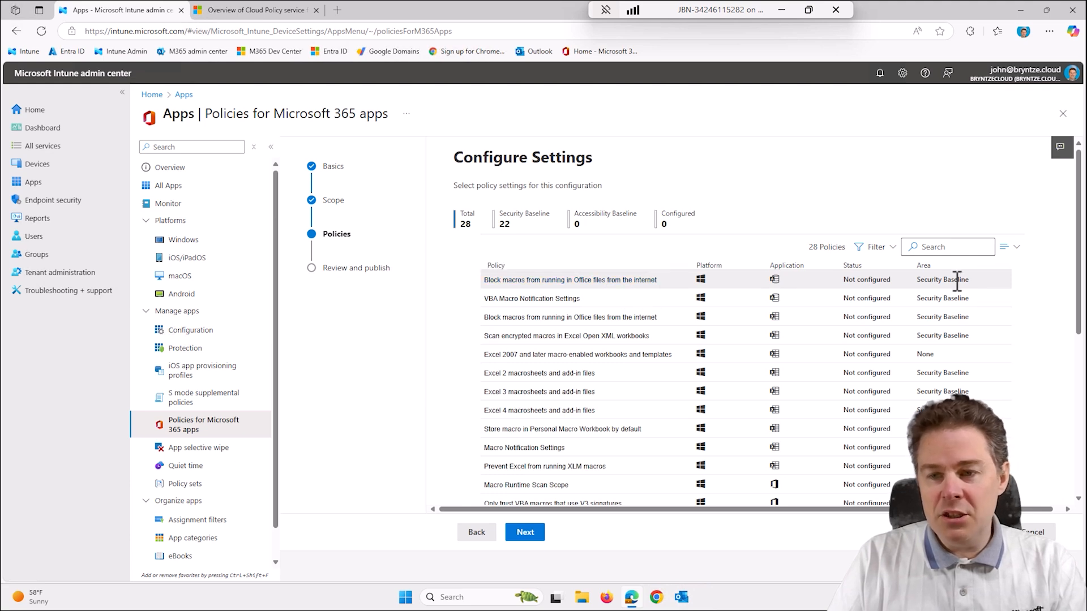
Manually configure the Access setting Block macros from running in Office files from the internet as Enabled and apply it.
{"action": "left_click", "coordinate": [571, 281]}
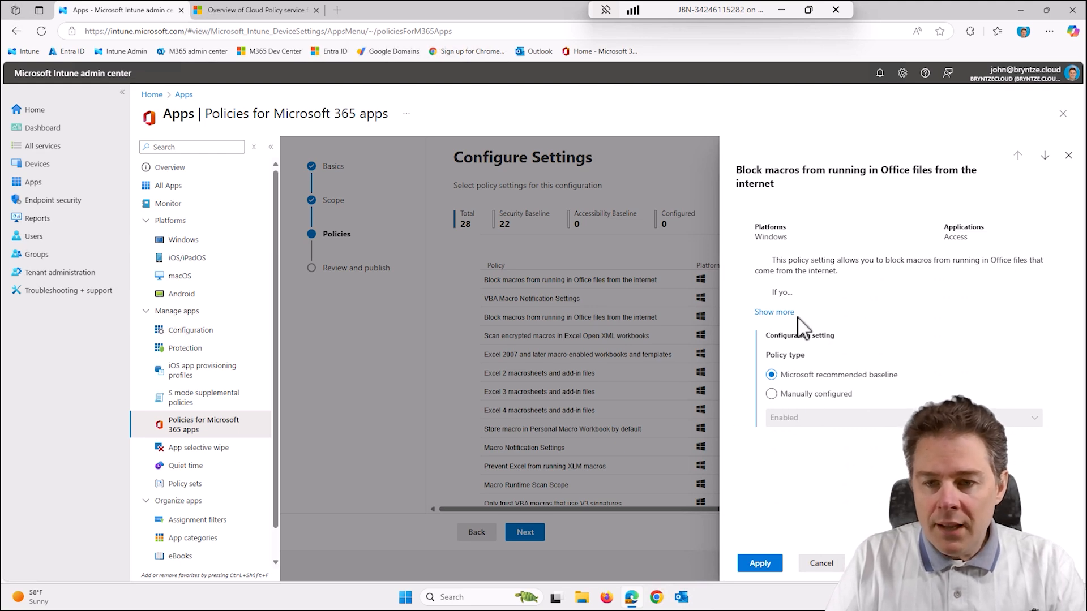
{"action": "left_click", "coordinate": [793, 399]}
{"action": "left_click", "coordinate": [808, 418]}
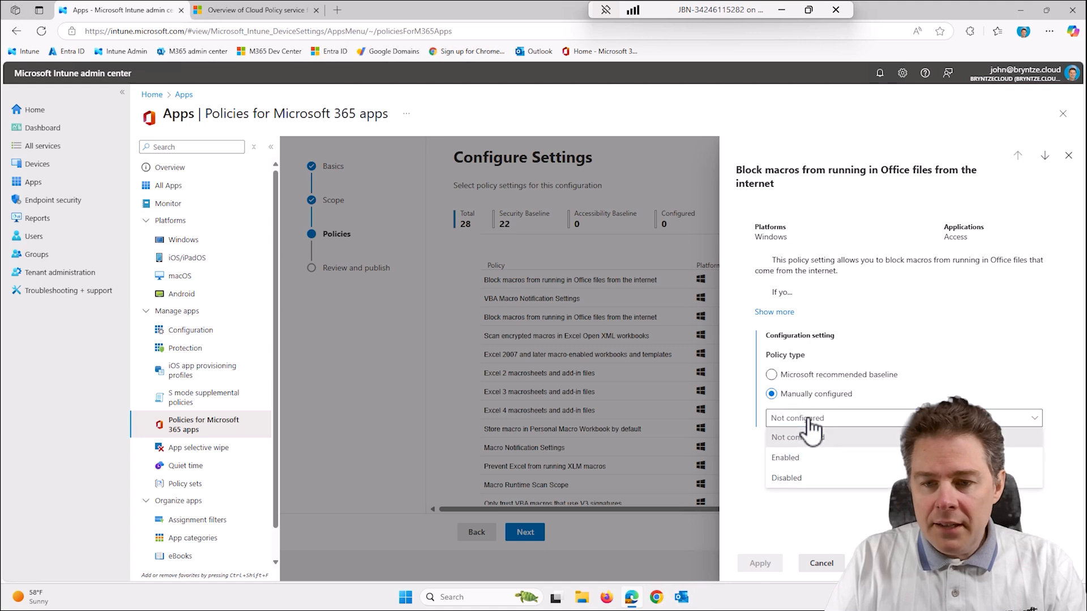
{"action": "left_click", "coordinate": [795, 457]}
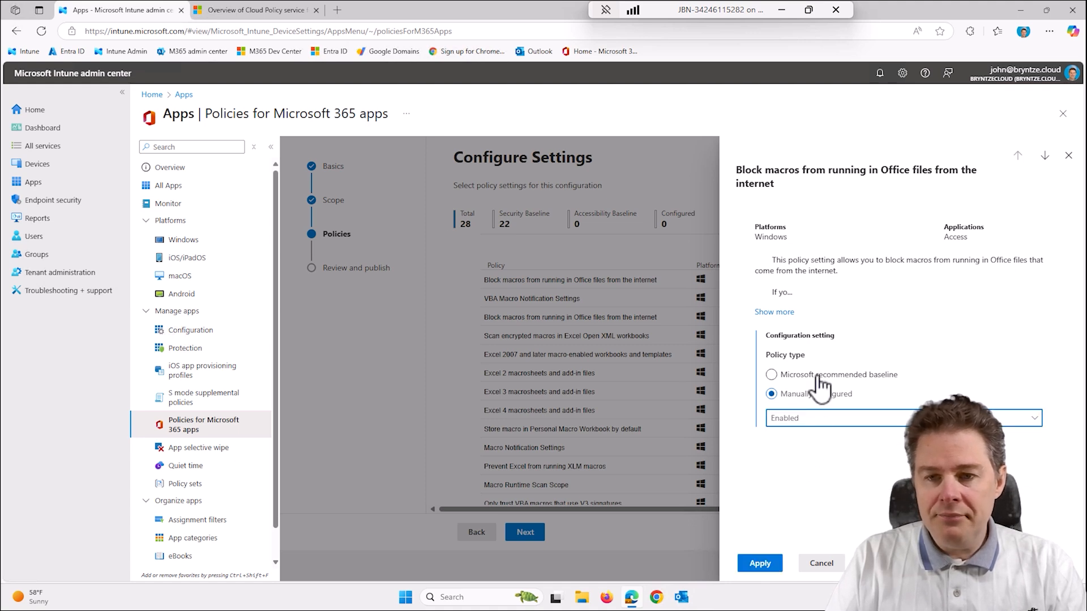
{"action": "left_click", "coordinate": [772, 568]}
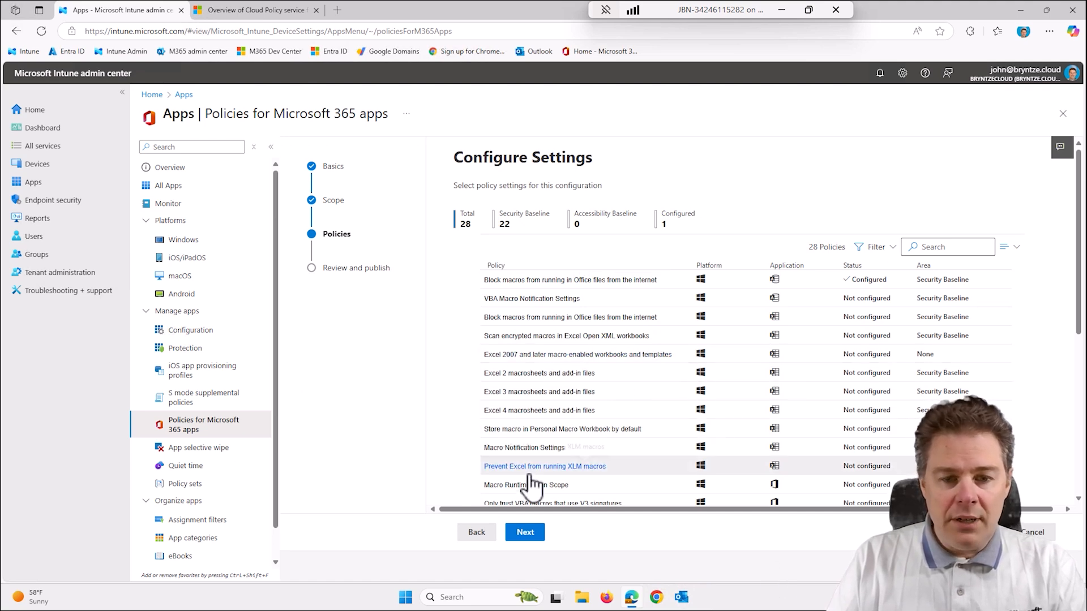
Continue to the review, create the macro policy configuration and return to the configurations list.
{"action": "left_click", "coordinate": [526, 533]}
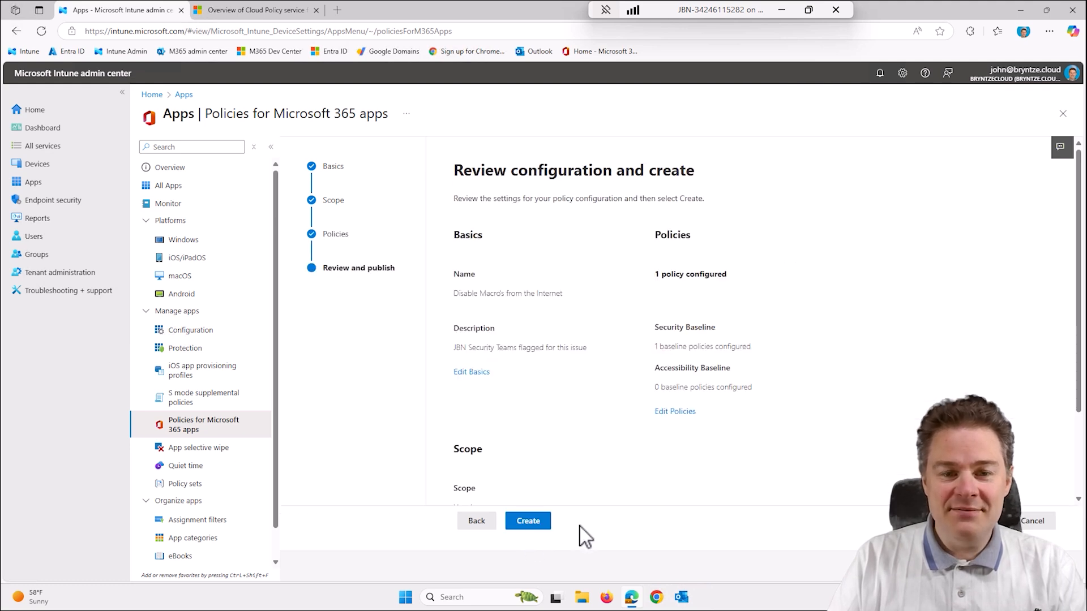
{"action": "left_click", "coordinate": [533, 520]}
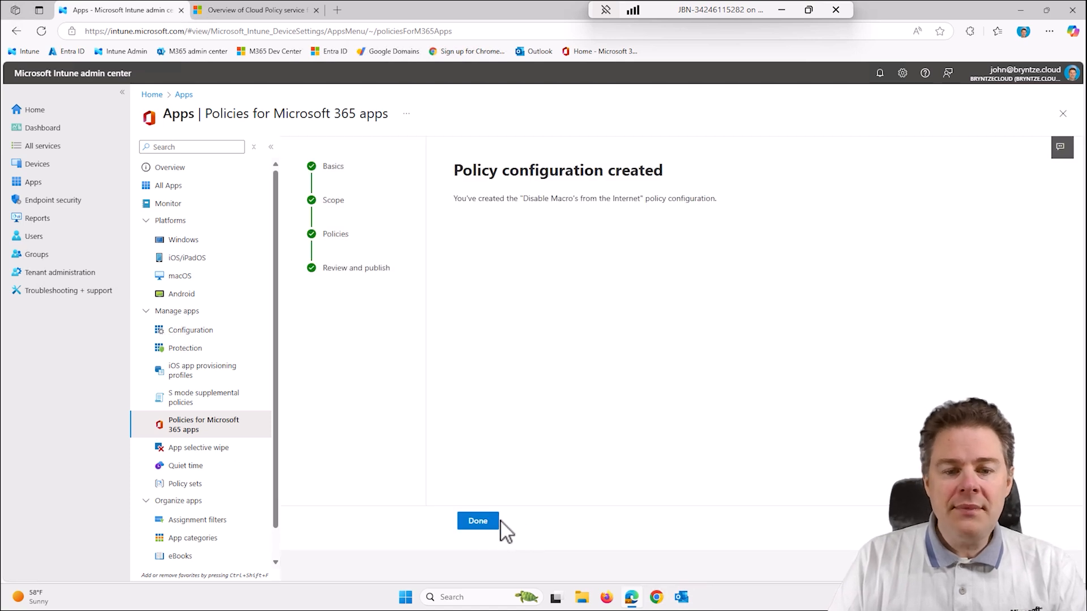
{"action": "left_click", "coordinate": [485, 521]}
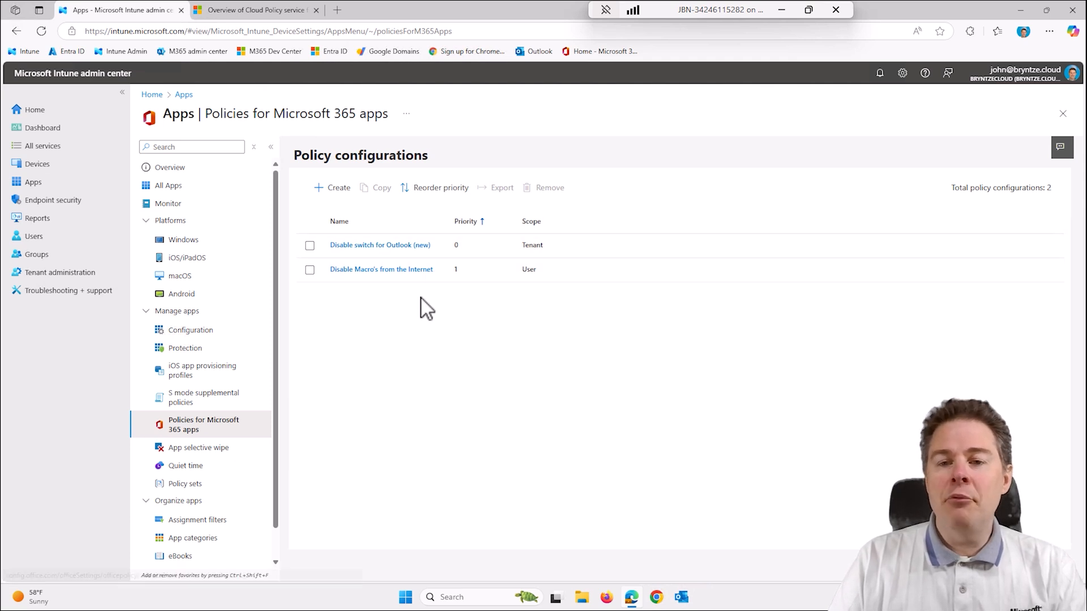
Start another policy configuration named "Disable Loop" with the description "CEO of JBN don't want to use Loop", and continue to its scope.
{"action": "left_click", "coordinate": [339, 195]}
{"action": "left_click", "coordinate": [515, 247]}
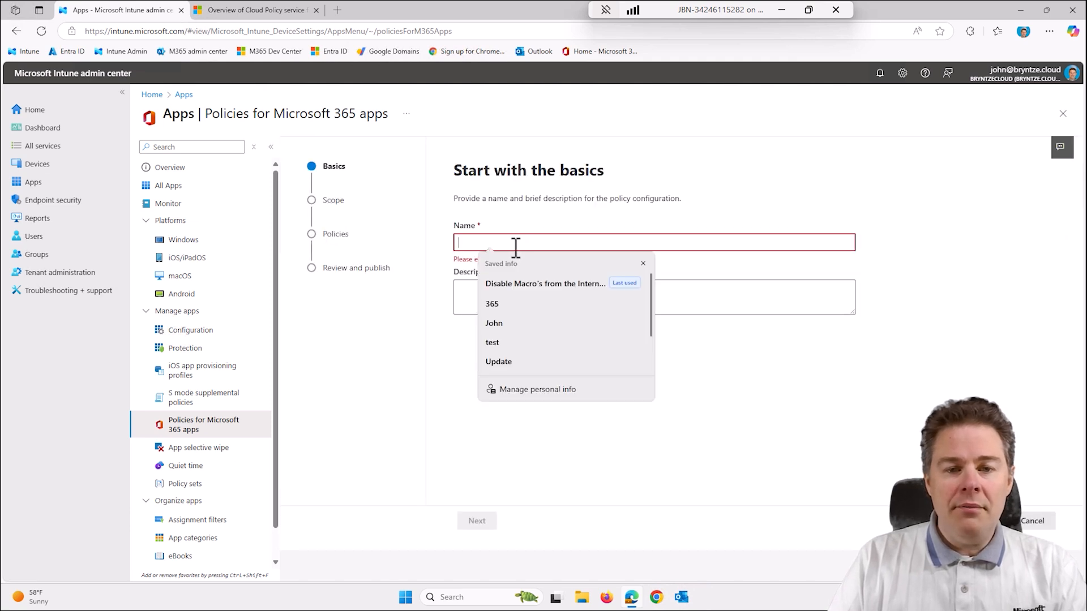
{"action": "type", "text": "Di"}
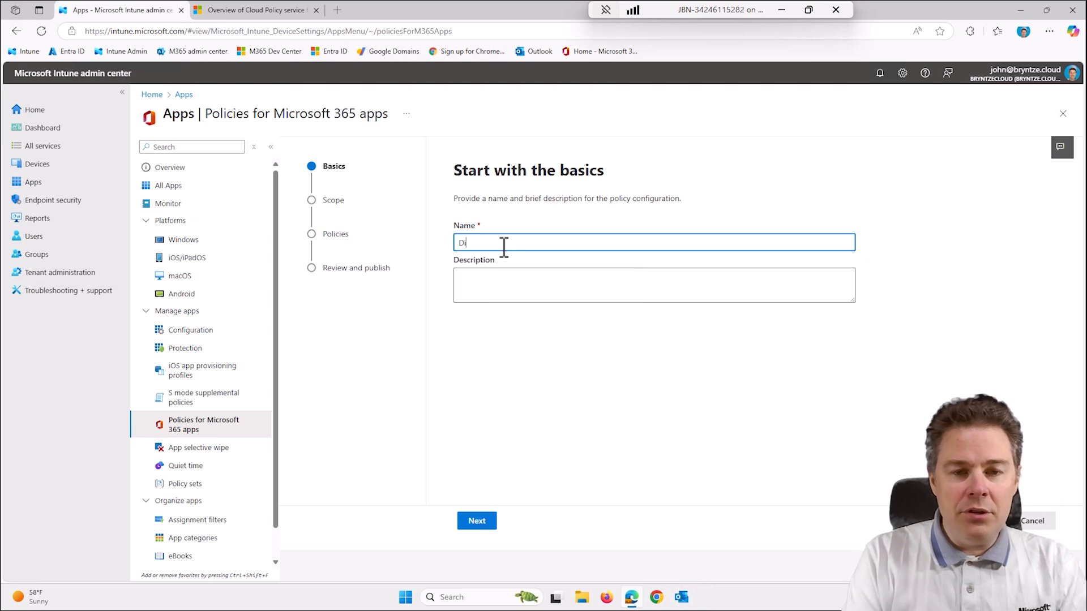
{"action": "type", "text": "sable Loop"}
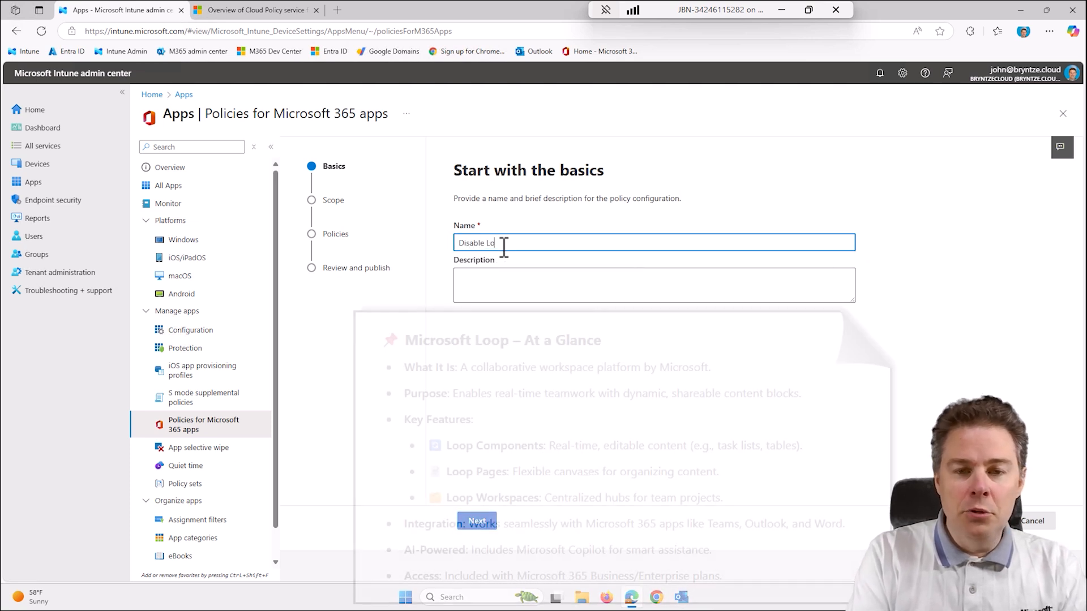
{"action": "left_click", "coordinate": [479, 278]}
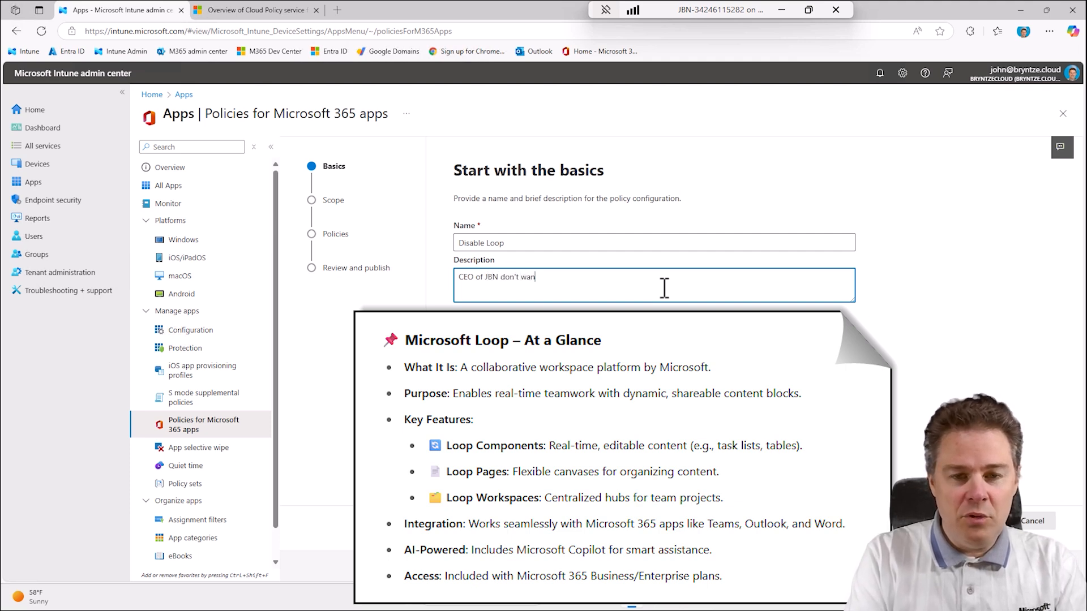
{"action": "type", "text": "to use Loop"}
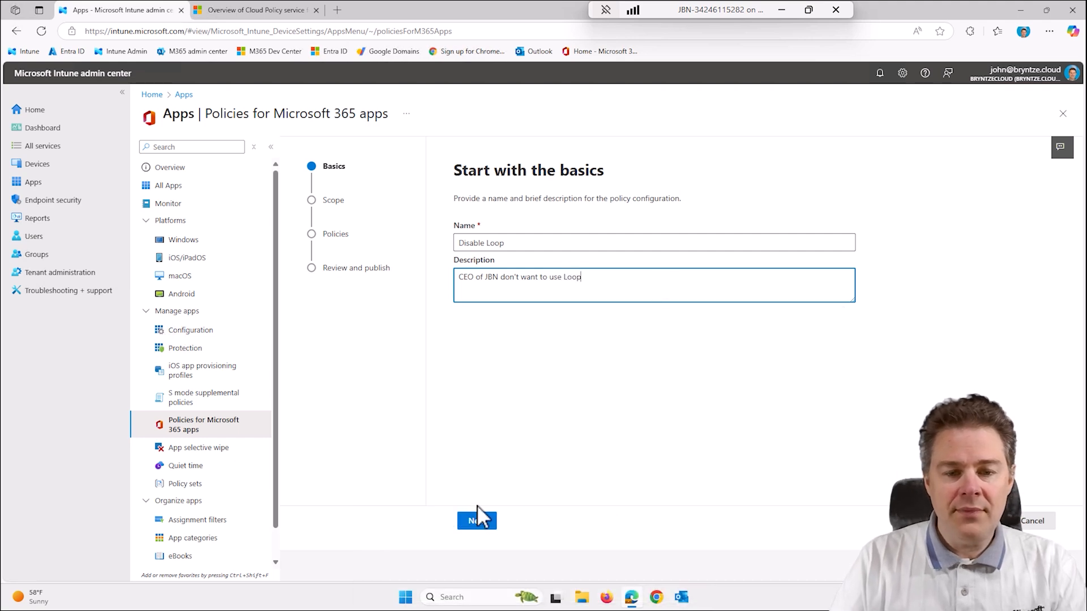
{"action": "left_click", "coordinate": [479, 525]}
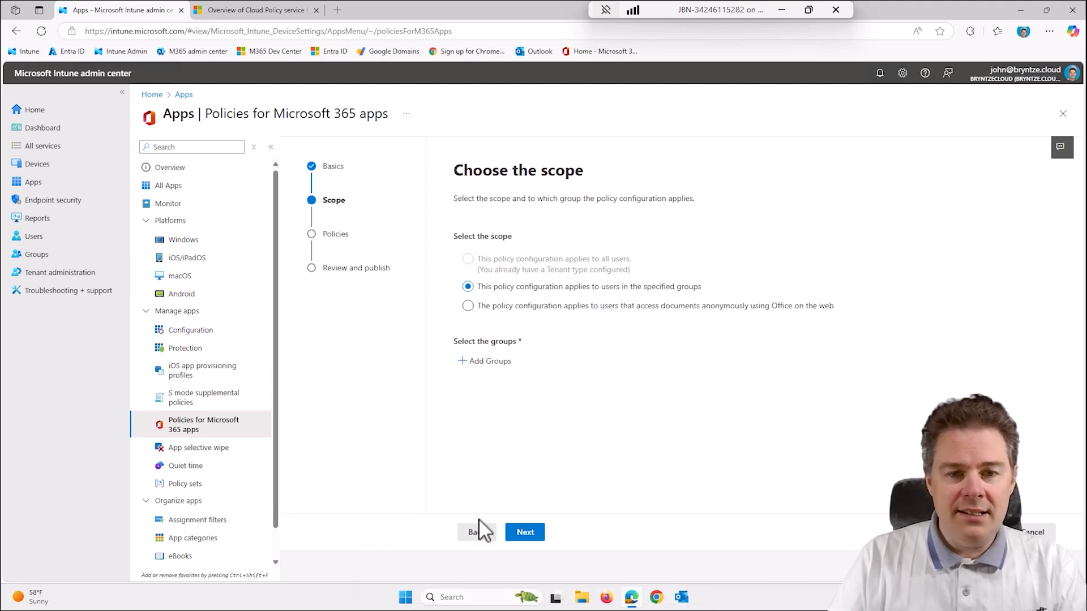
Assign the Loop policy to the group "JBN - ALL Users" and continue to its policy settings.
{"action": "left_click", "coordinate": [485, 370]}
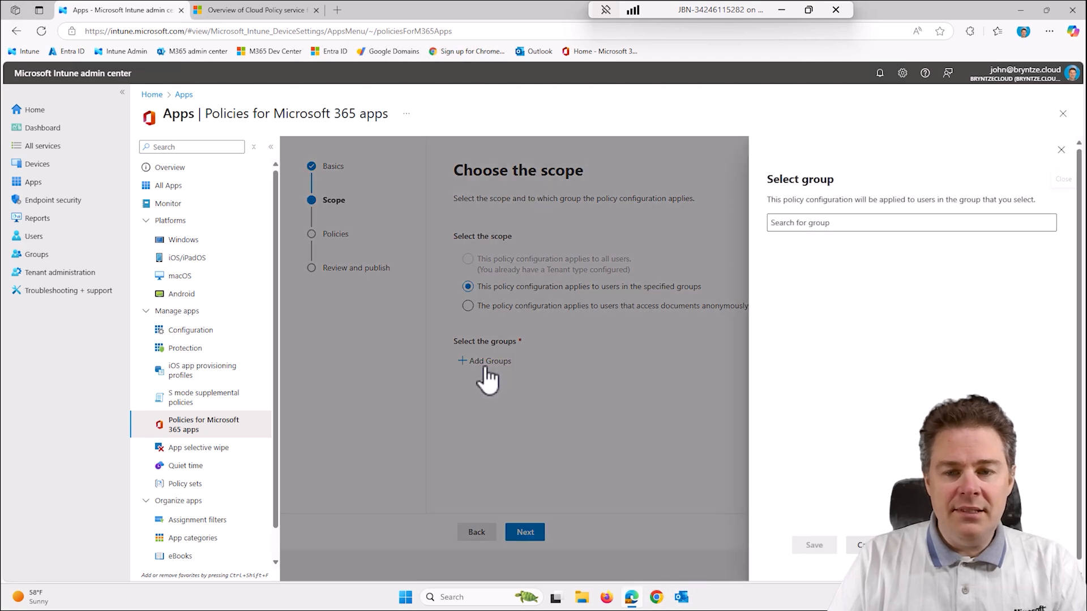
{"action": "left_click", "coordinate": [829, 226]}
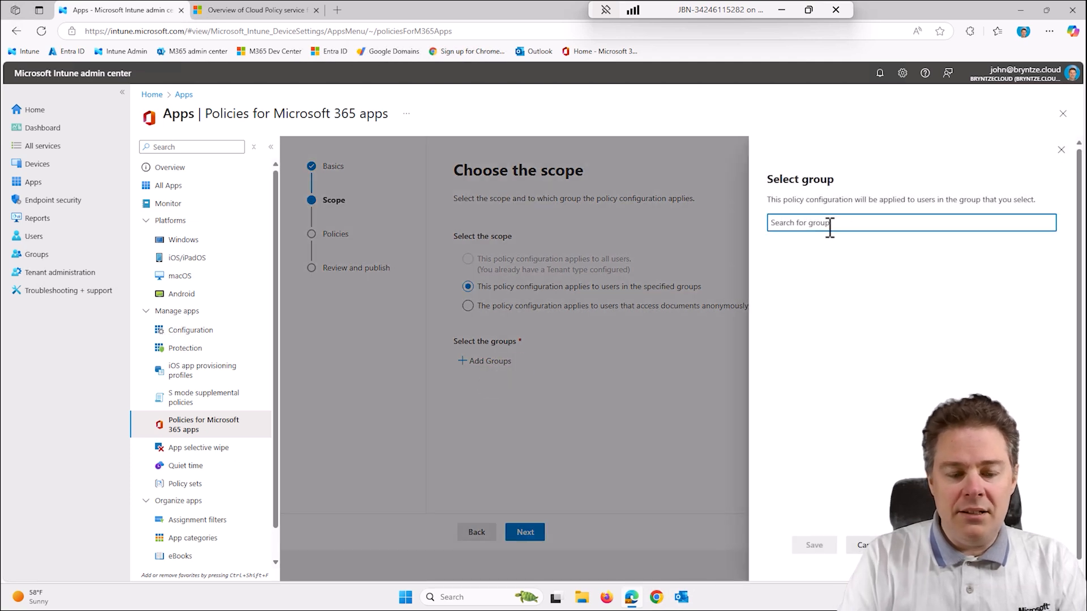
{"action": "type", "text": "JBN - MAM users"}
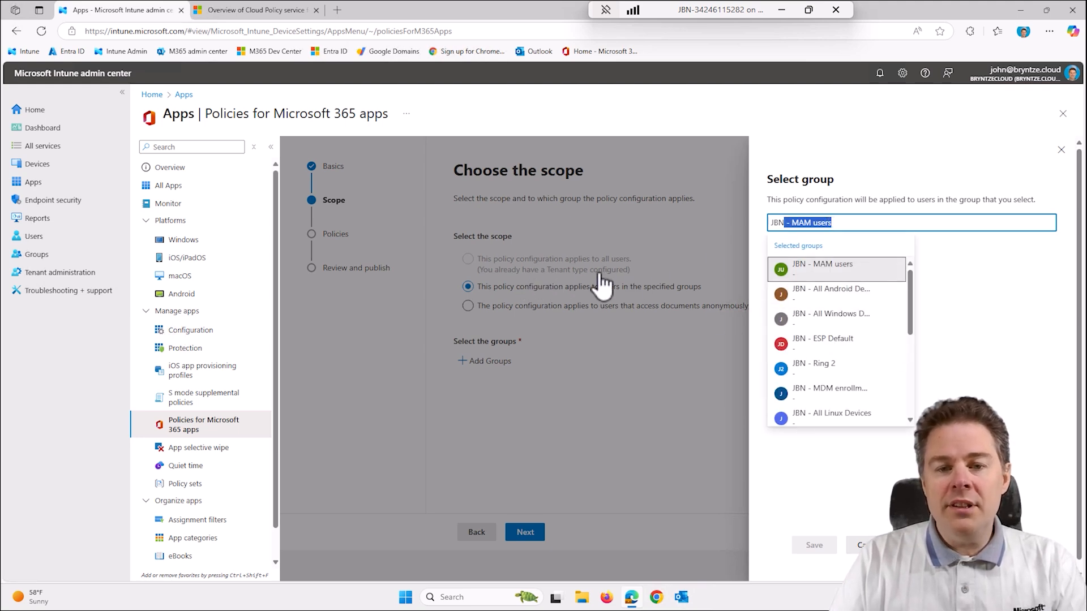
{"action": "left_click_drag", "start_coordinate": [912, 306], "coordinate": [912, 334]}
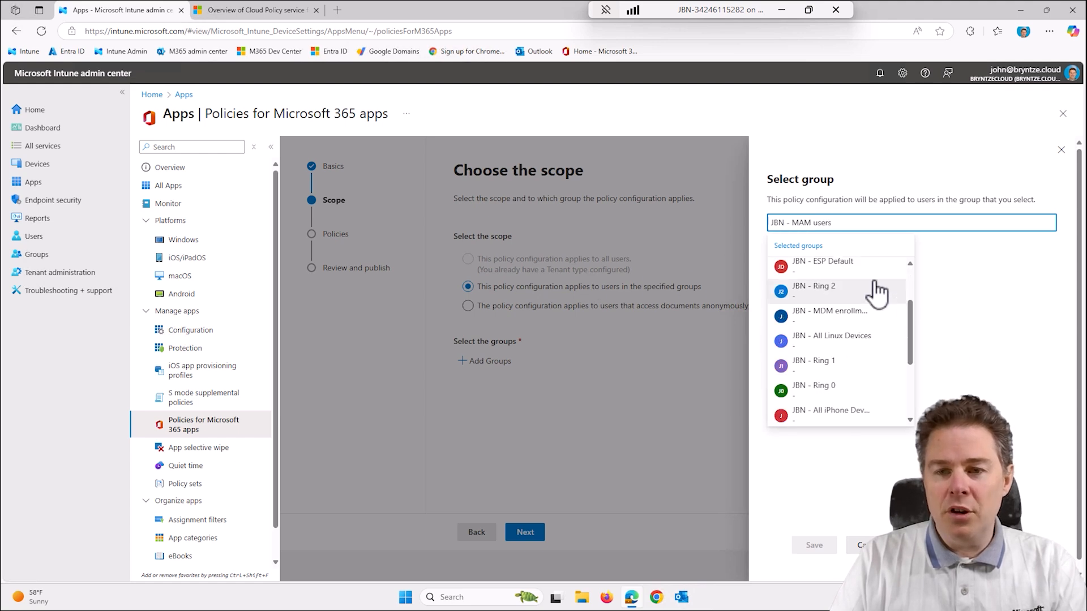
{"action": "mouse_move", "coordinate": [841, 227]}
{"action": "left_mouse_down"}
{"action": "mouse_move", "coordinate": [757, 224]}
{"action": "mouse_move", "coordinate": [858, 224]}
{"action": "left_mouse_up"}
{"action": "type", "text": "All"}
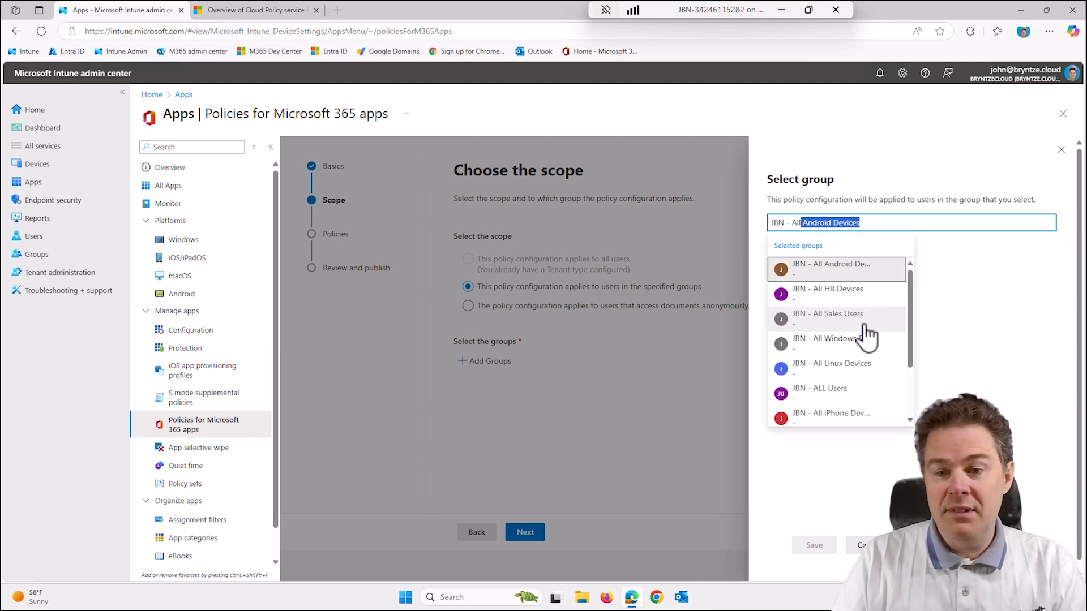
{"action": "left_click", "coordinate": [838, 391]}
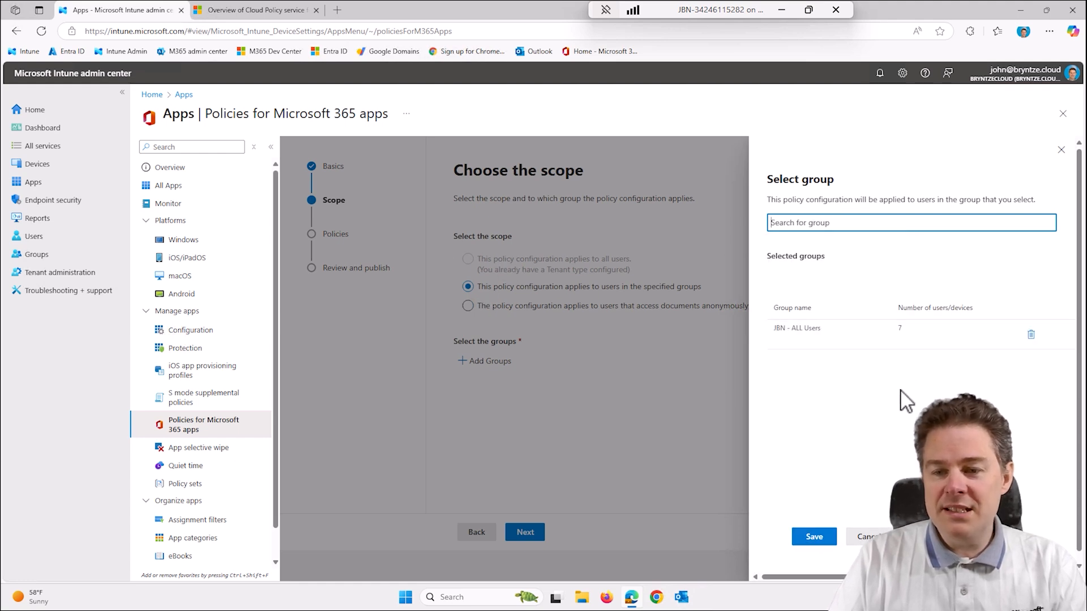
{"action": "left_click", "coordinate": [813, 538]}
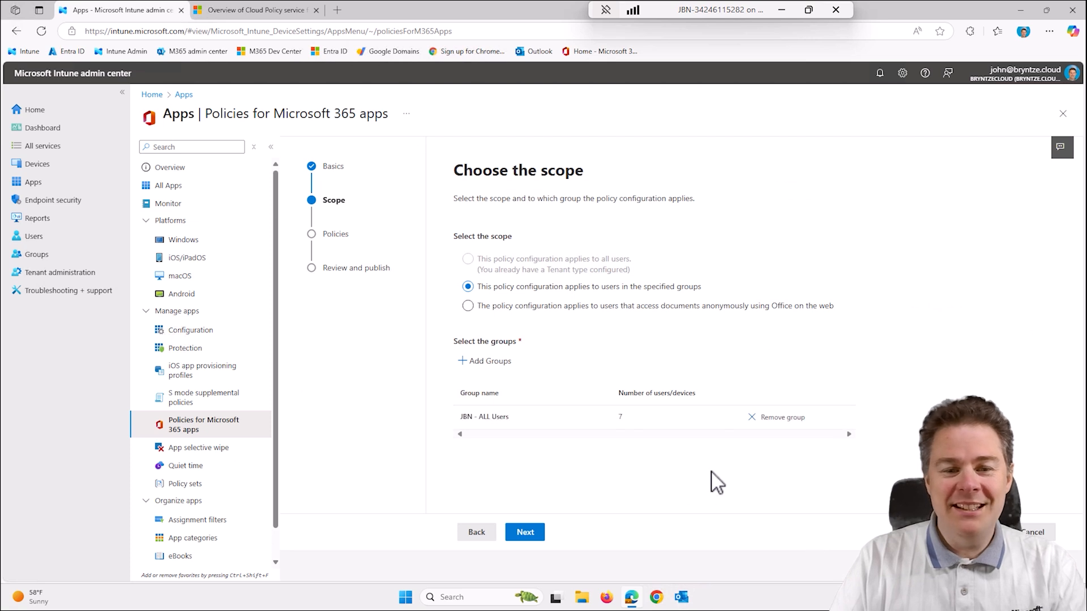
{"action": "left_click", "coordinate": [522, 535]}
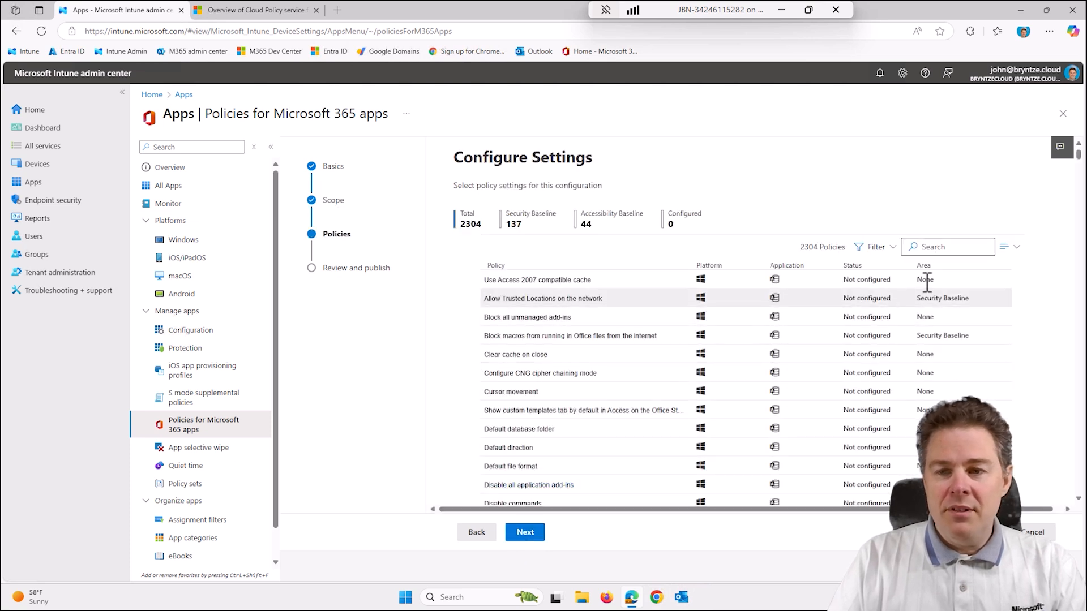
Search the policy settings for "Loop".
{"action": "left_click", "coordinate": [958, 246]}
{"action": "type", "text": "Loop"}
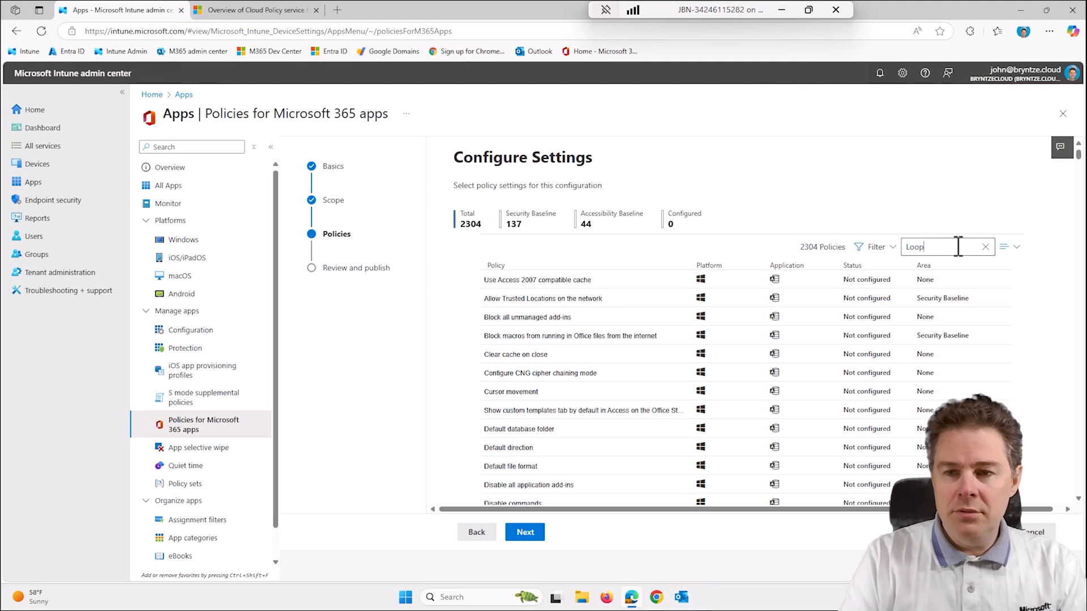
{"action": "key", "text": "Return"}
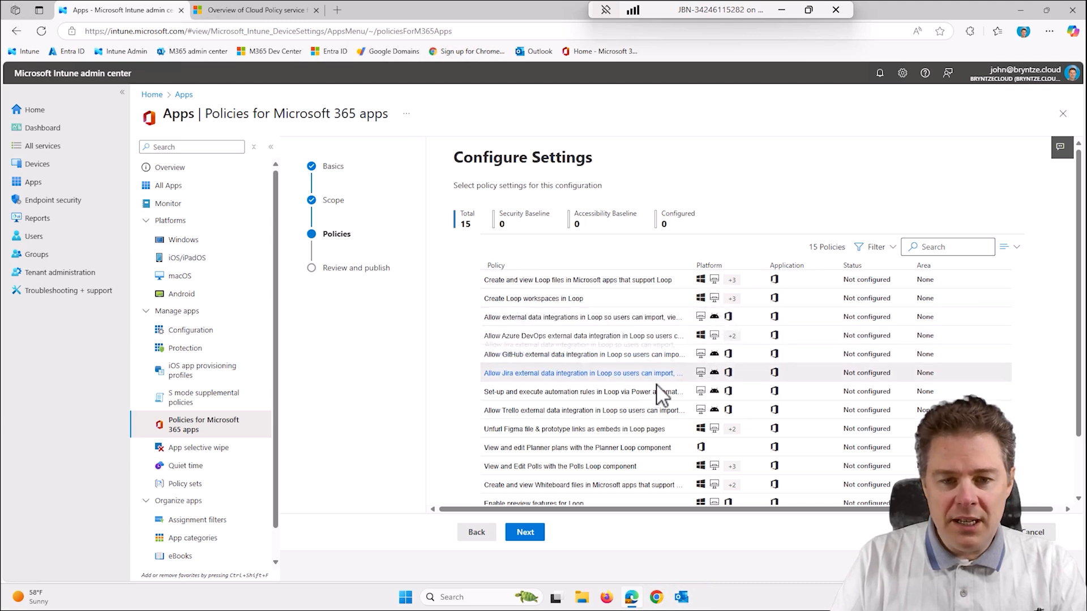
Set Show Outlook Loop components for supported apps to Disabled and apply it.
{"action": "scroll", "coordinate": [658, 393], "scroll_direction": "down", "scroll_amount": 3}
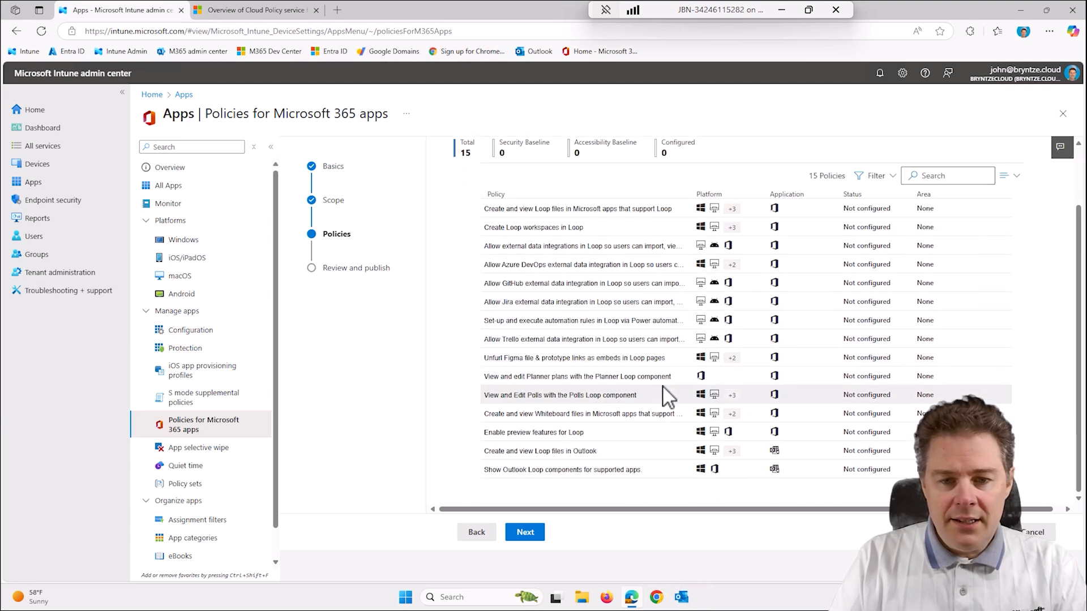
{"action": "left_click", "coordinate": [587, 471]}
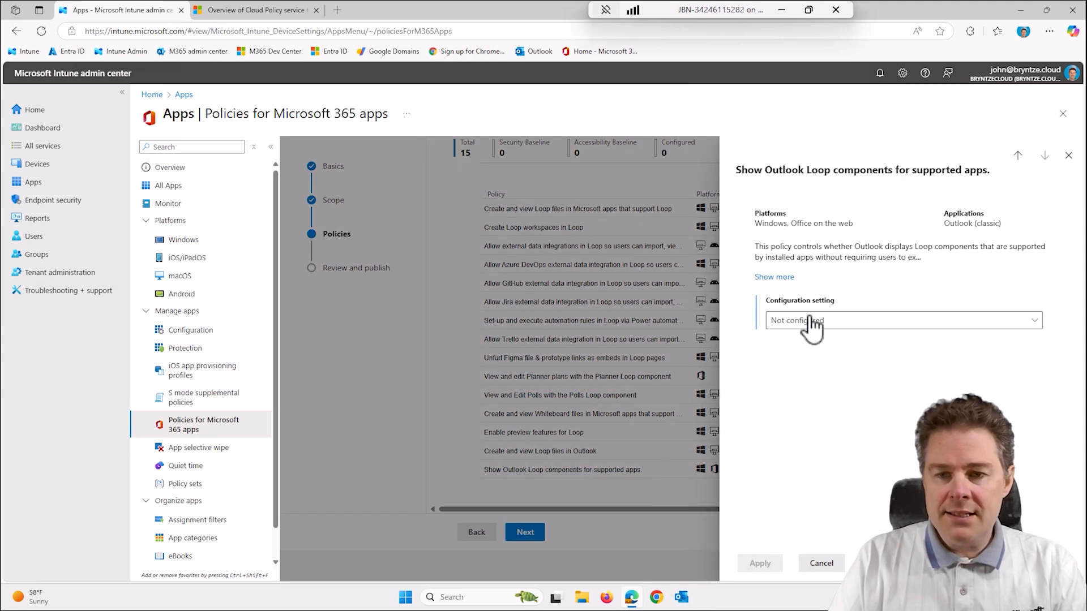
{"action": "left_click", "coordinate": [811, 319]}
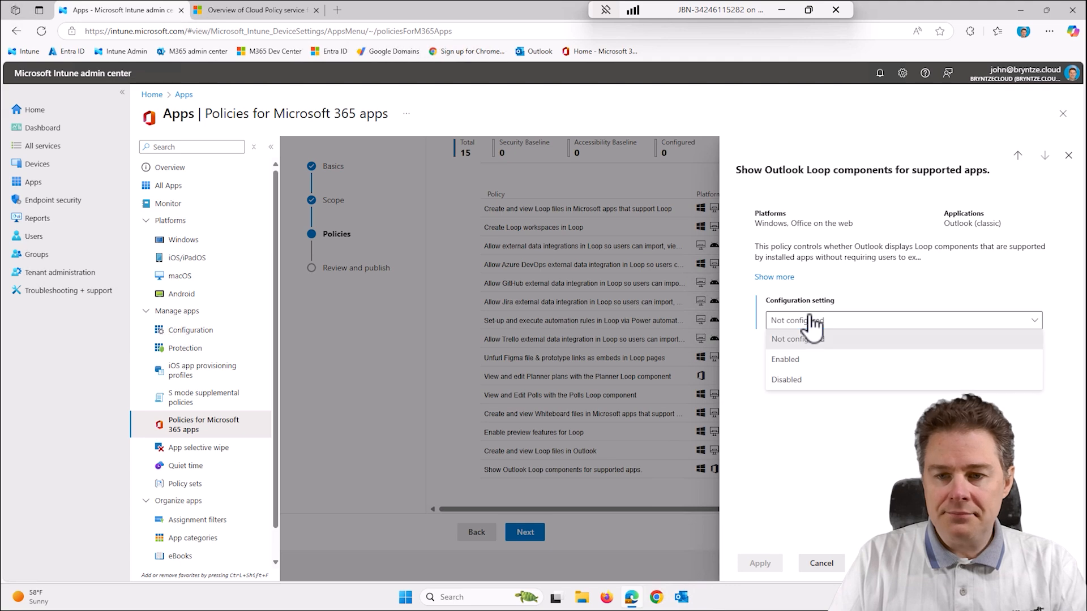
{"action": "left_click", "coordinate": [795, 380]}
{"action": "left_click", "coordinate": [759, 564]}
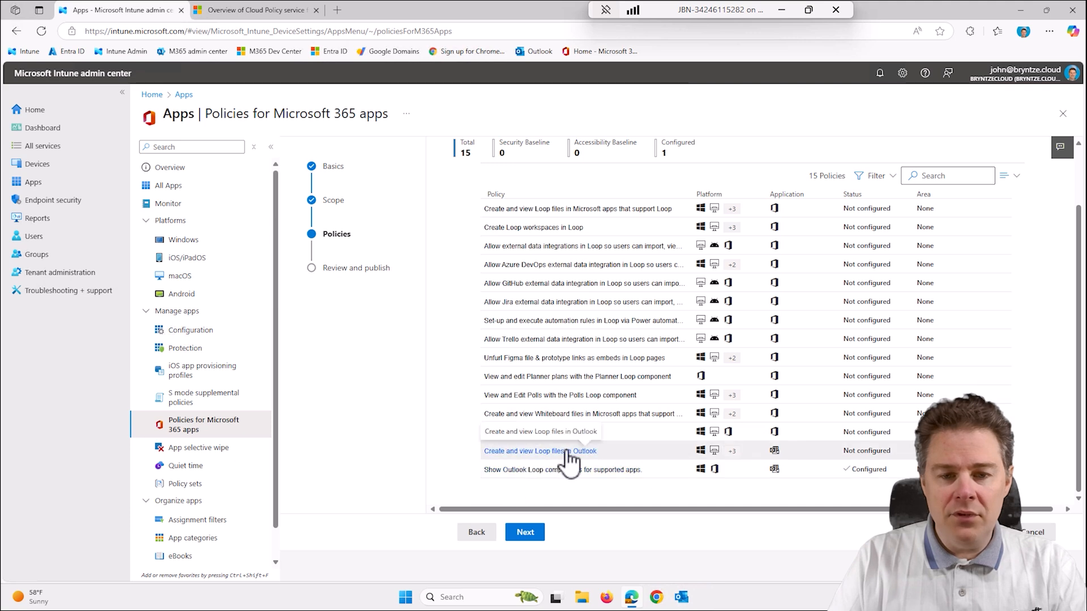
Set Create and view Loop files in Outlook to Disabled and apply it.
{"action": "left_click", "coordinate": [556, 452]}
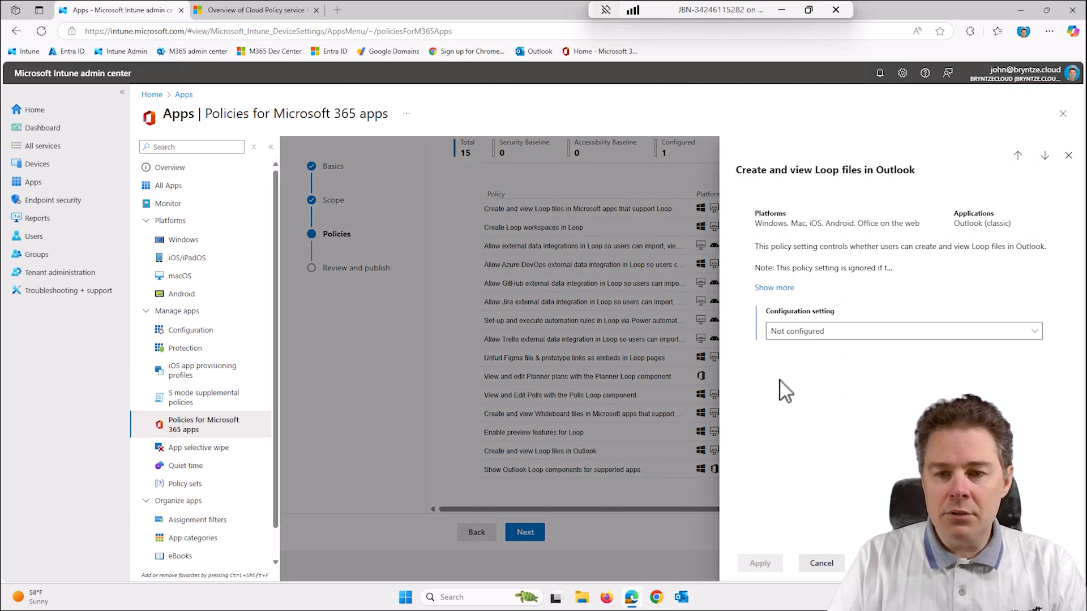
{"action": "left_click", "coordinate": [803, 334]}
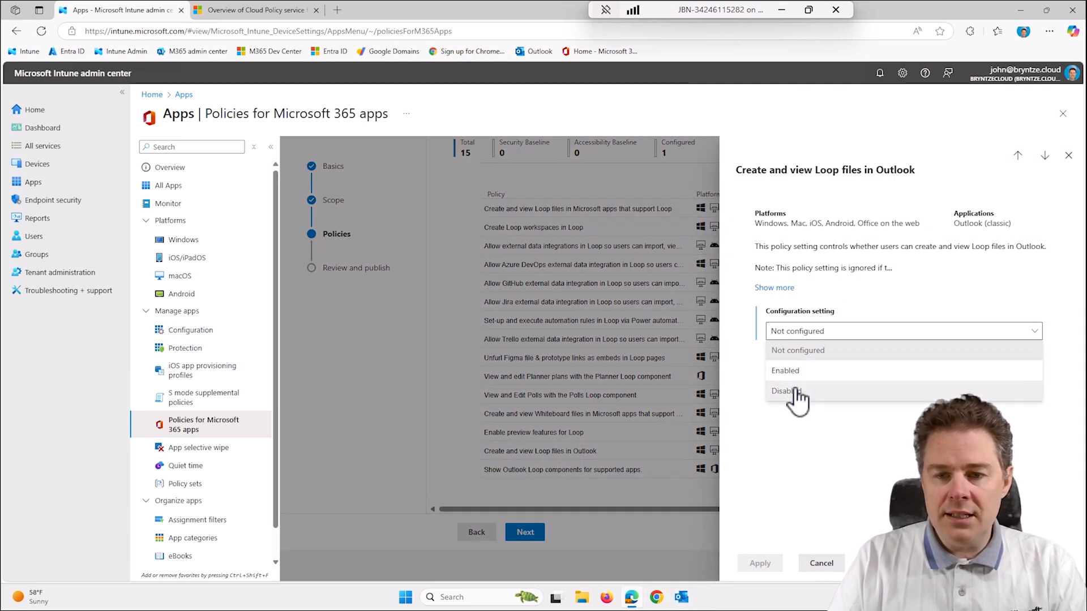
{"action": "left_click", "coordinate": [800, 399]}
{"action": "left_click", "coordinate": [776, 559]}
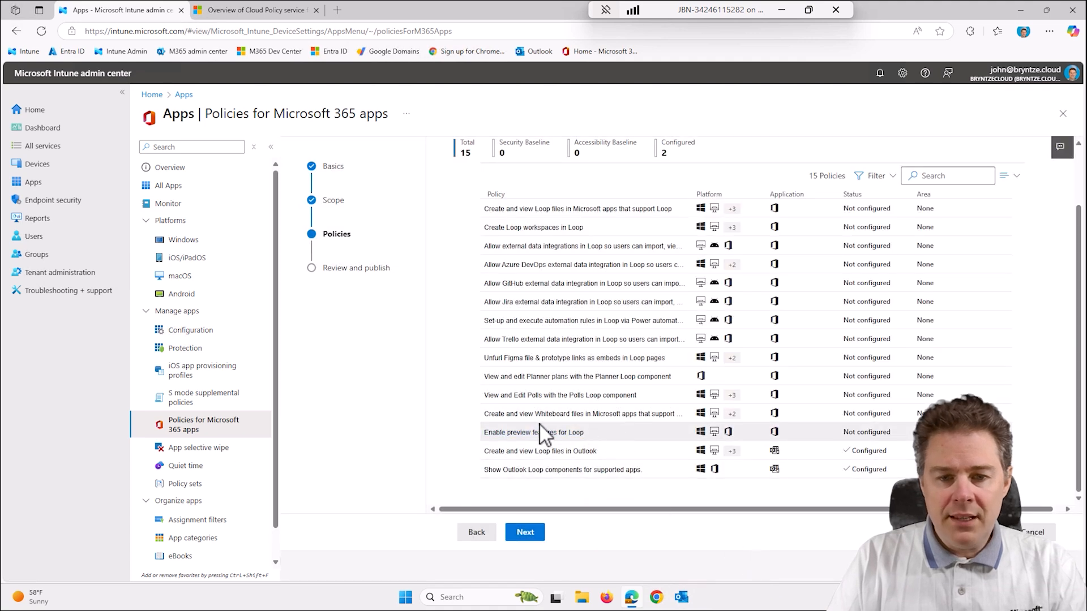
Set Enable preview features for Loop to Disabled and apply it.
{"action": "left_click", "coordinate": [523, 433]}
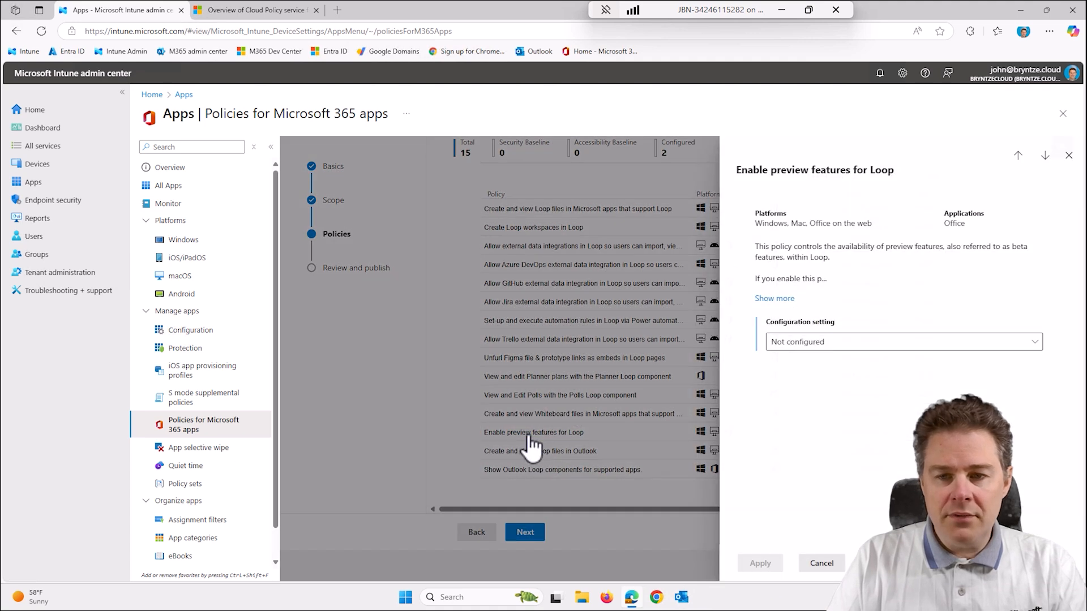
{"action": "left_click", "coordinate": [826, 341]}
{"action": "left_click", "coordinate": [804, 404]}
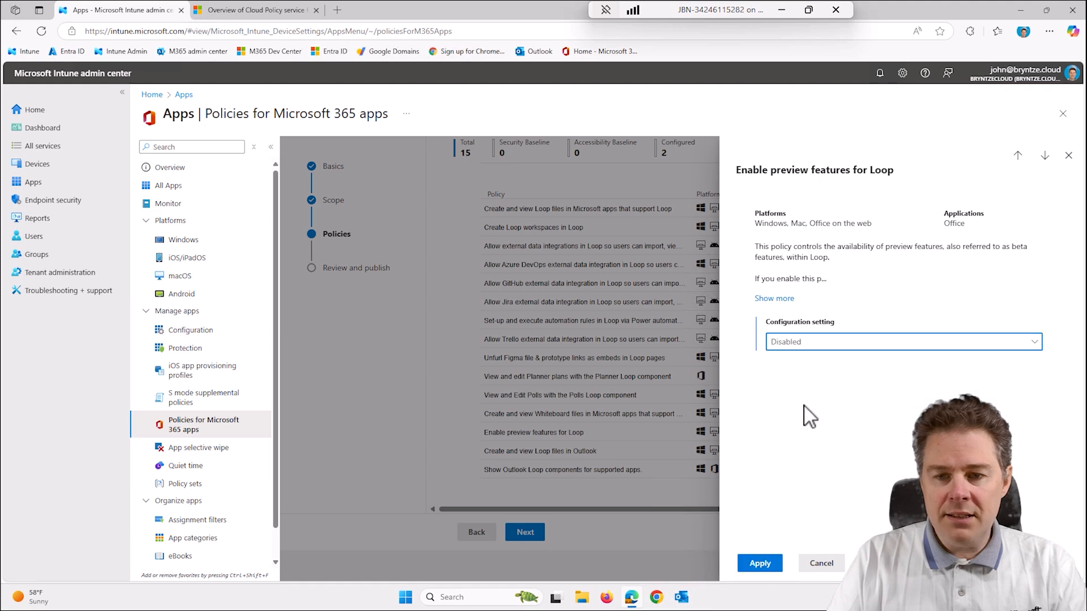
{"action": "left_click", "coordinate": [764, 564]}
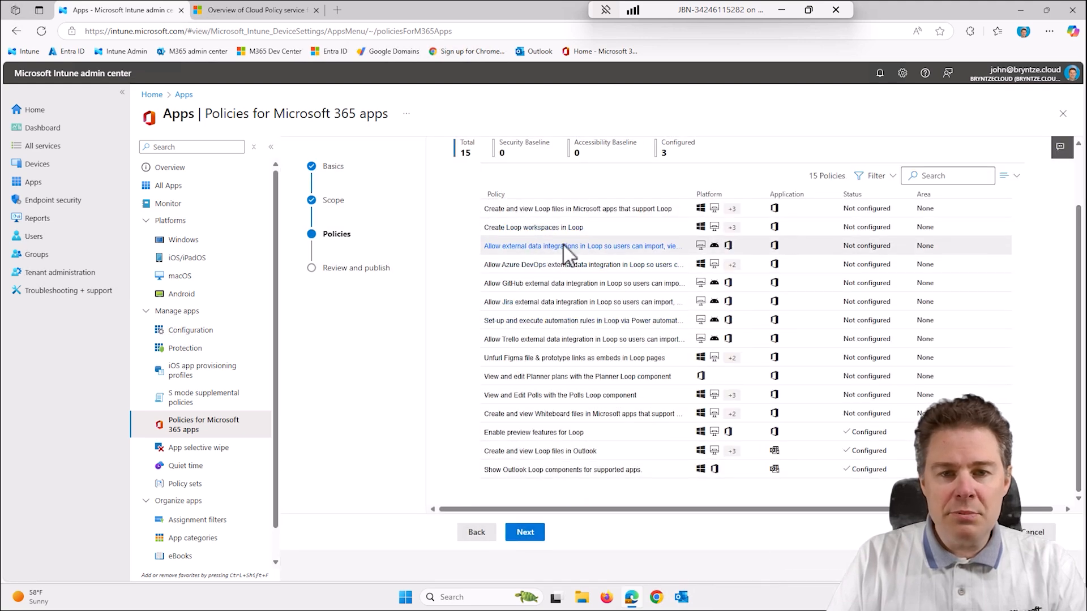
Set Create Loop workspaces in Loop to Disabled and apply it.
{"action": "scroll", "coordinate": [562, 250], "scroll_direction": "up", "scroll_amount": 1}
{"action": "left_click", "coordinate": [557, 284]}
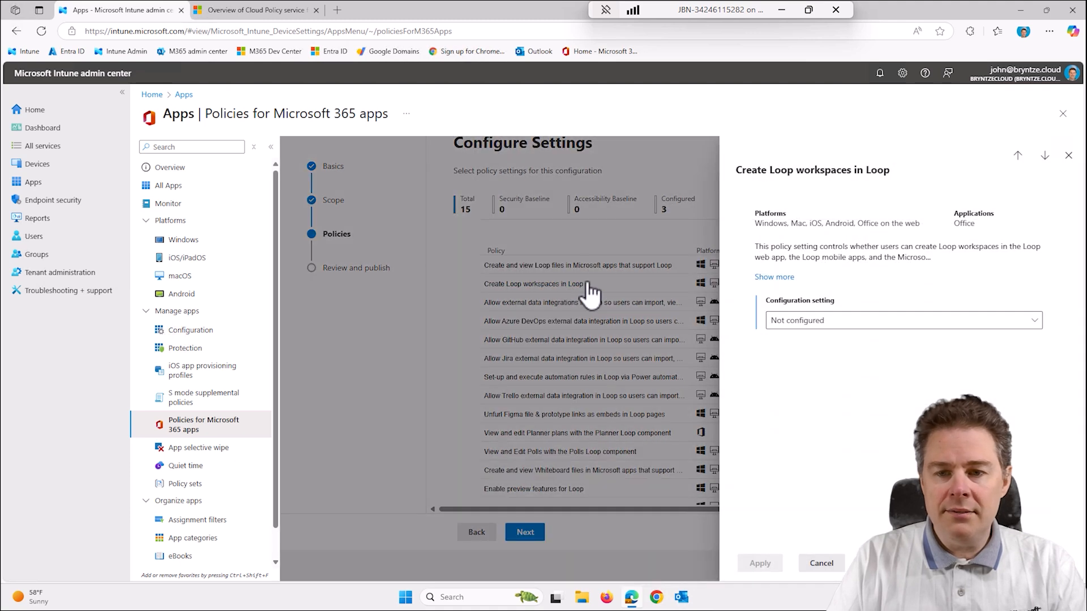
{"action": "left_click", "coordinate": [819, 322]}
{"action": "left_click", "coordinate": [807, 380]}
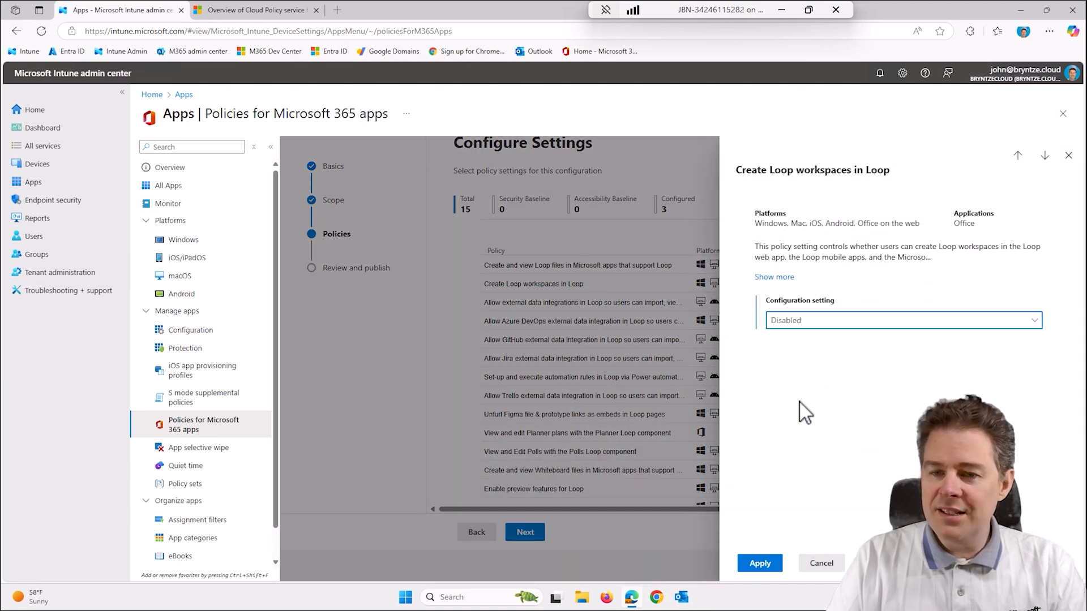
{"action": "left_click", "coordinate": [761, 565]}
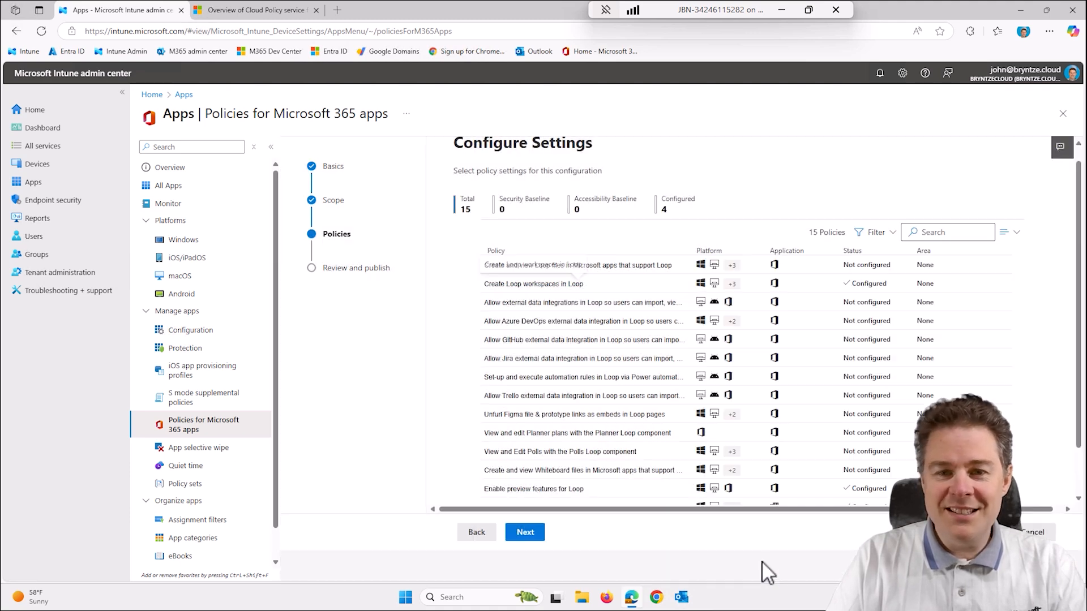
Set Create and view Loop files in Microsoft apps that support Loop to Disabled and apply it.
{"action": "left_click", "coordinate": [607, 280]}
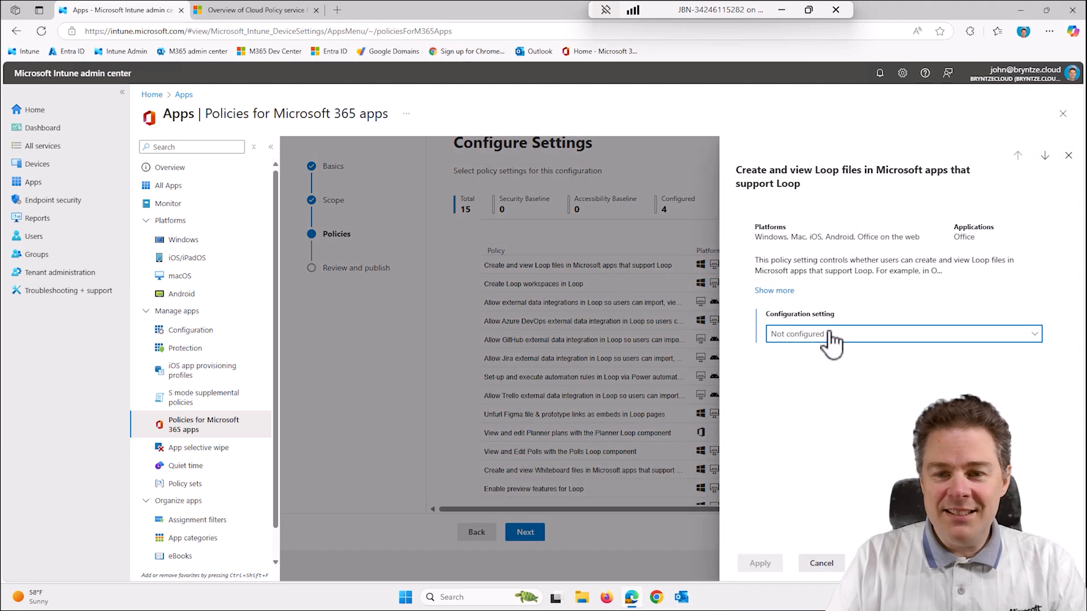
{"action": "left_click", "coordinate": [830, 335]}
{"action": "left_click", "coordinate": [821, 394]}
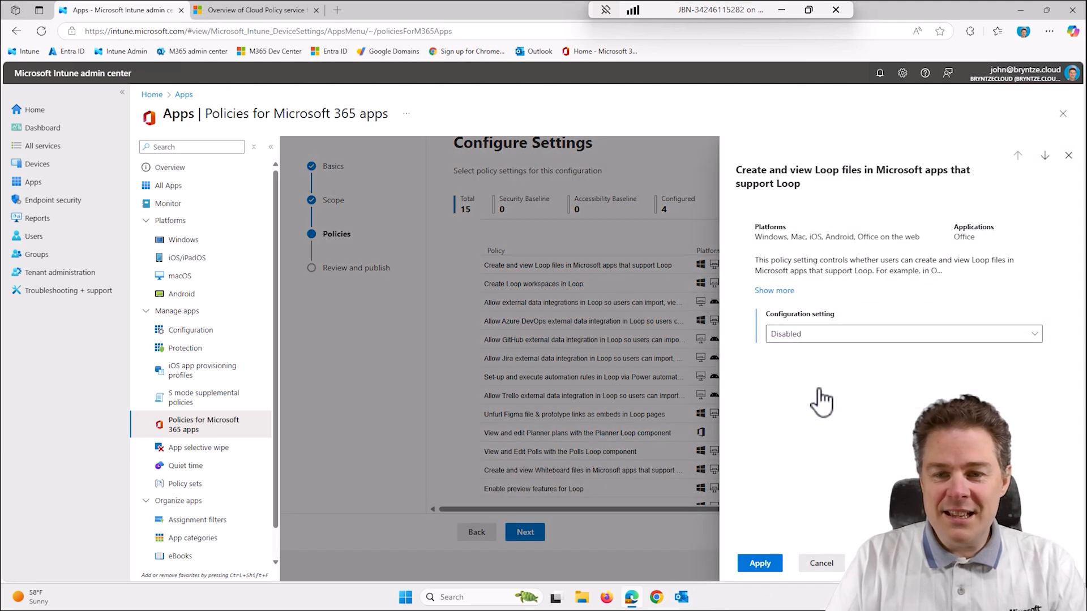
{"action": "left_click", "coordinate": [760, 563]}
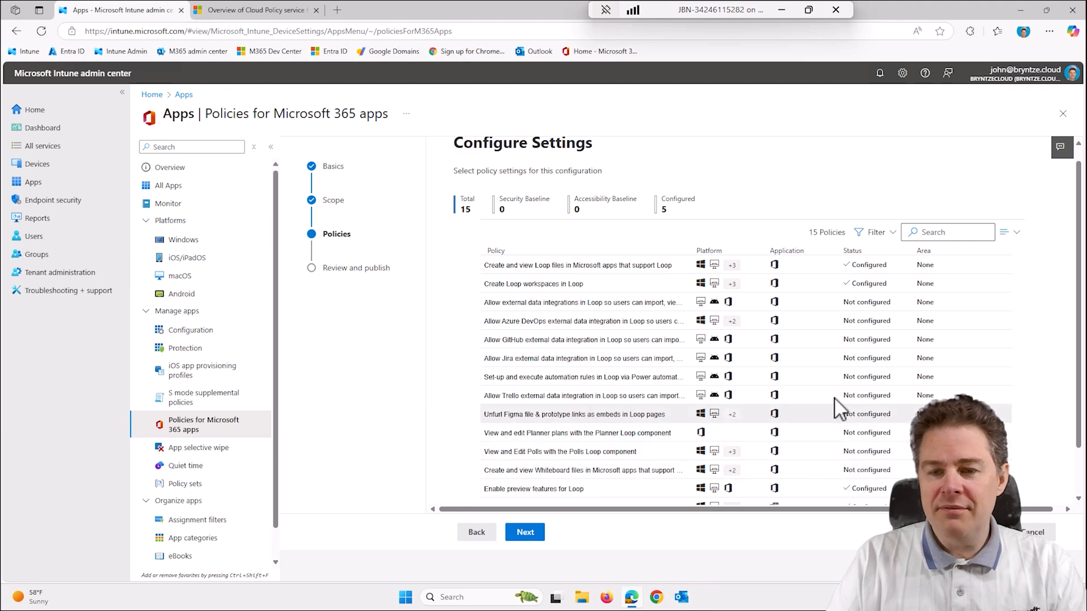
Check the list of Loop settings, create the Disable Loop policy configuration and return to the list of configurations.
{"action": "scroll", "coordinate": [708, 415], "scroll_direction": "down", "scroll_amount": 1}
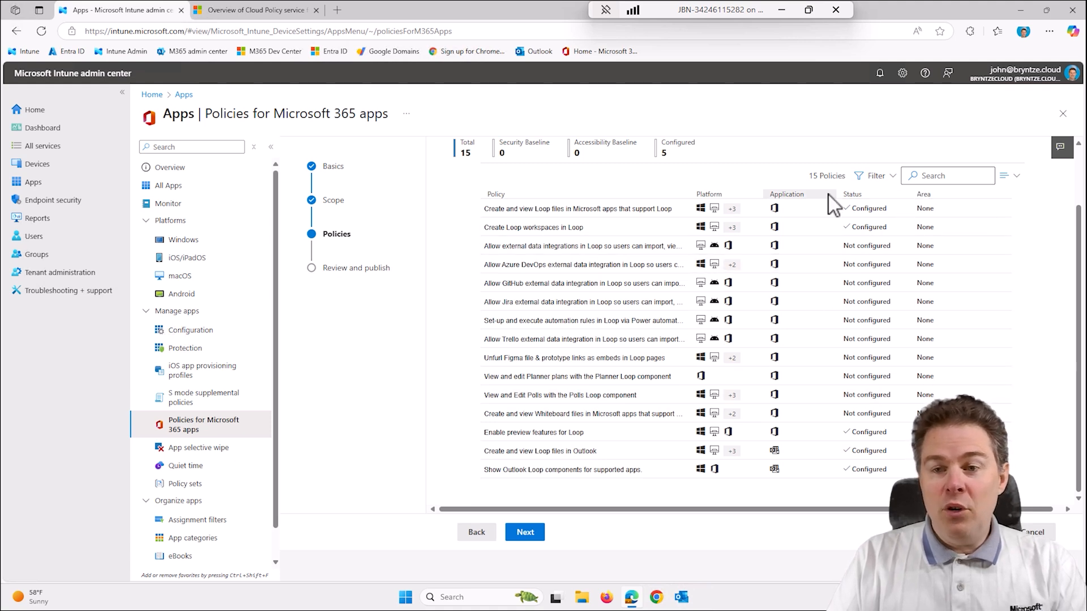
{"action": "scroll", "coordinate": [871, 255], "scroll_direction": "up", "scroll_amount": 2}
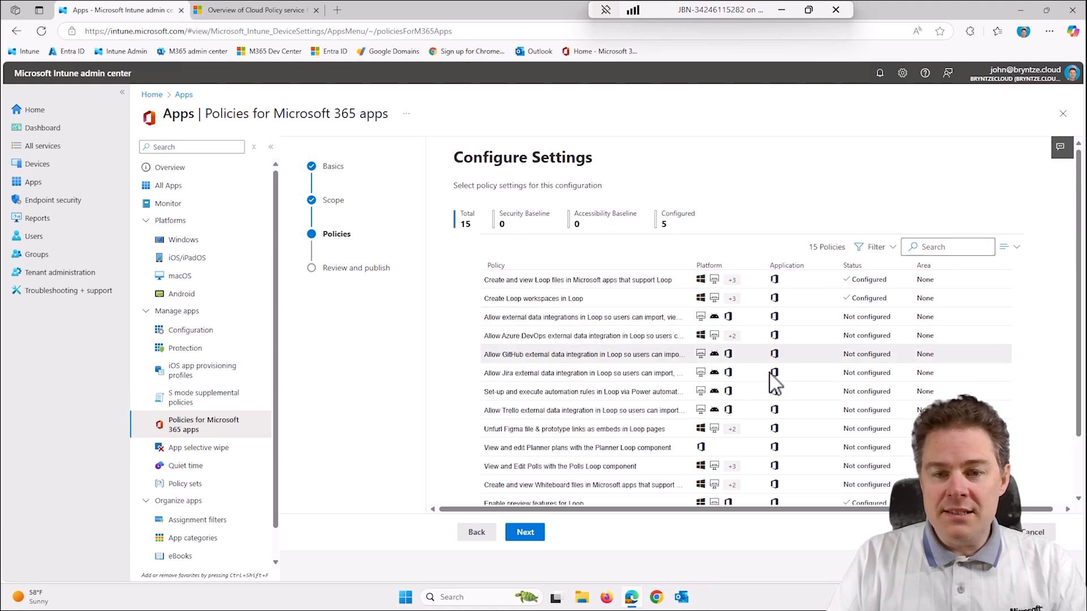
{"action": "scroll", "coordinate": [736, 402], "scroll_direction": "down", "scroll_amount": 2}
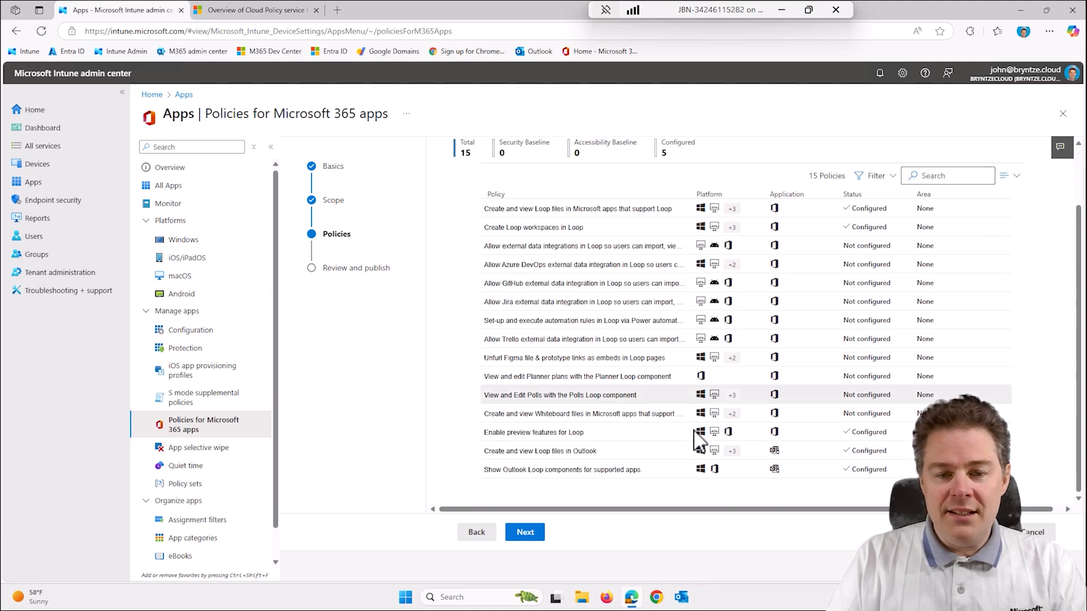
{"action": "left_click", "coordinate": [525, 533]}
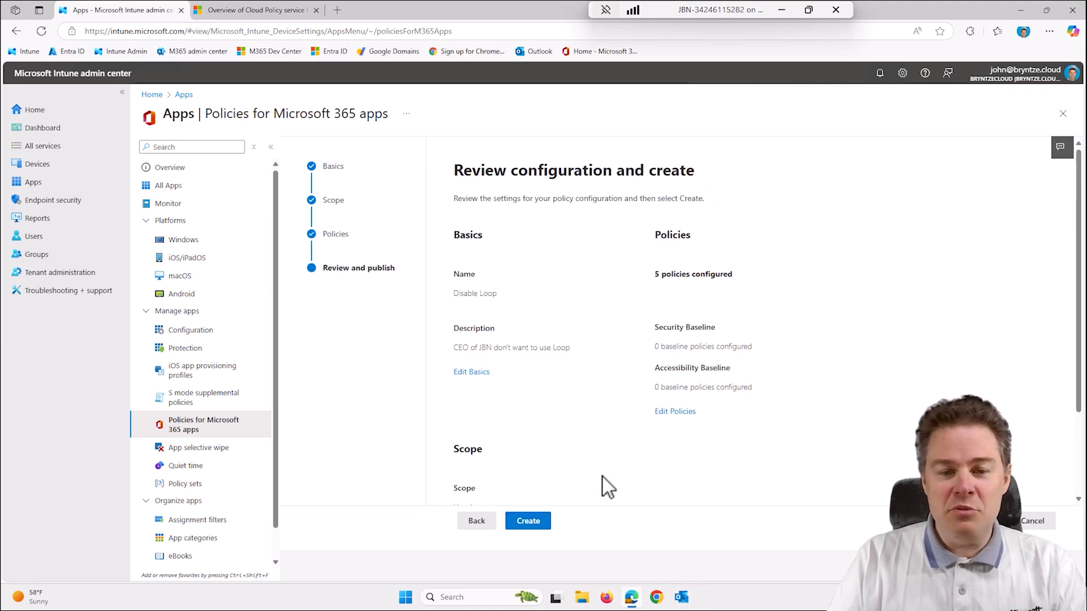
{"action": "left_click", "coordinate": [528, 521]}
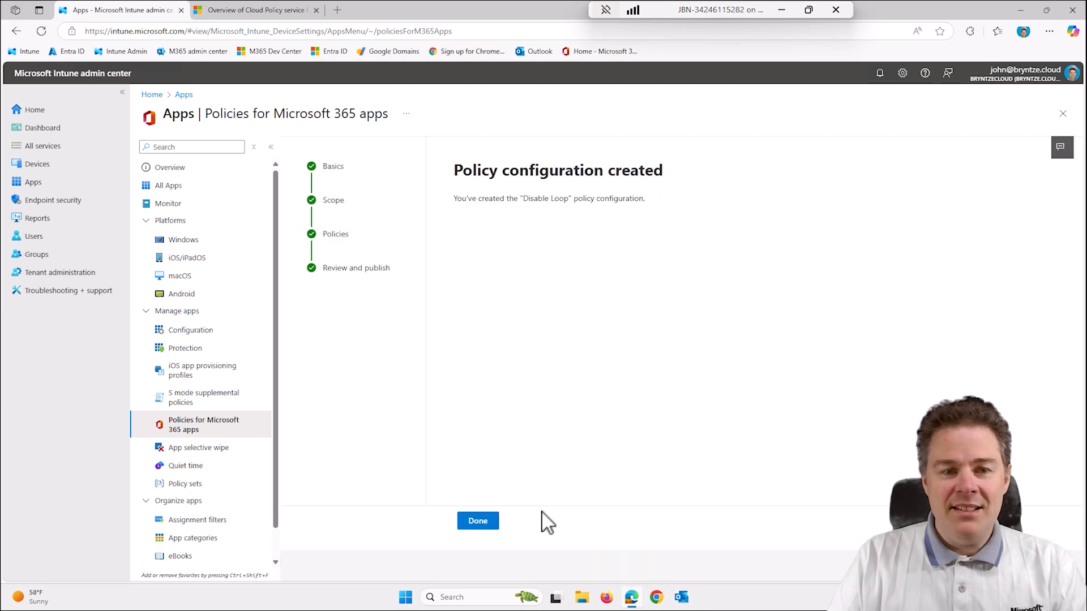
{"action": "left_click", "coordinate": [479, 521]}
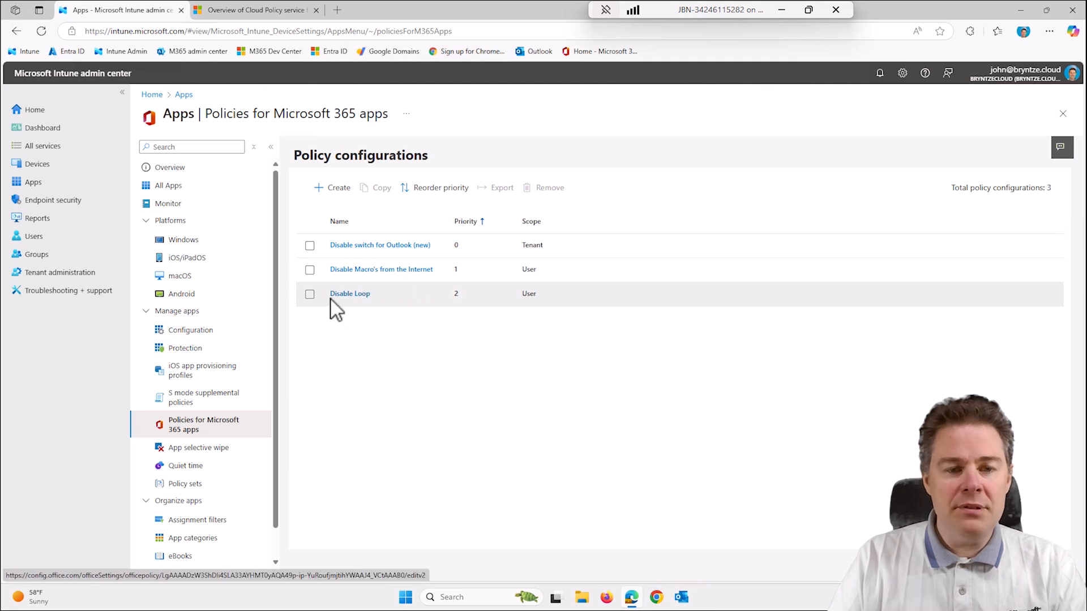
Examine the priority reordering options for the Disable Loop and Disable Macro's from the Internet configurations without saving a change.
{"action": "left_click", "coordinate": [310, 294]}
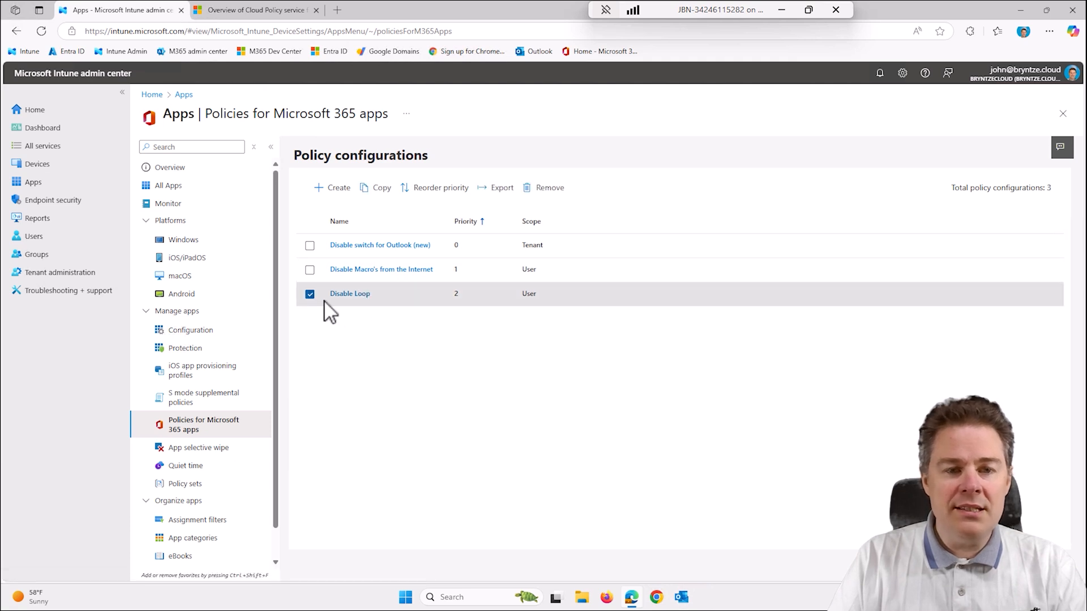
{"action": "left_click", "coordinate": [436, 192]}
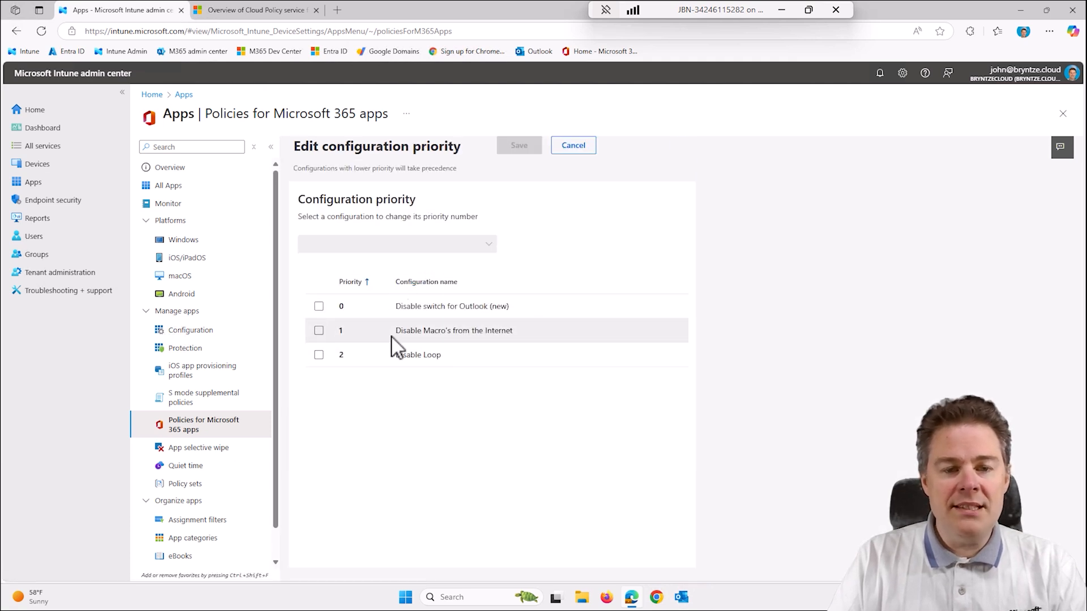
{"action": "left_click_drag", "start_coordinate": [397, 332], "coordinate": [387, 398]}
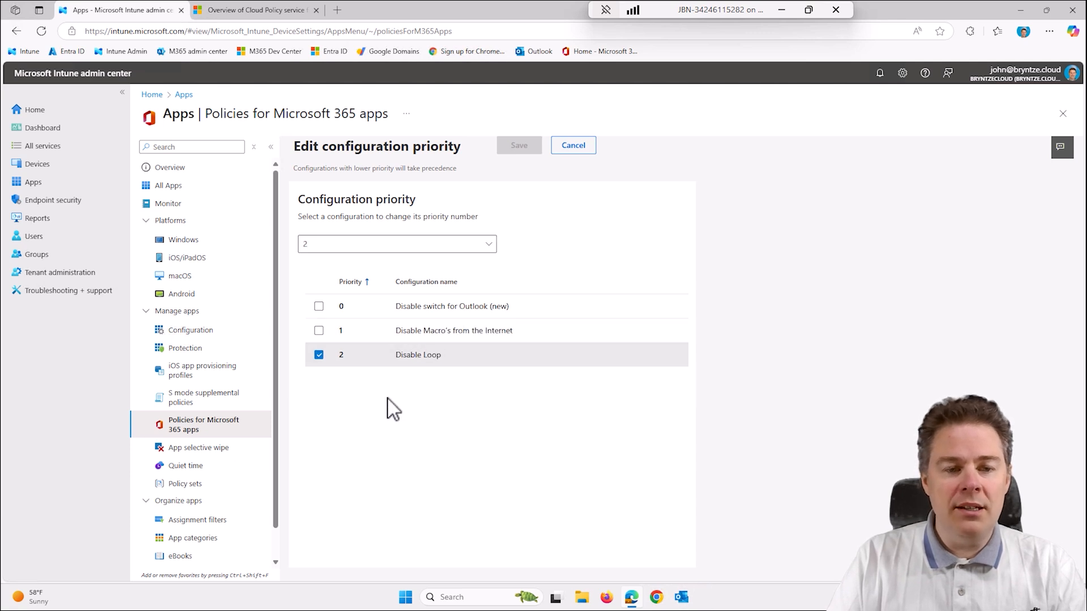
{"action": "left_click", "coordinate": [319, 334]}
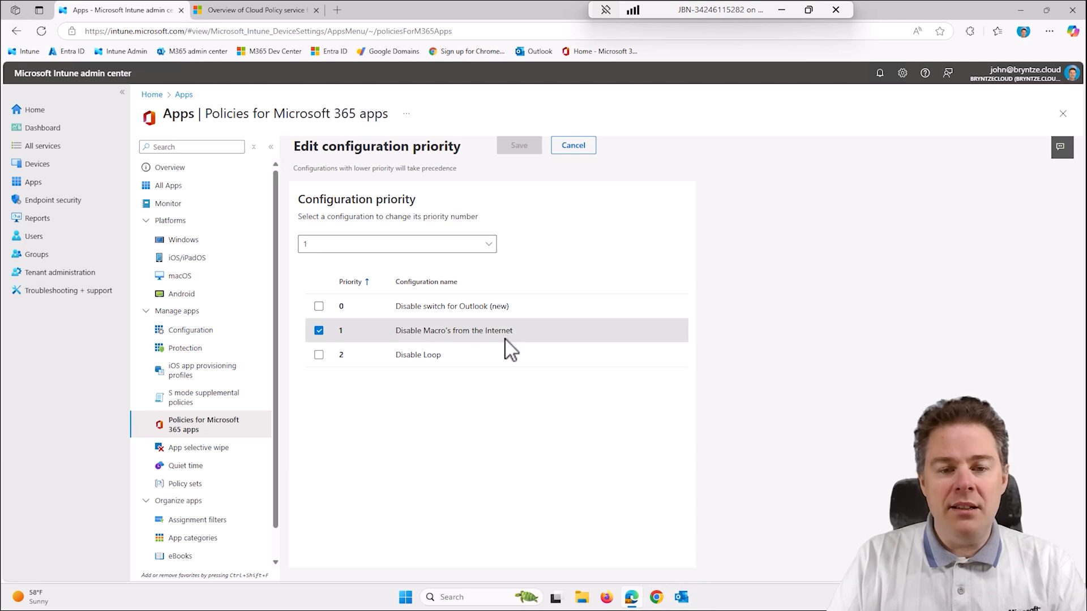
{"action": "left_click", "coordinate": [420, 351]}
{"action": "left_click_drag", "start_coordinate": [446, 358], "coordinate": [417, 357]}
{"action": "left_click", "coordinate": [434, 331]}
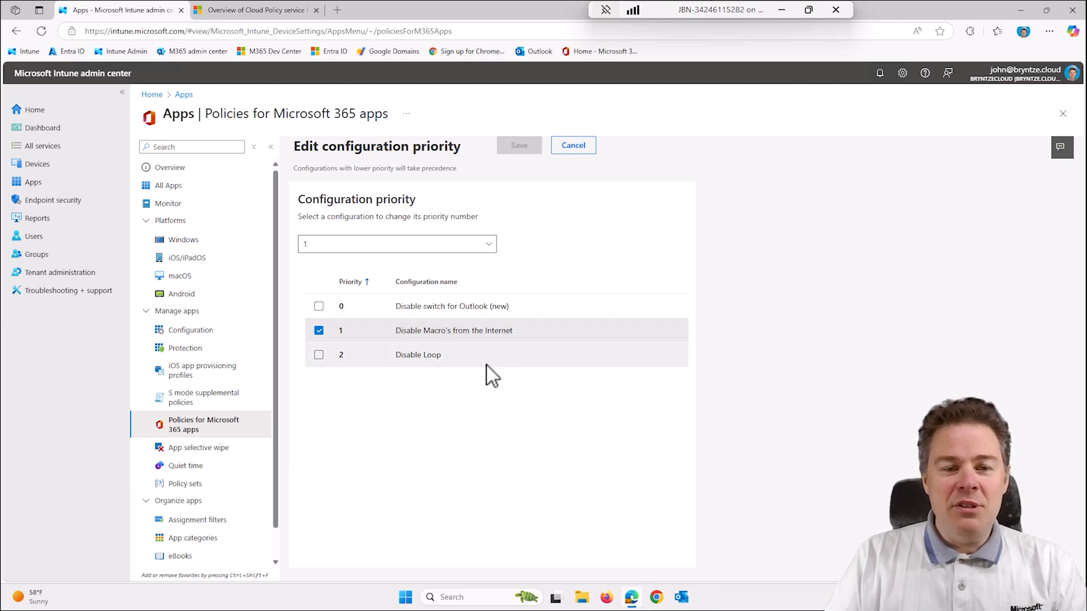
{"action": "left_click", "coordinate": [318, 331]}
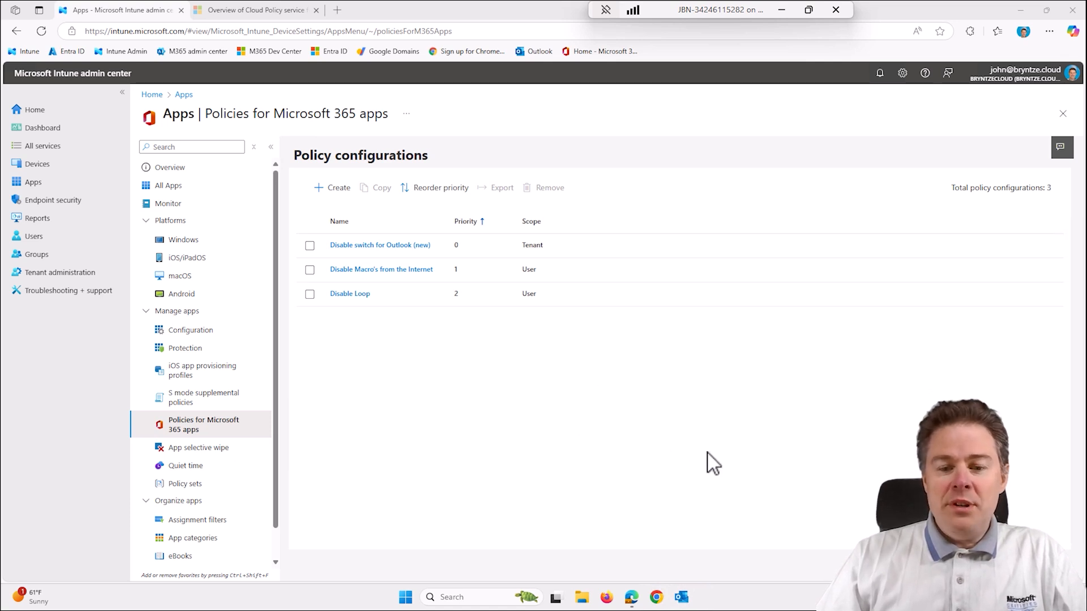
Switch to Outlook and examine its main window for the effect of the new policies.
{"action": "left_click", "coordinate": [682, 597]}
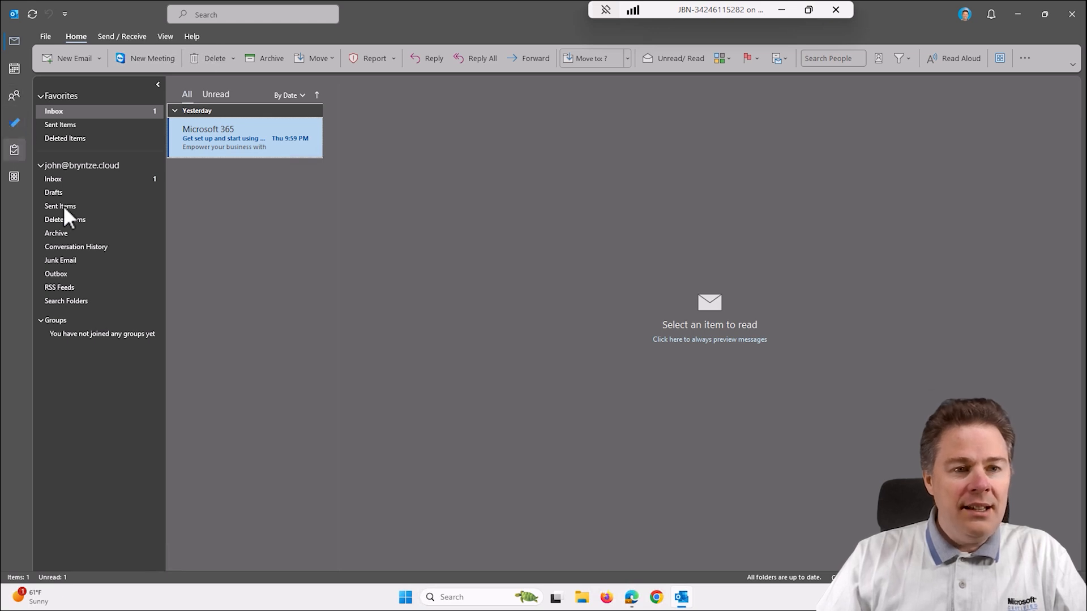
{"action": "left_click", "coordinate": [102, 206]}
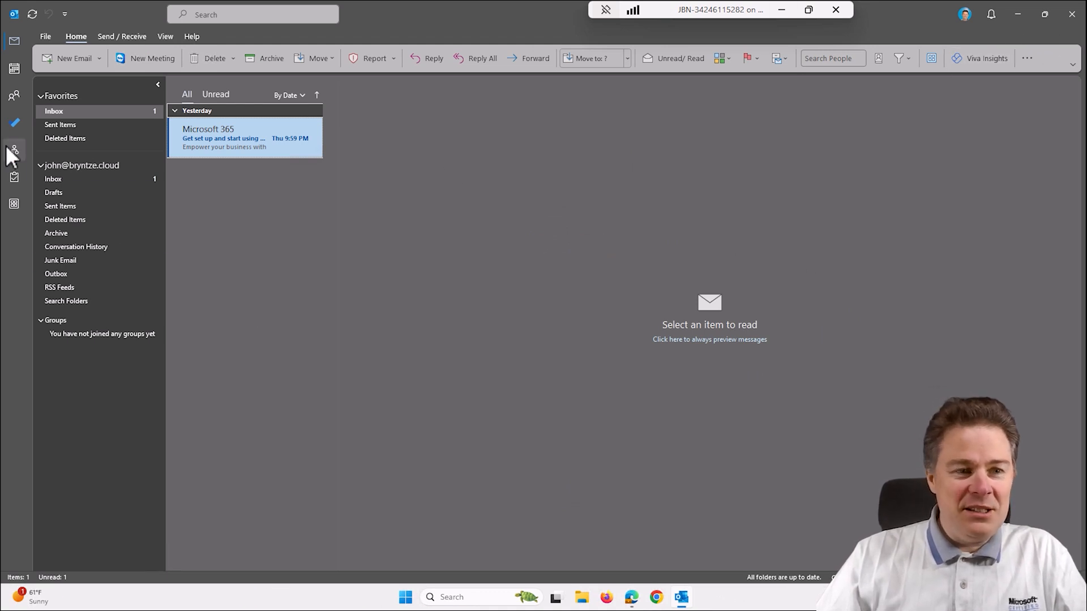
Search Windows for "reg", launch Registry Editor and allow it to make changes to the device.
{"action": "left_click", "coordinate": [405, 599]}
{"action": "type", "text": "reg"}
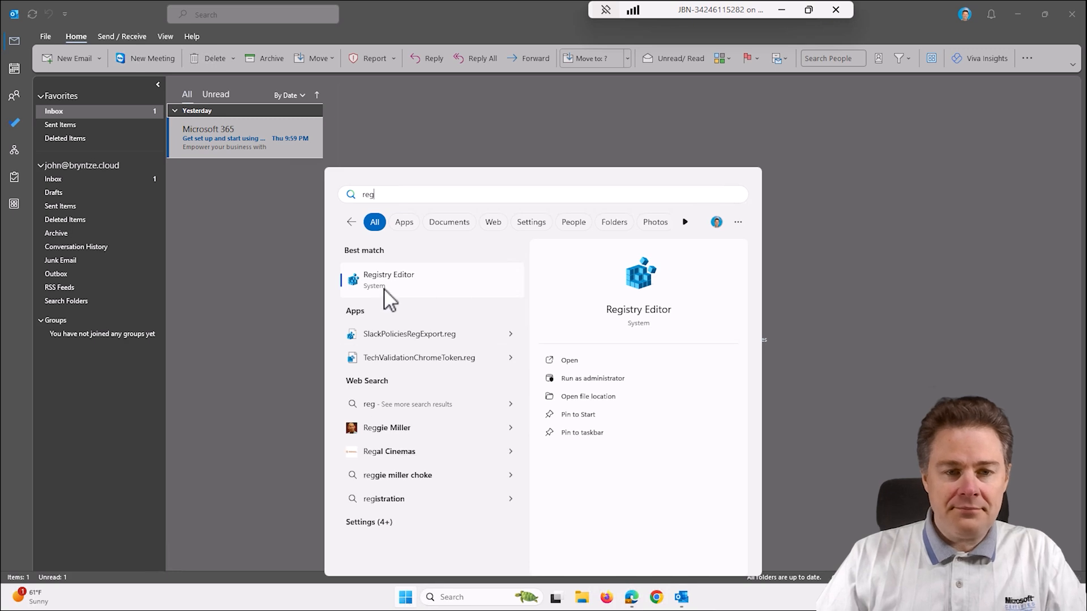
{"action": "left_click", "coordinate": [354, 280]}
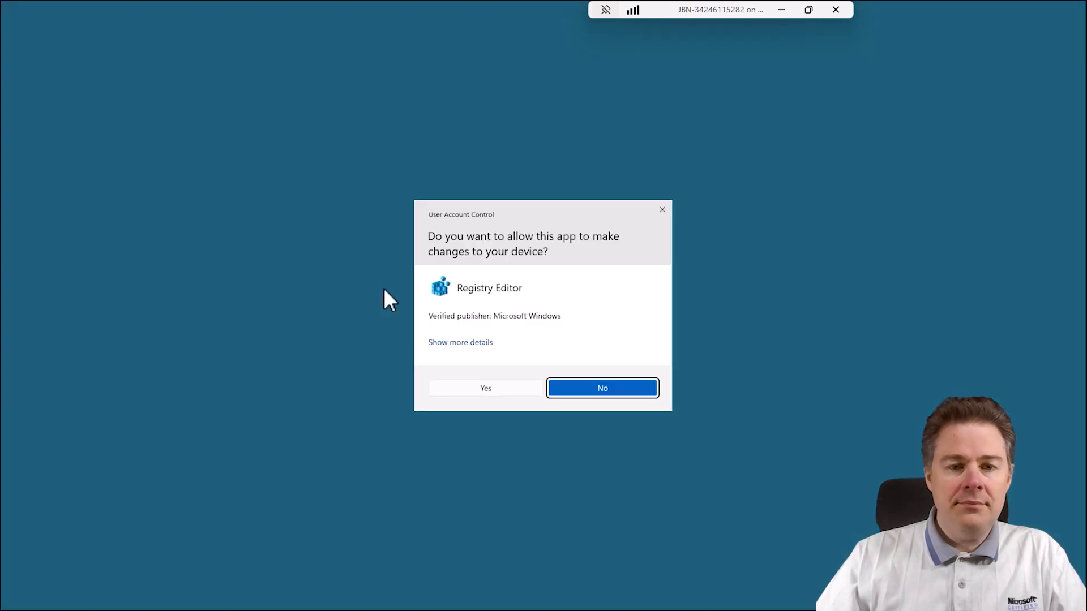
{"action": "left_click", "coordinate": [485, 388]}
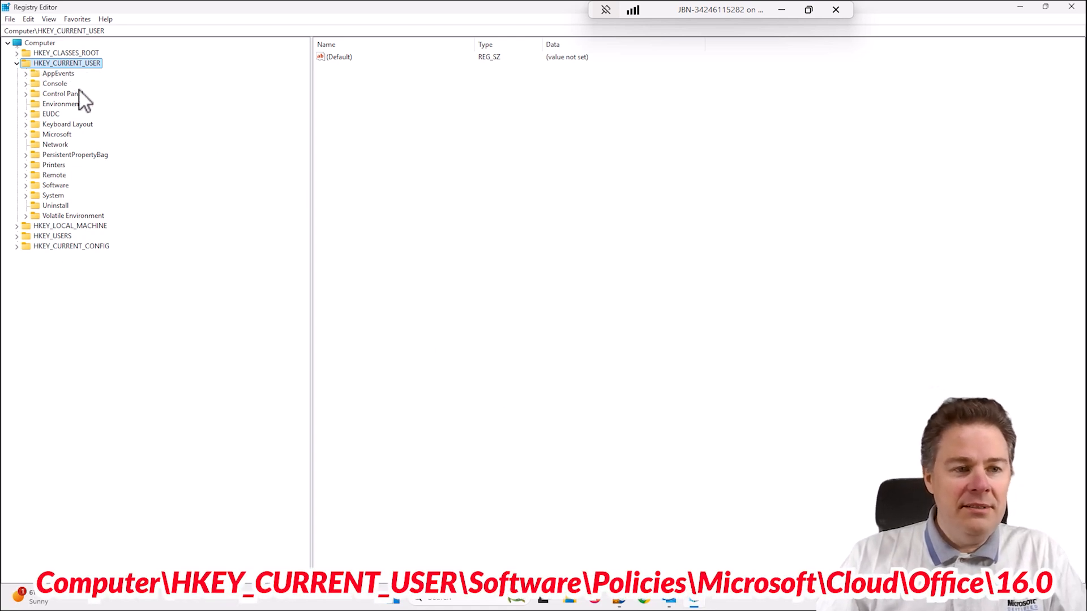
Expand the registry path HKEY_CURRENT_USER\Software\Policies\Microsoft.
{"action": "left_click", "coordinate": [26, 185]}
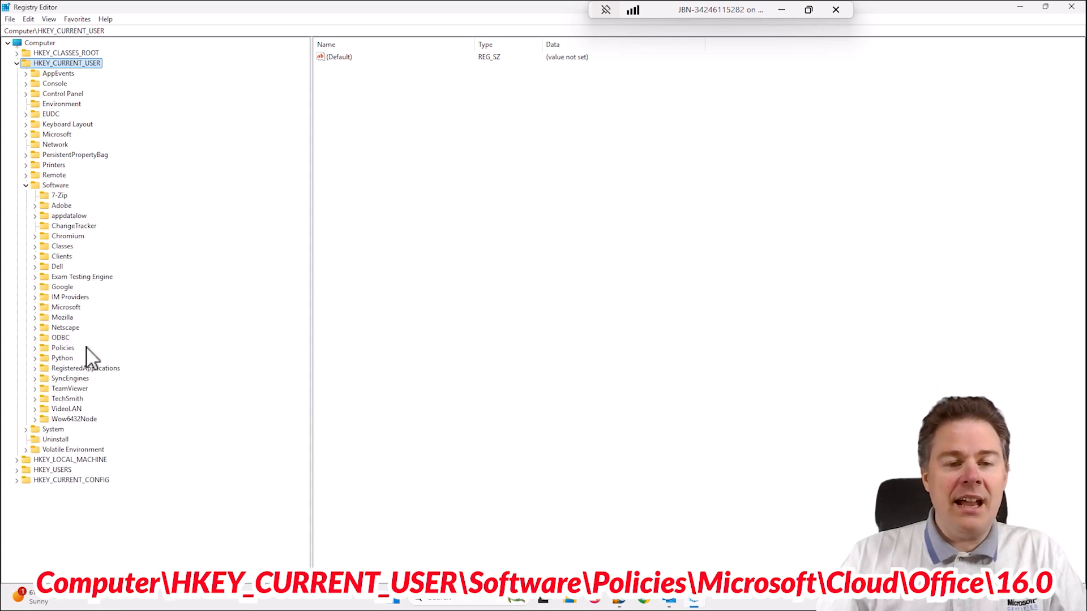
{"action": "left_click", "coordinate": [34, 348]}
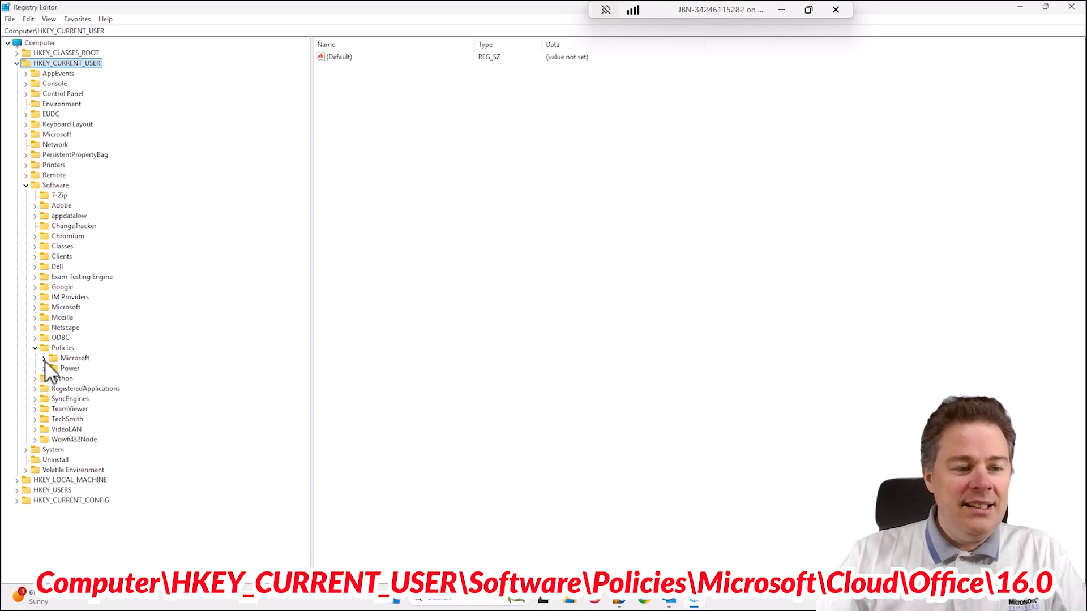
{"action": "left_click", "coordinate": [44, 359]}
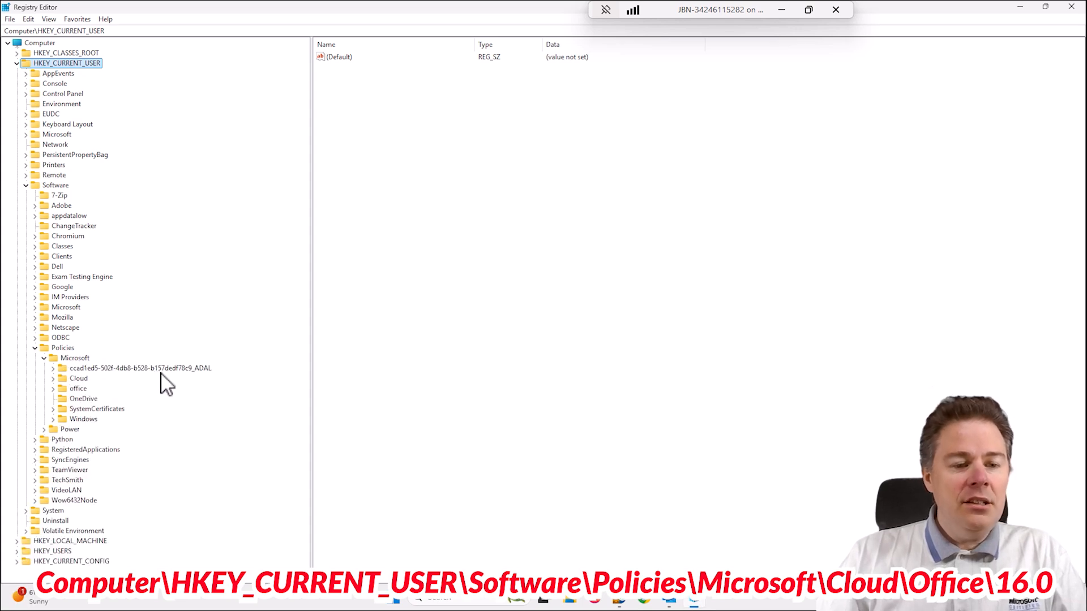
Examine the subkeys of the key ending in _ADAL and of the Cloud key, leaving only Cloud expanded.
{"action": "left_click", "coordinate": [75, 371]}
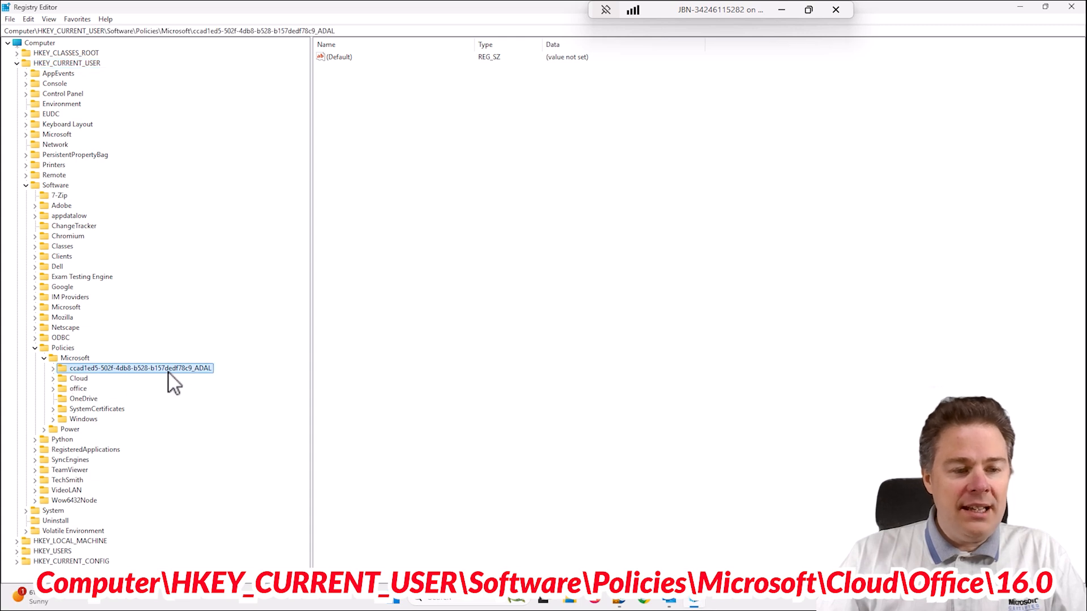
{"action": "left_click", "coordinate": [79, 379]}
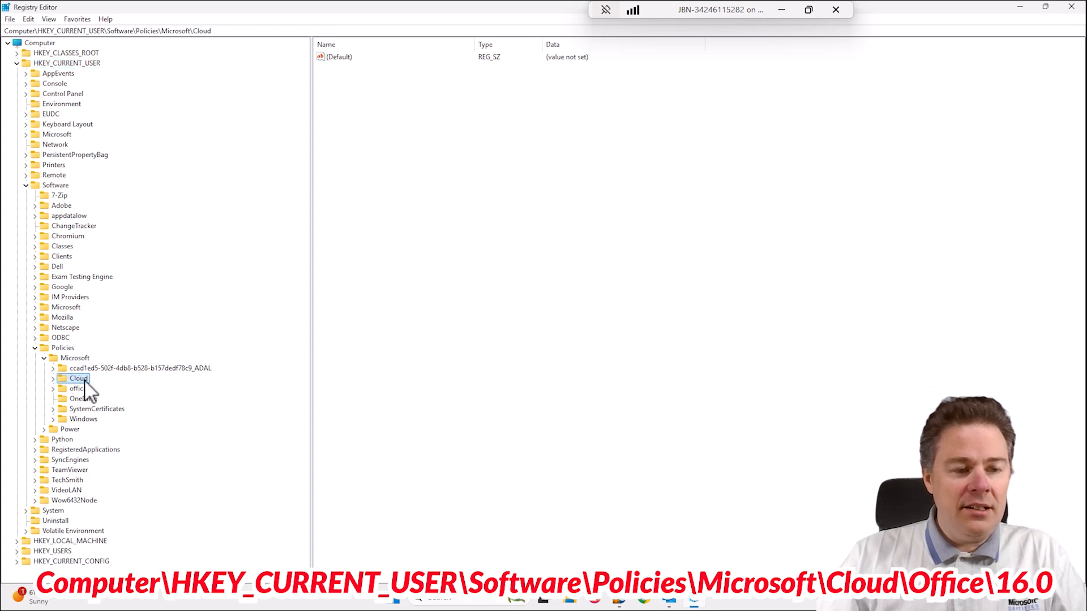
{"action": "left_click", "coordinate": [53, 378]}
{"action": "left_click", "coordinate": [53, 369]}
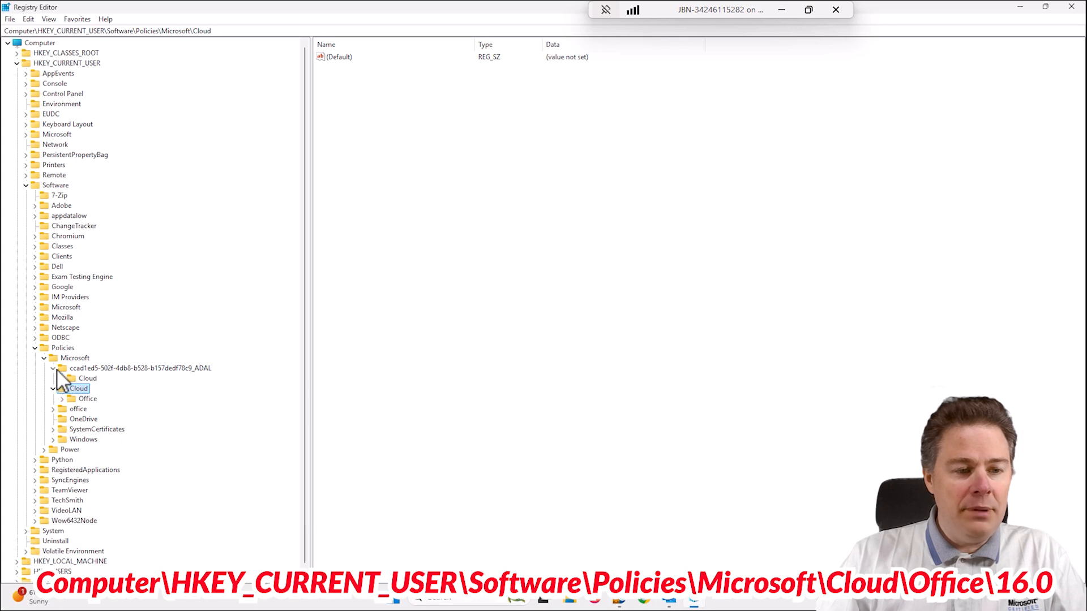
{"action": "left_click", "coordinate": [88, 380]}
{"action": "left_click", "coordinate": [78, 387]}
{"action": "left_click", "coordinate": [79, 379]}
{"action": "left_click", "coordinate": [53, 369]}
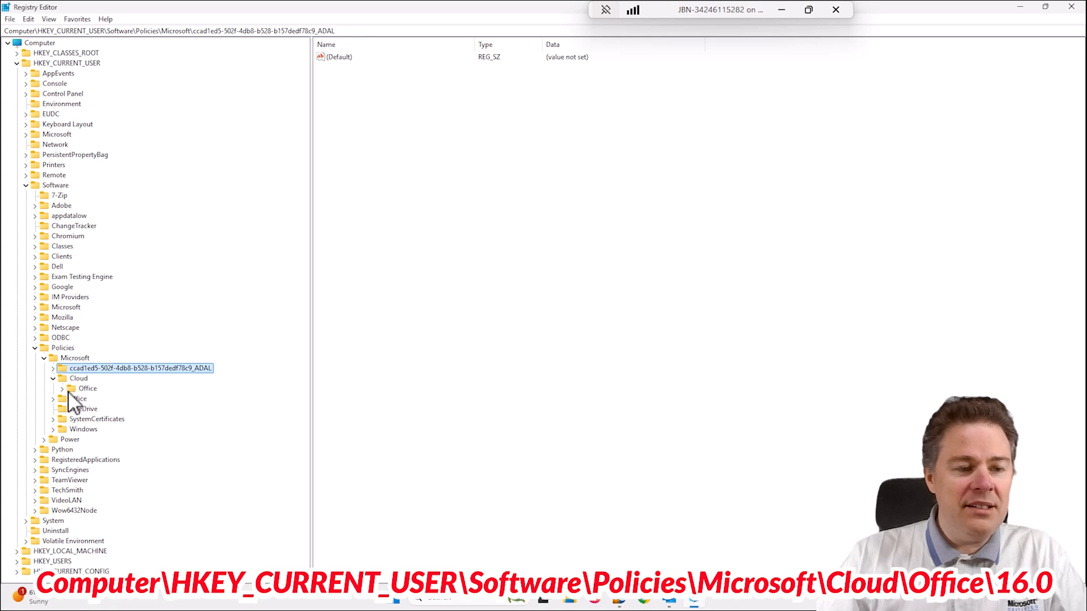
Expand the Office\16.0 key under Cloud to show its application policy keys.
{"action": "left_click", "coordinate": [62, 389]}
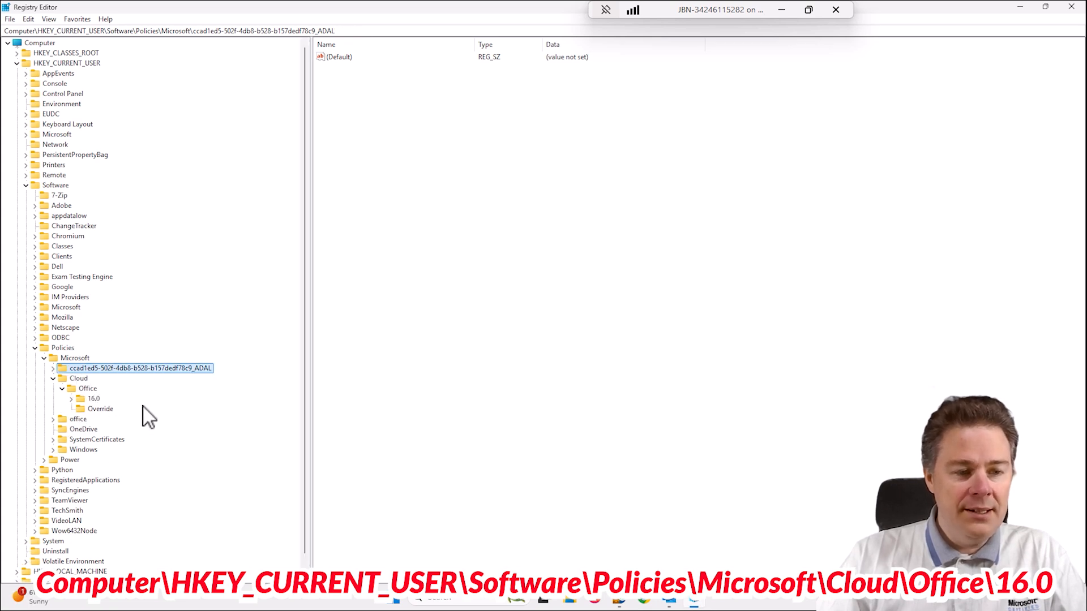
{"action": "left_click", "coordinate": [71, 399]}
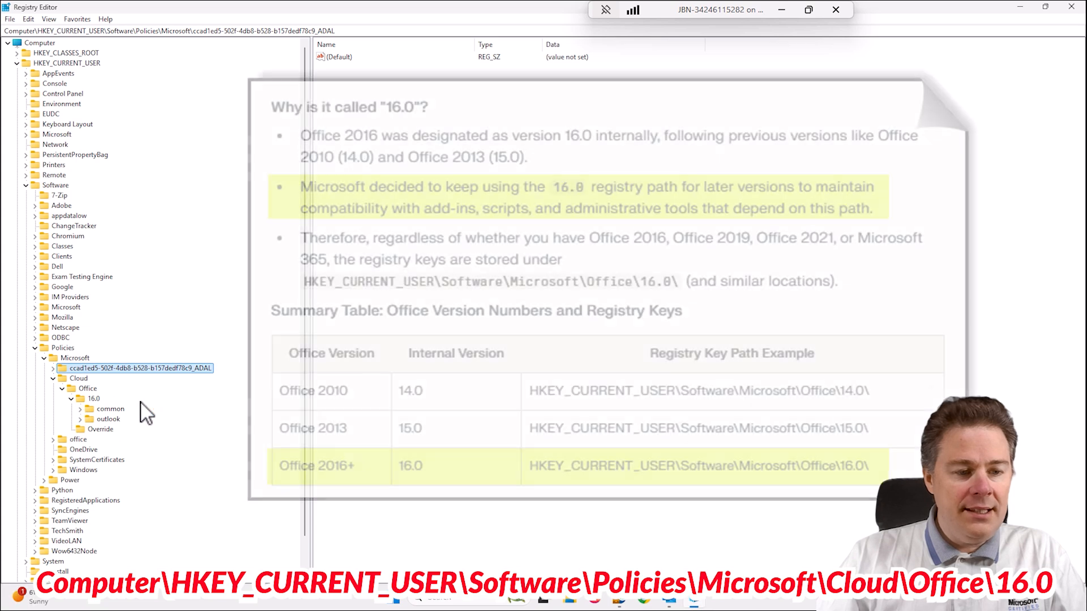
Expand the common key under 16.0 and examine the policy values stored in its loop subkey.
{"action": "left_click", "coordinate": [81, 409]}
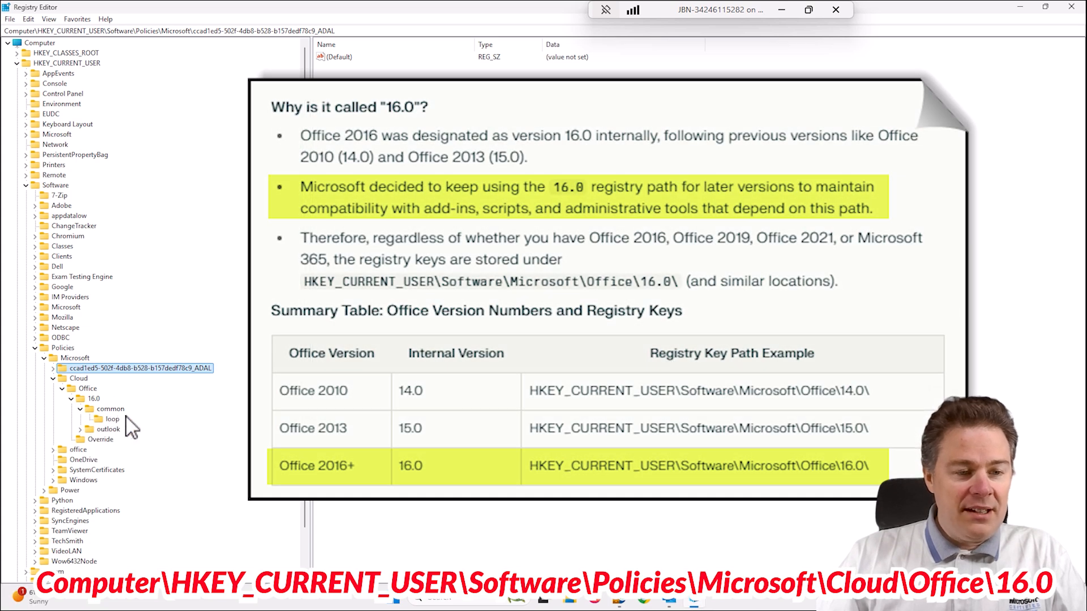
{"action": "left_click", "coordinate": [112, 419]}
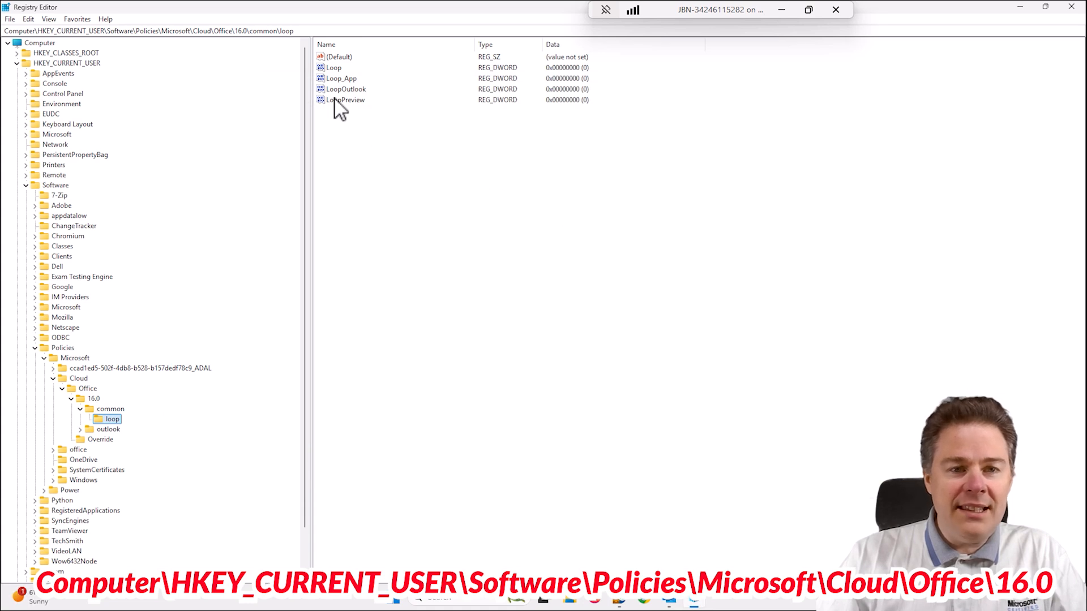
{"action": "left_click", "coordinate": [333, 67]}
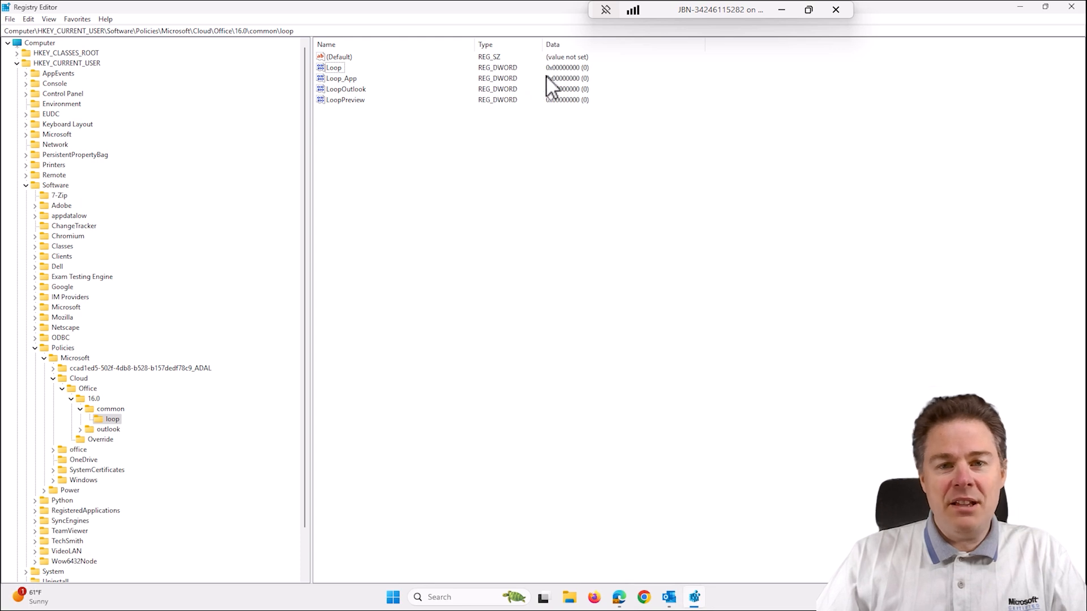
{"action": "left_click", "coordinate": [359, 90]}
{"action": "left_click", "coordinate": [352, 101]}
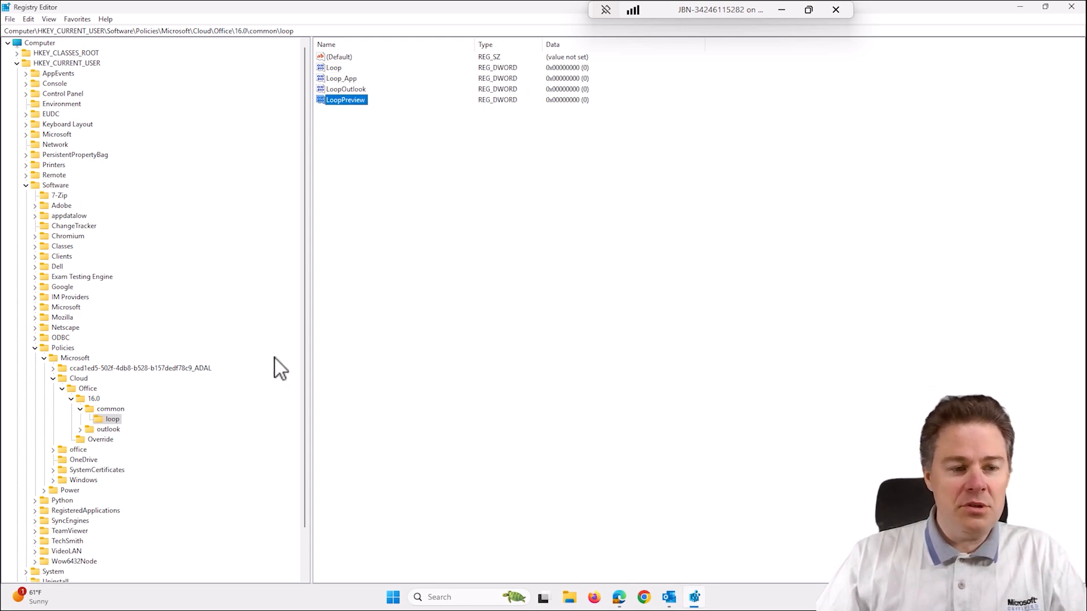
Expand outlook\options under the 16.0 key and display the values of its general subkey.
{"action": "left_click", "coordinate": [111, 410]}
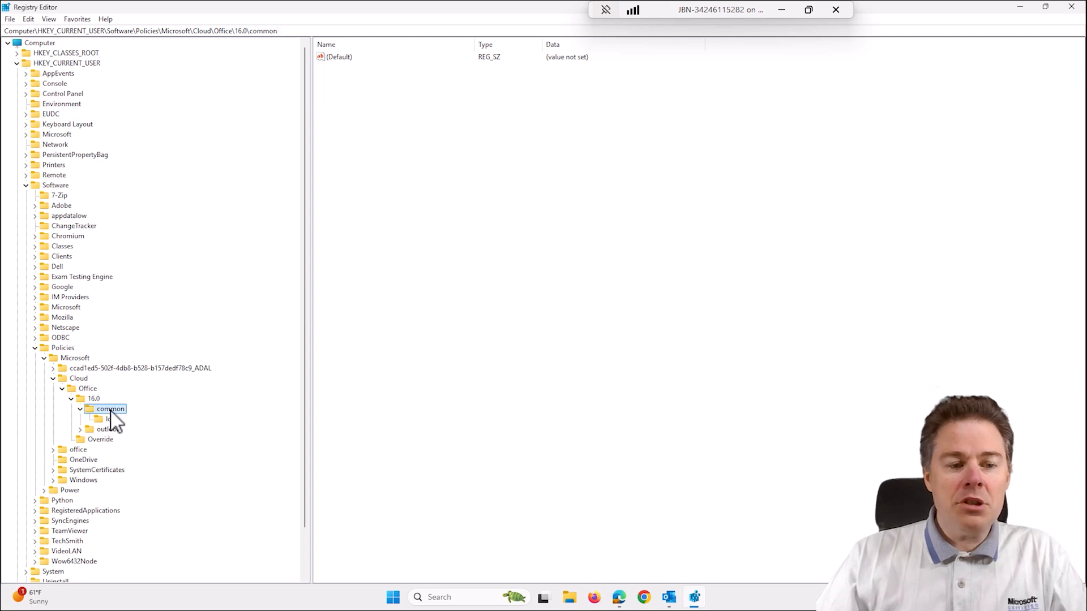
{"action": "left_click", "coordinate": [80, 429]}
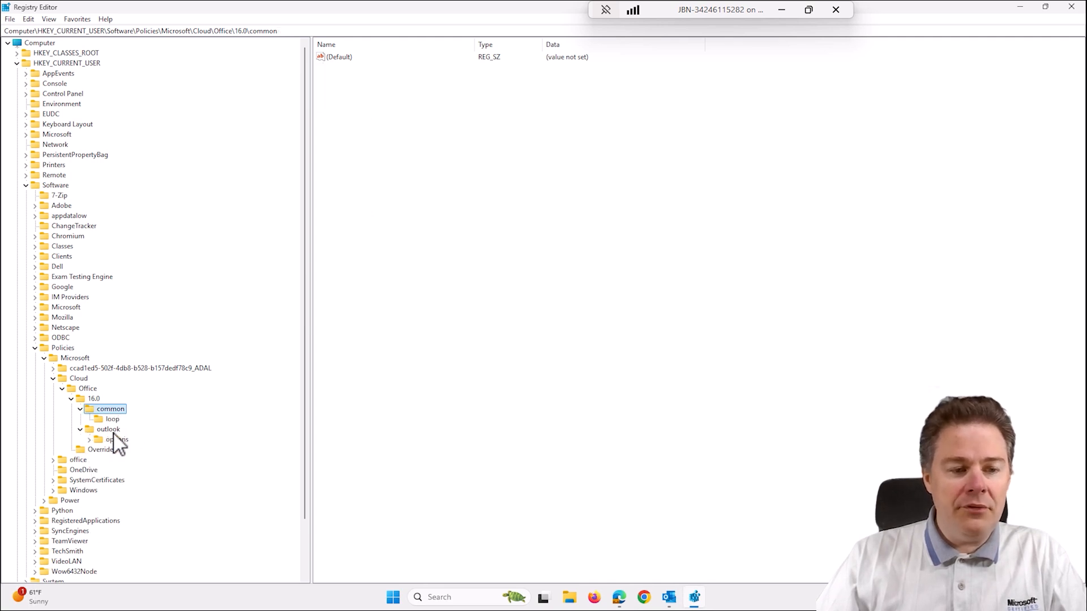
{"action": "left_click", "coordinate": [90, 439]}
{"action": "left_click", "coordinate": [112, 440]}
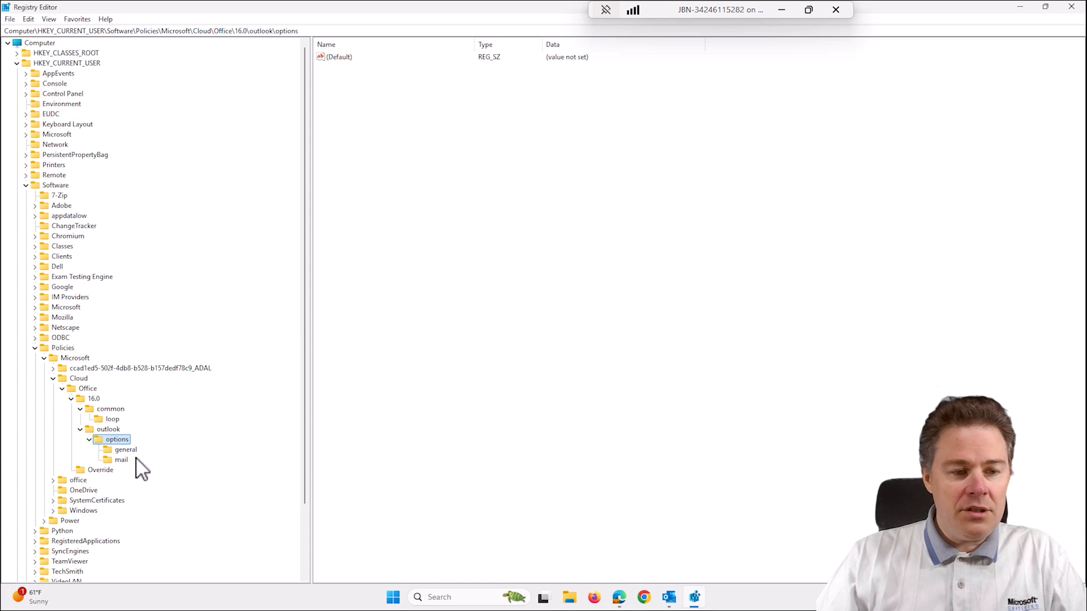
{"action": "left_click", "coordinate": [126, 450]}
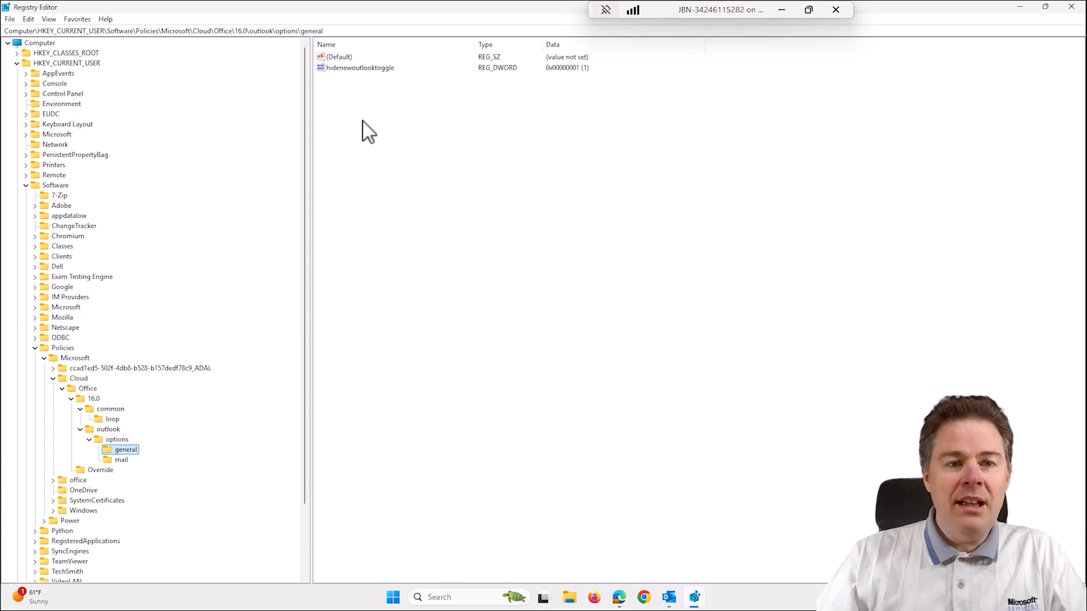
Select the hidenewoutlooktoggle value, then open Outlook to check its header for the new Outlook toggle and close it.
{"action": "left_click", "coordinate": [363, 70]}
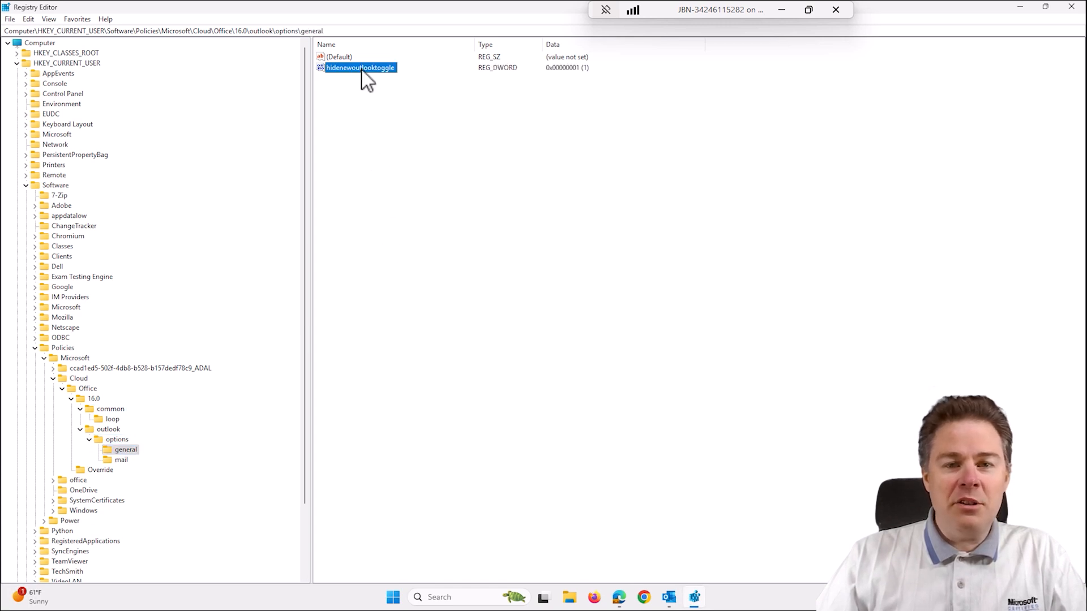
{"action": "left_click", "coordinate": [666, 602]}
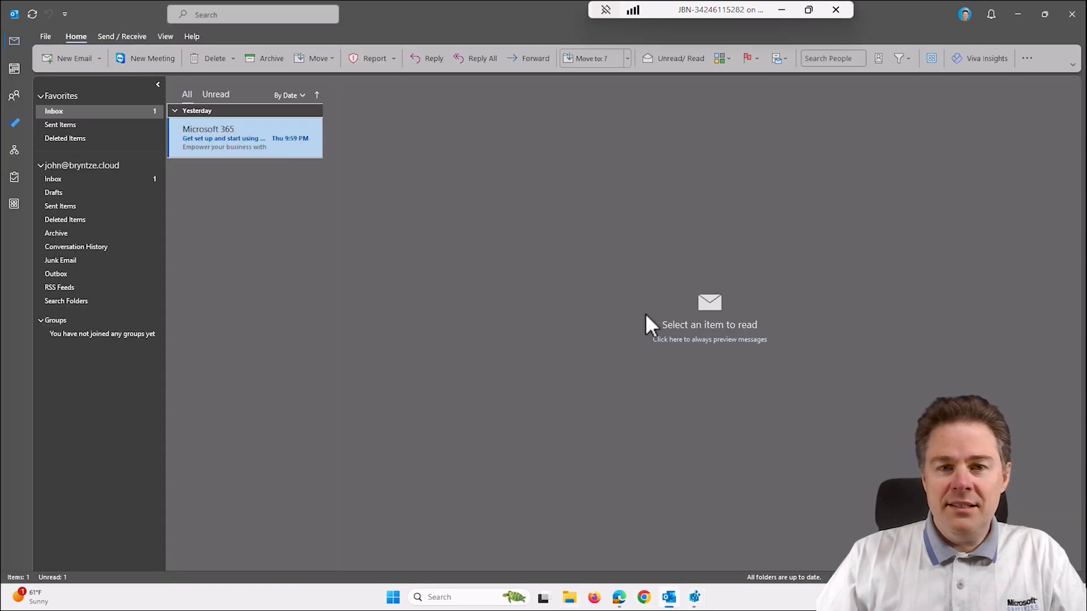
{"action": "left_click", "coordinate": [1073, 15]}
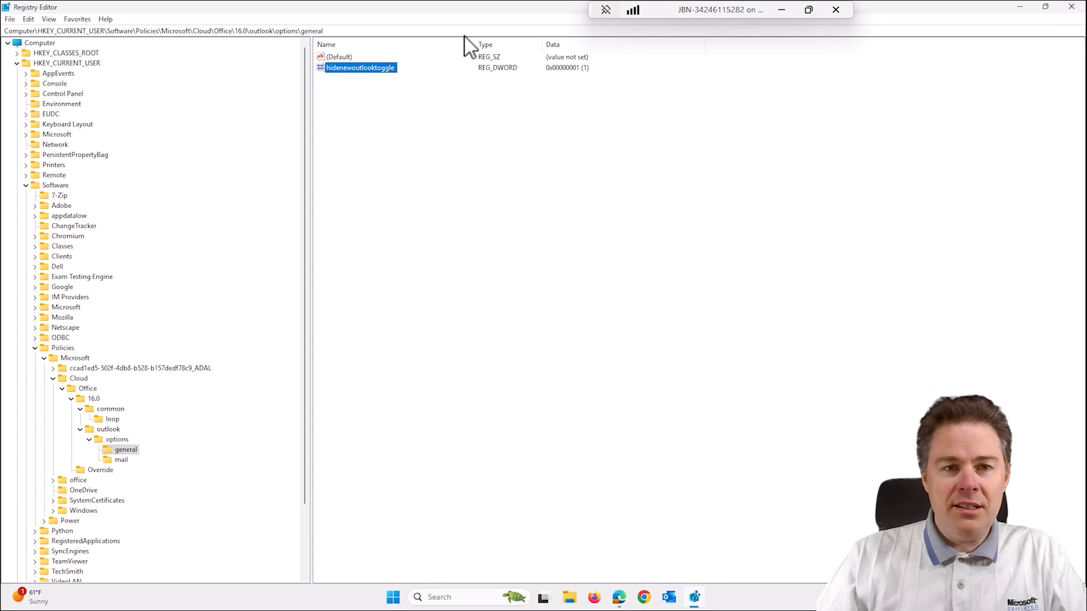
Set hidenewoutlooktoggle to 0, then open Outlook to check for the new Outlook toggle and close it.
{"action": "double_click", "coordinate": [388, 69]}
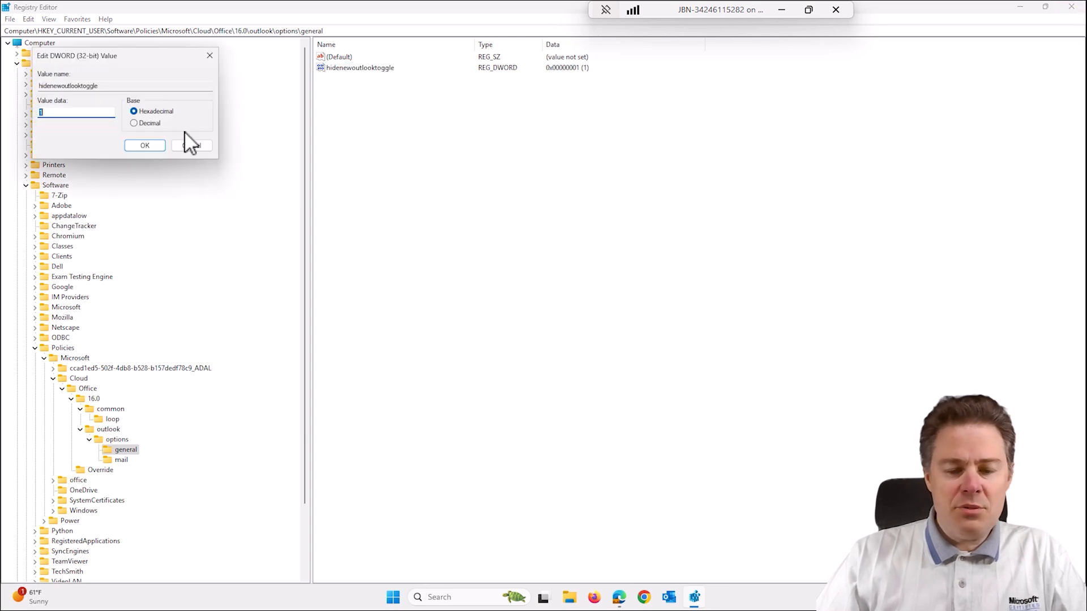
{"action": "type", "text": "0"}
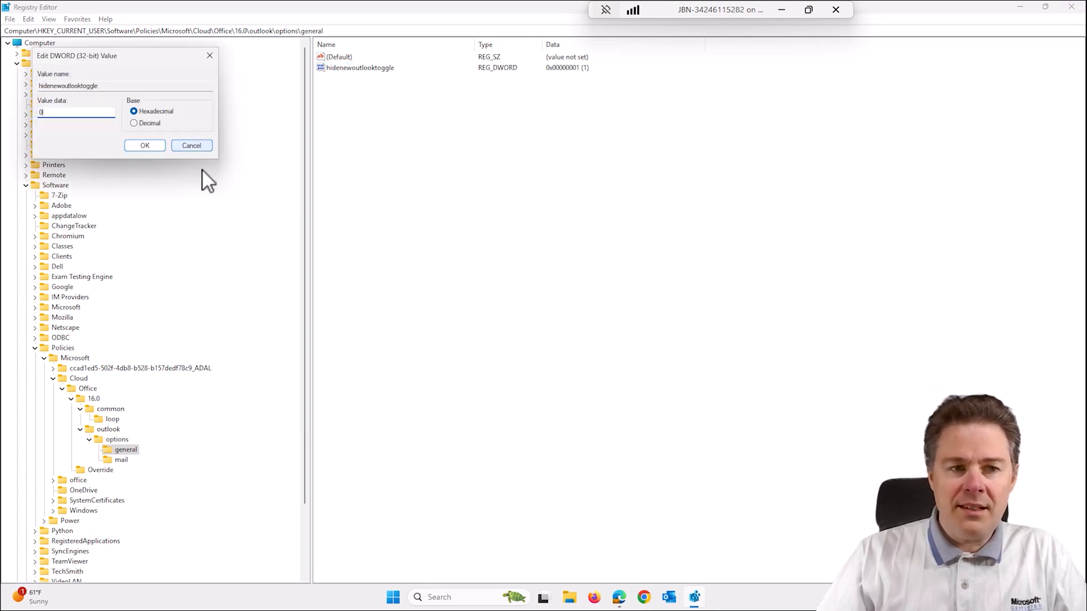
{"action": "left_click", "coordinate": [145, 146]}
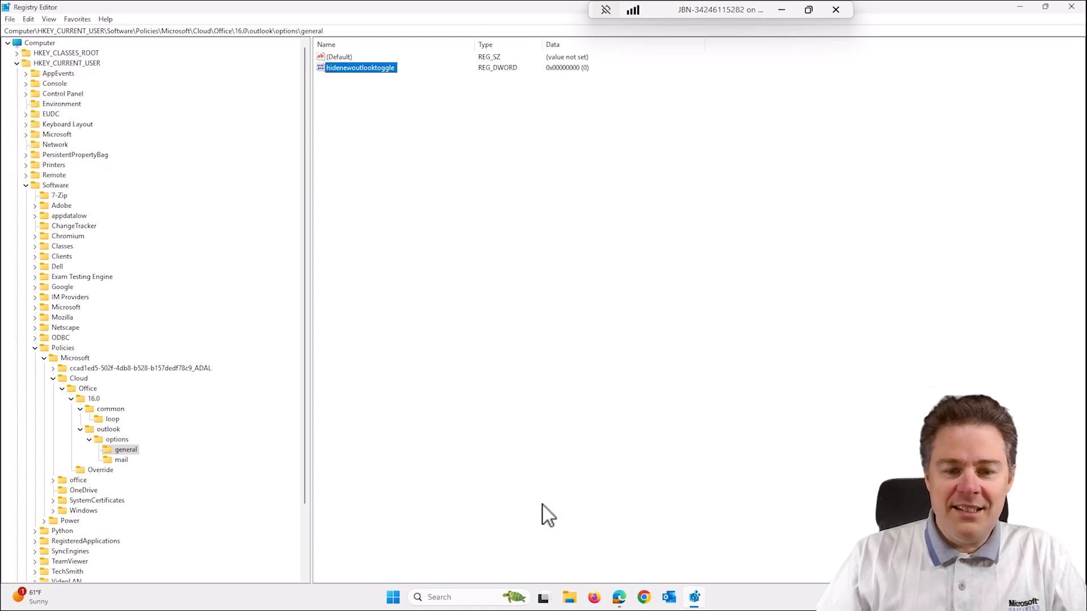
{"action": "left_click", "coordinate": [668, 600]}
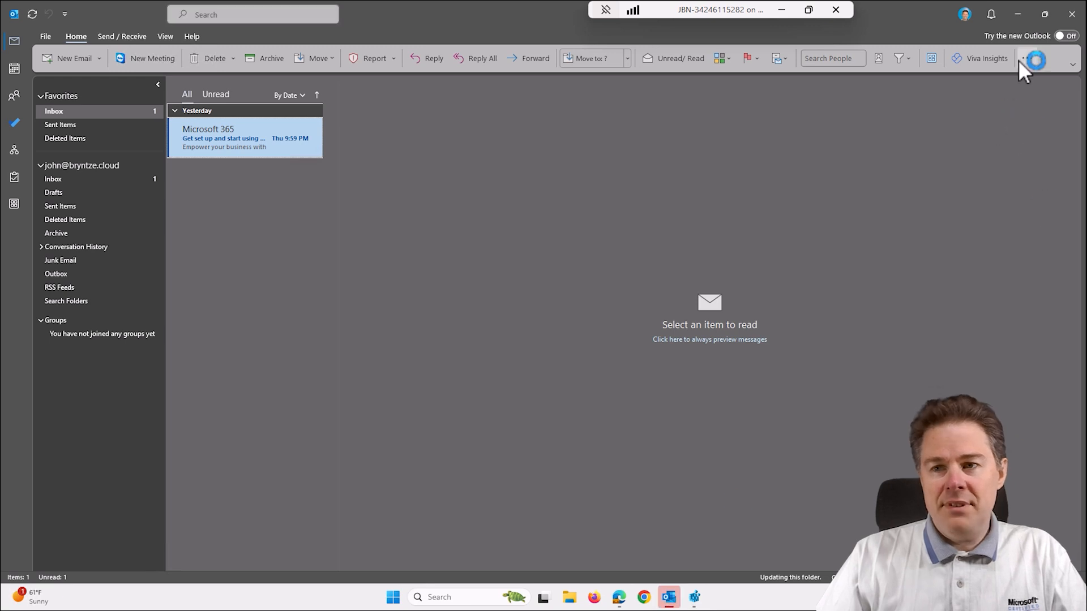
{"action": "left_click", "coordinate": [1071, 13]}
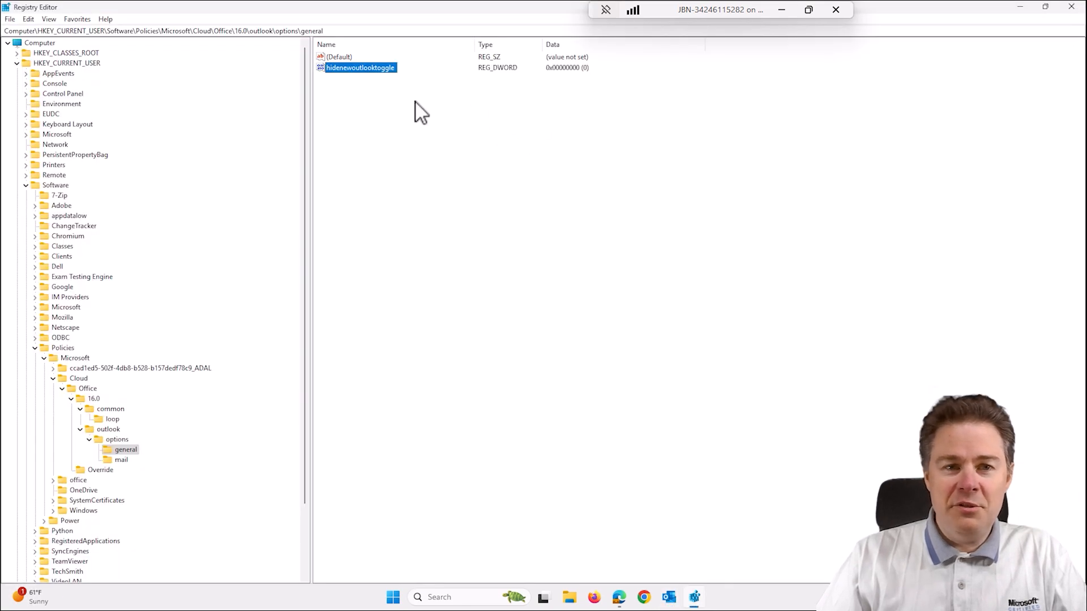
Set hidenewoutlooktoggle back to 1, then reopen Outlook to check for the new Outlook toggle and close it.
{"action": "double_click", "coordinate": [372, 72]}
{"action": "type", "text": "1"}
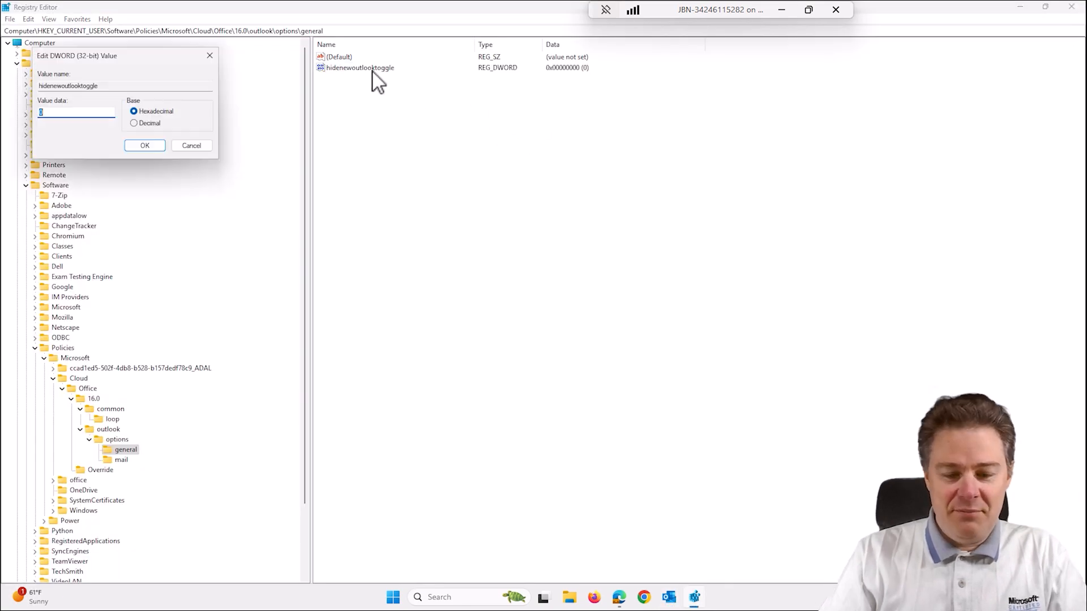
{"action": "key", "text": "Return"}
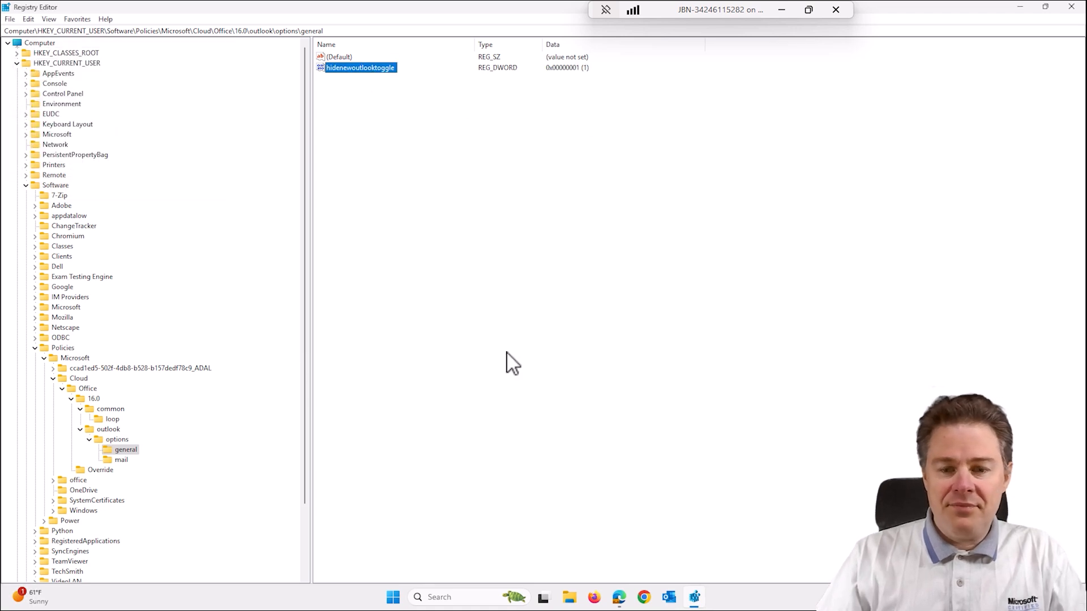
{"action": "left_click", "coordinate": [669, 598]}
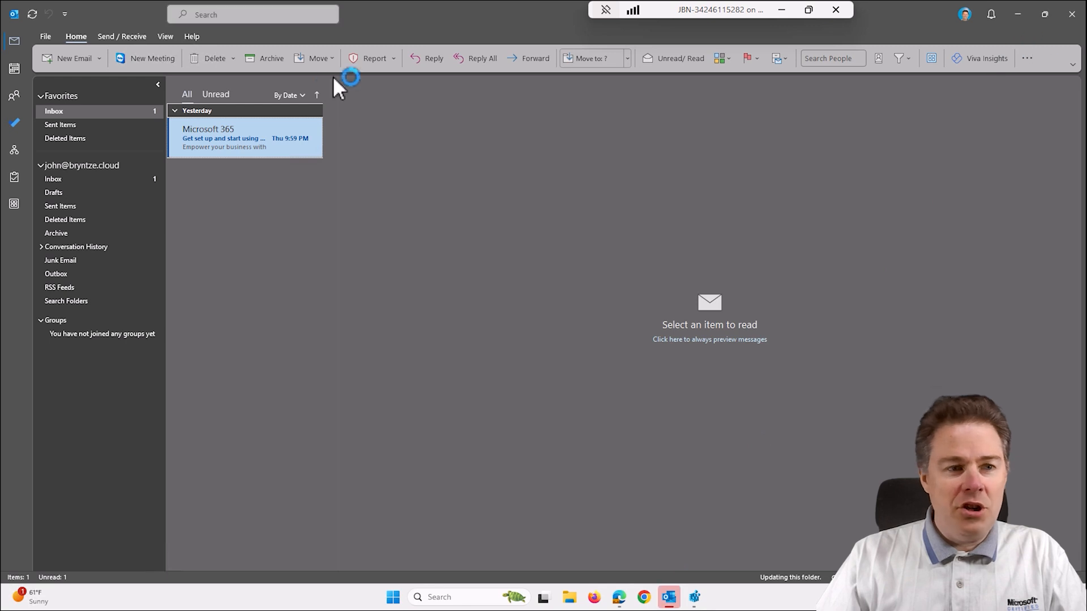
{"action": "left_click", "coordinate": [1071, 14]}
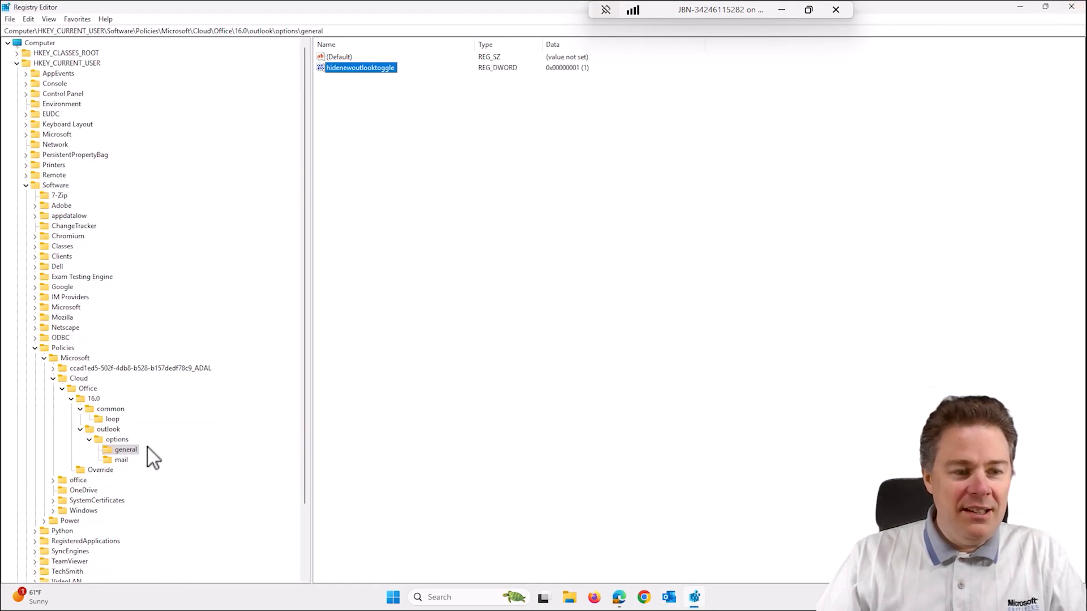
Set LoopOutlook in the common\loop key to 1, then check Outlook's app list for Loop and close Outlook.
{"action": "left_click", "coordinate": [112, 420]}
{"action": "double_click", "coordinate": [354, 89]}
{"action": "type", "text": "1"}
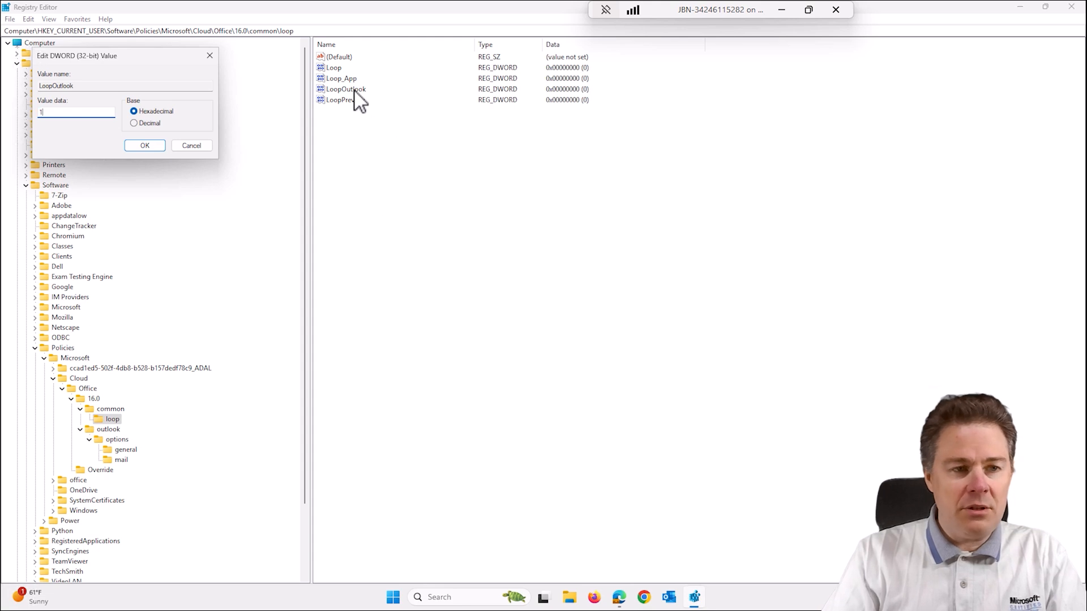
{"action": "key", "text": "Return"}
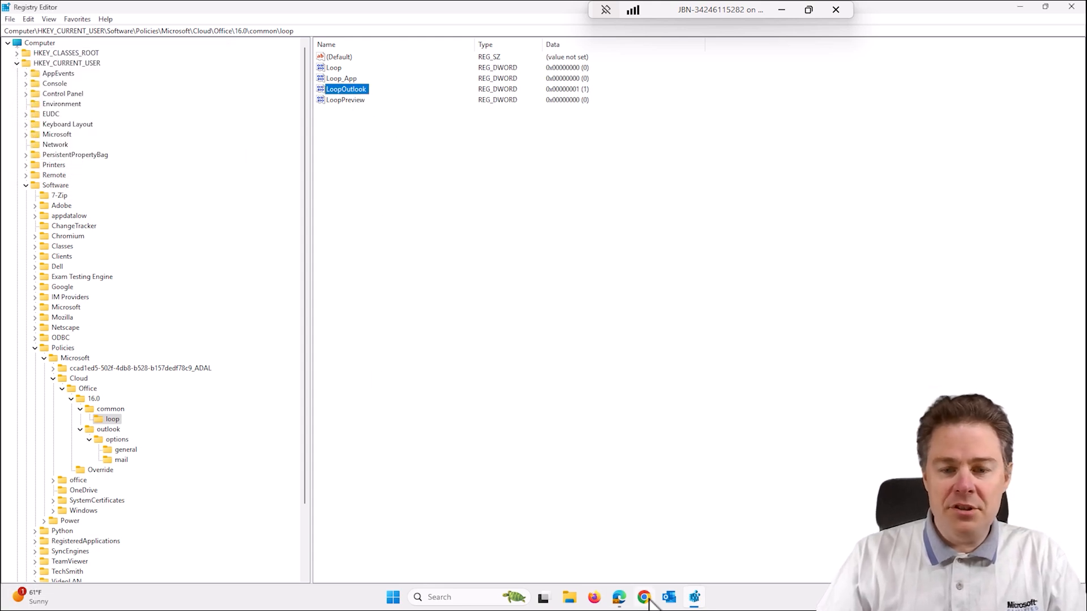
{"action": "left_click", "coordinate": [668, 598]}
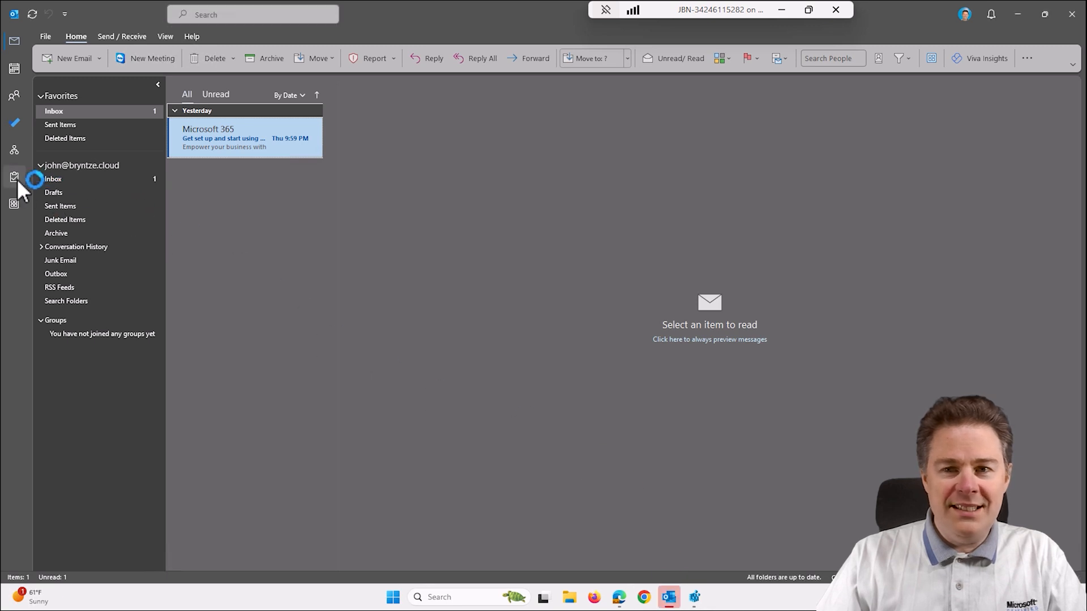
{"action": "left_click", "coordinate": [1070, 17]}
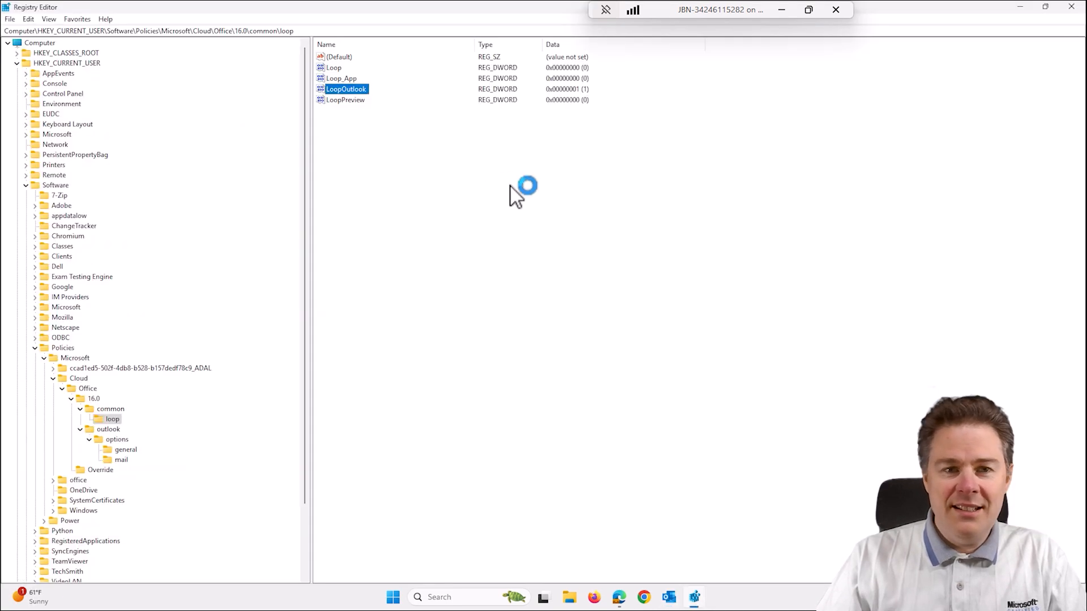
Set the Loop_App and Loop values in the common\loop key to 1.
{"action": "double_click", "coordinate": [347, 78]}
{"action": "type", "text": "1"}
{"action": "key", "text": "Return"}
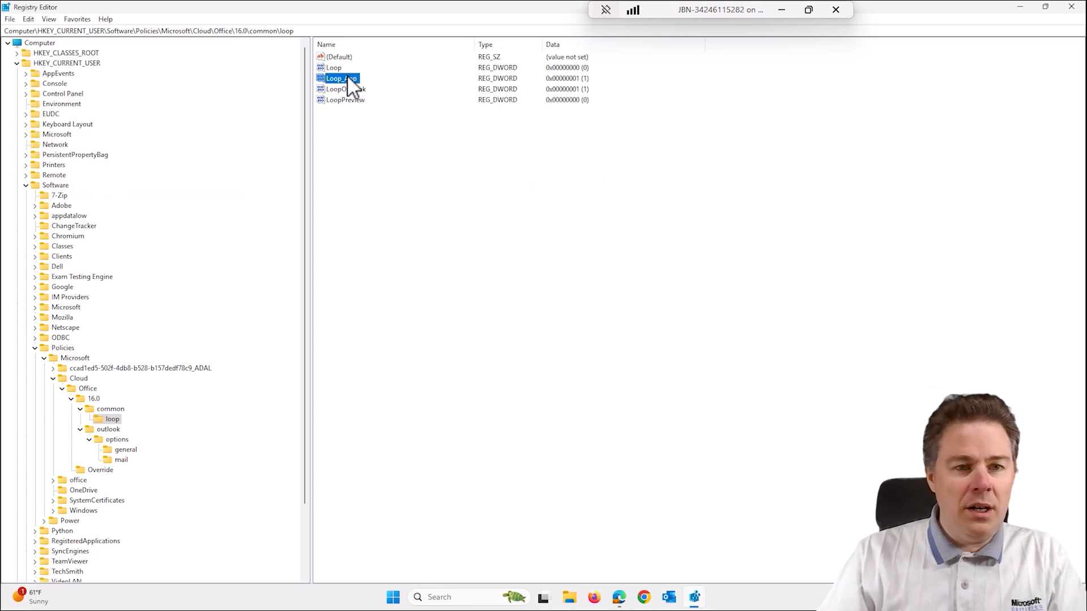
{"action": "double_click", "coordinate": [334, 67]}
{"action": "type", "text": "1"}
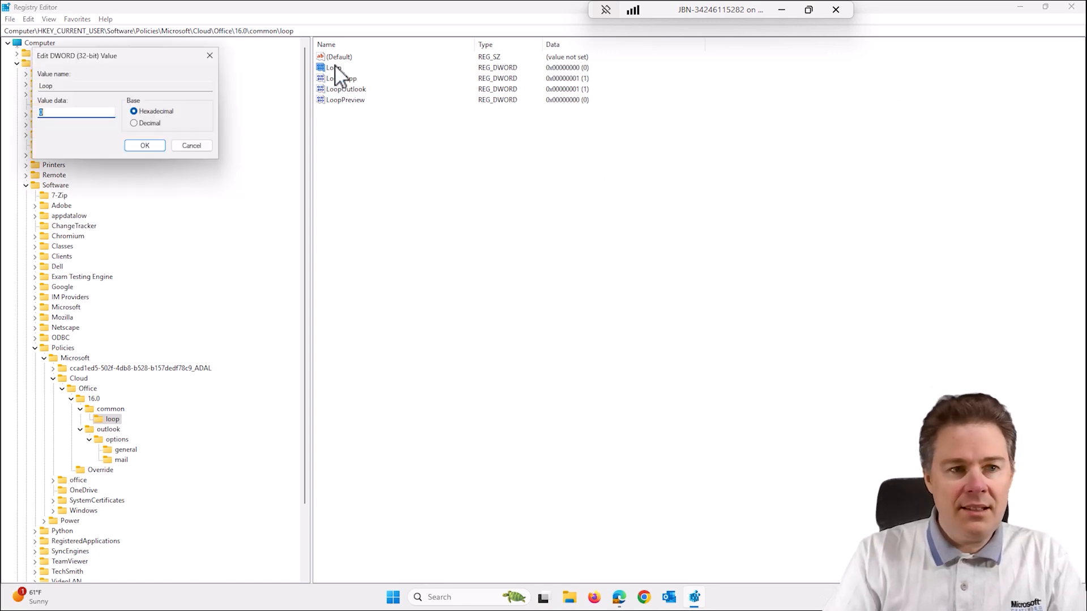
{"action": "key", "text": "Return"}
Set LoopPreview to 1, then reopen Outlook to check its app list for Loop and close it.
{"action": "double_click", "coordinate": [338, 101]}
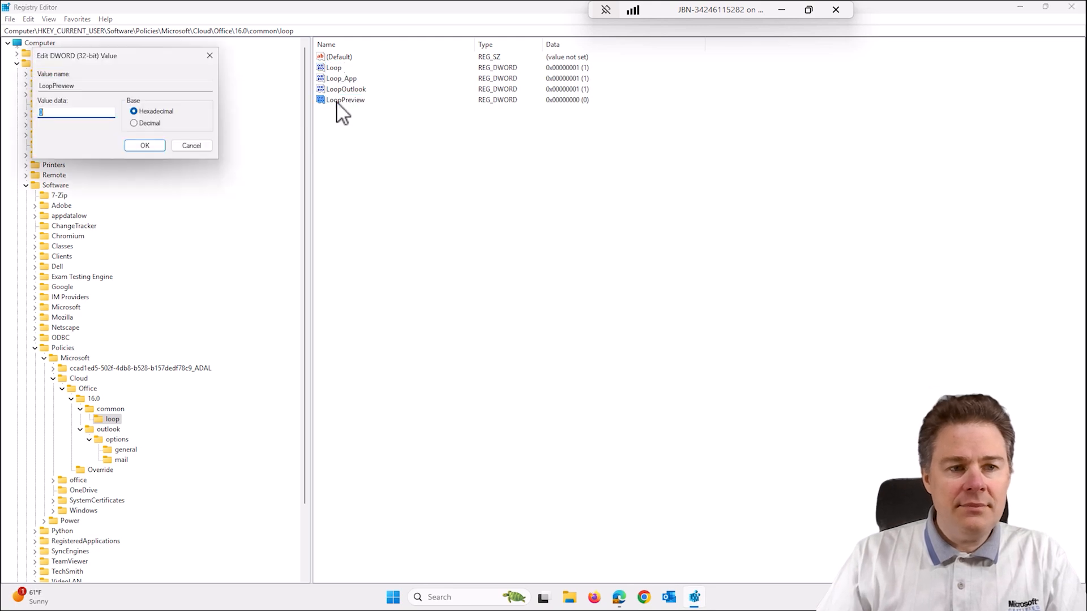
{"action": "type", "text": "1"}
{"action": "key", "text": "Return"}
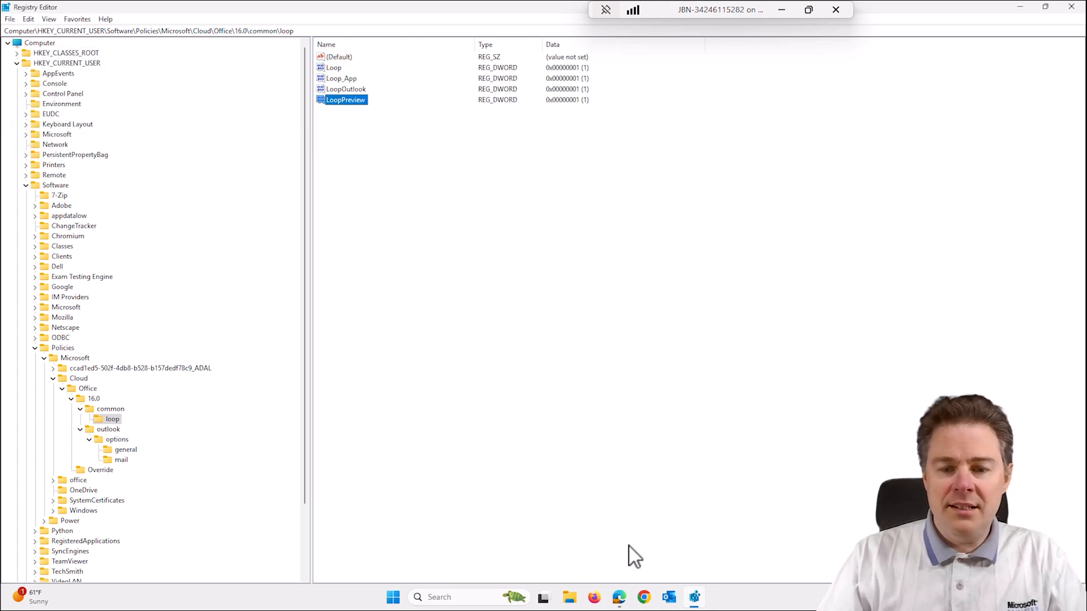
{"action": "left_click", "coordinate": [669, 597]}
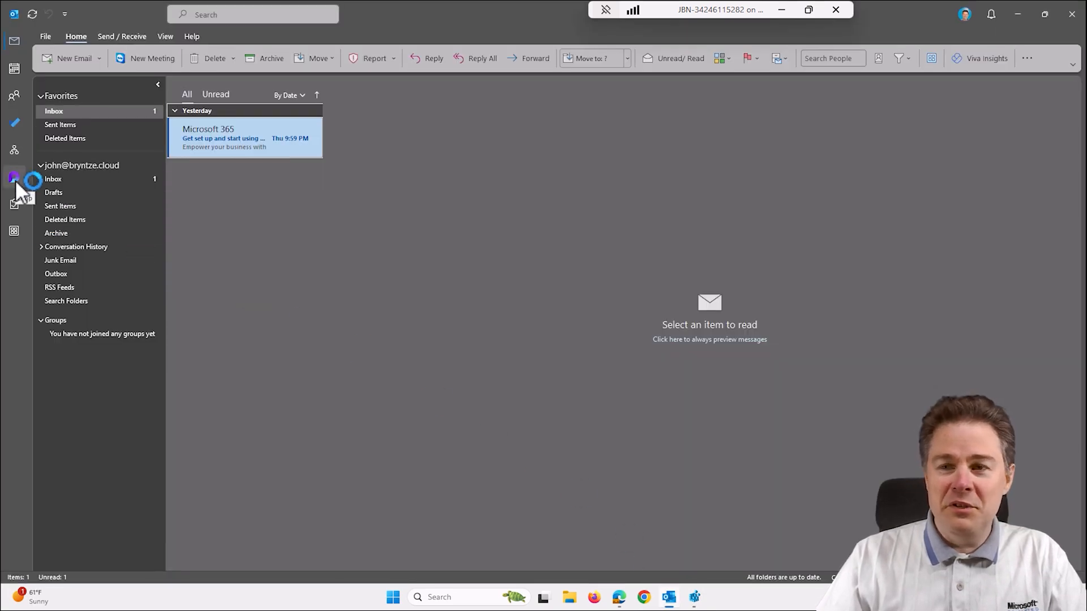
{"action": "left_click", "coordinate": [1071, 14]}
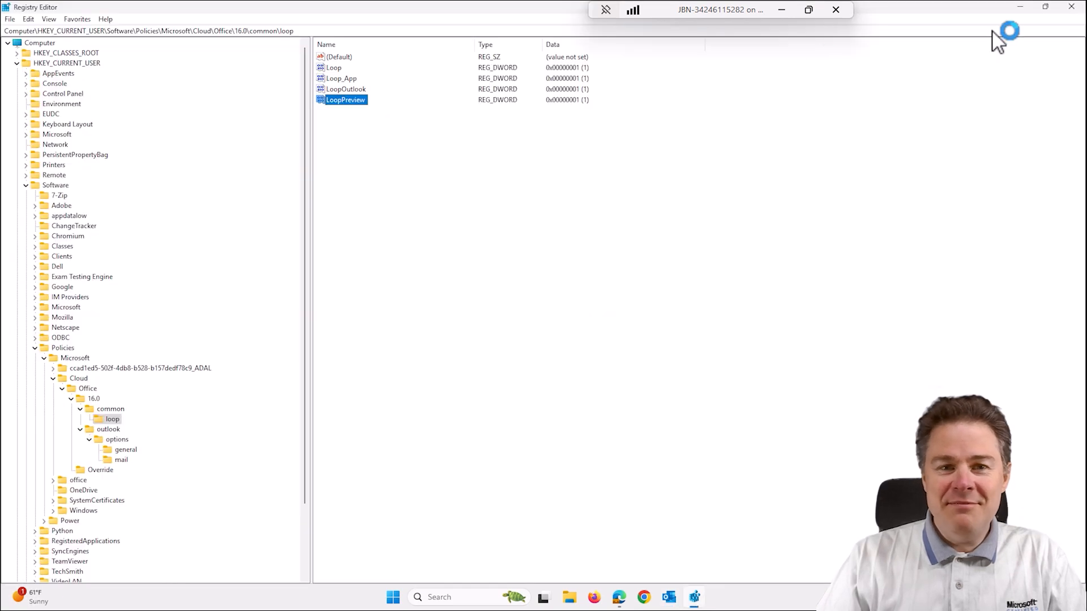
Set the Loop and Loop_App values in the common\loop key to 0.
{"action": "left_click", "coordinate": [335, 69]}
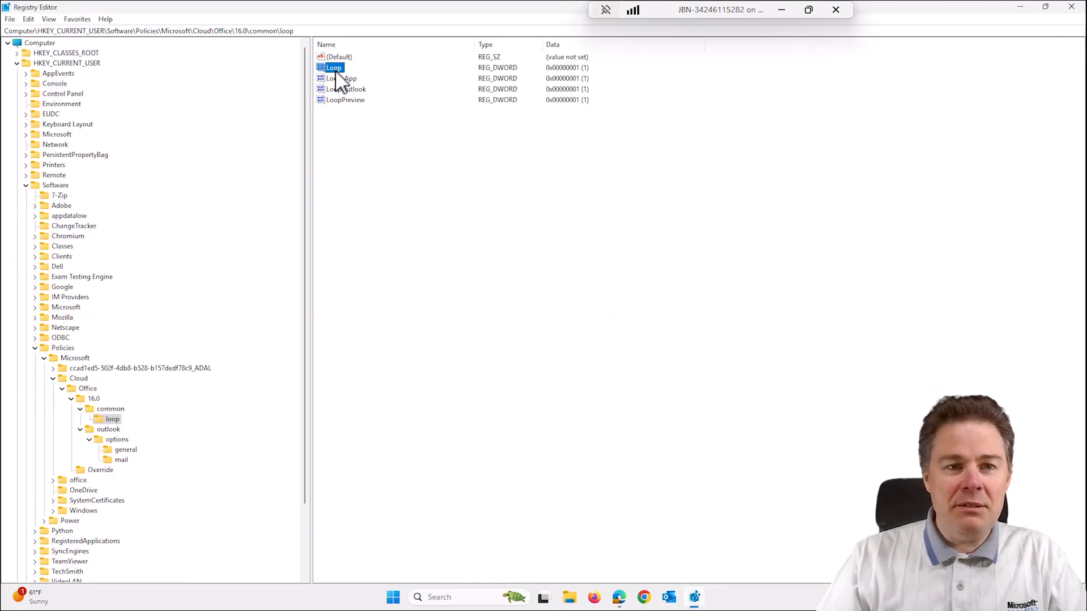
{"action": "double_click", "coordinate": [334, 68]}
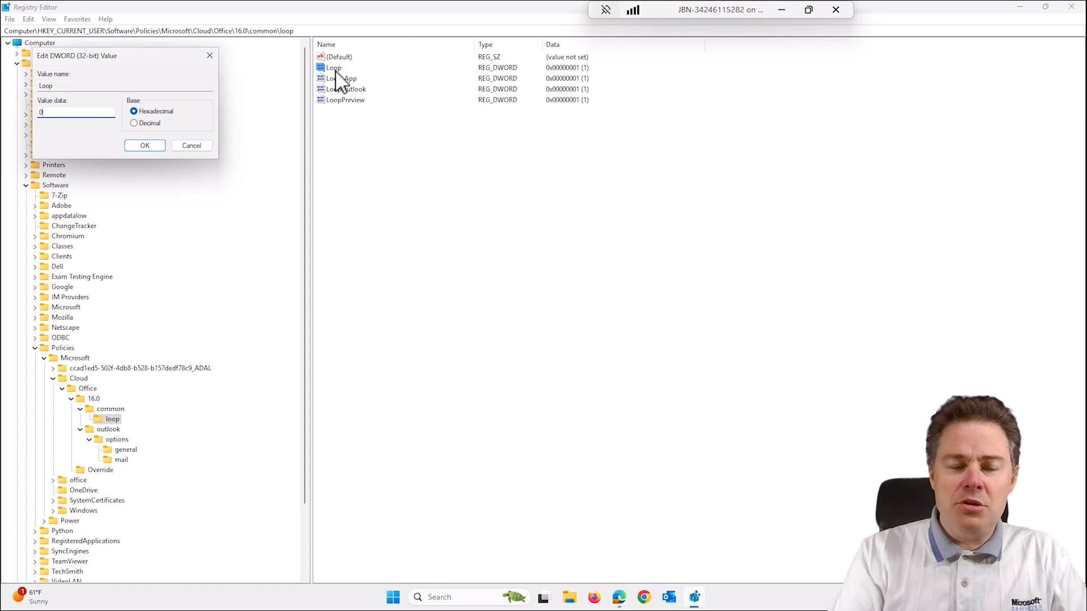
{"action": "key", "text": "Return"}
{"action": "double_click", "coordinate": [337, 79]}
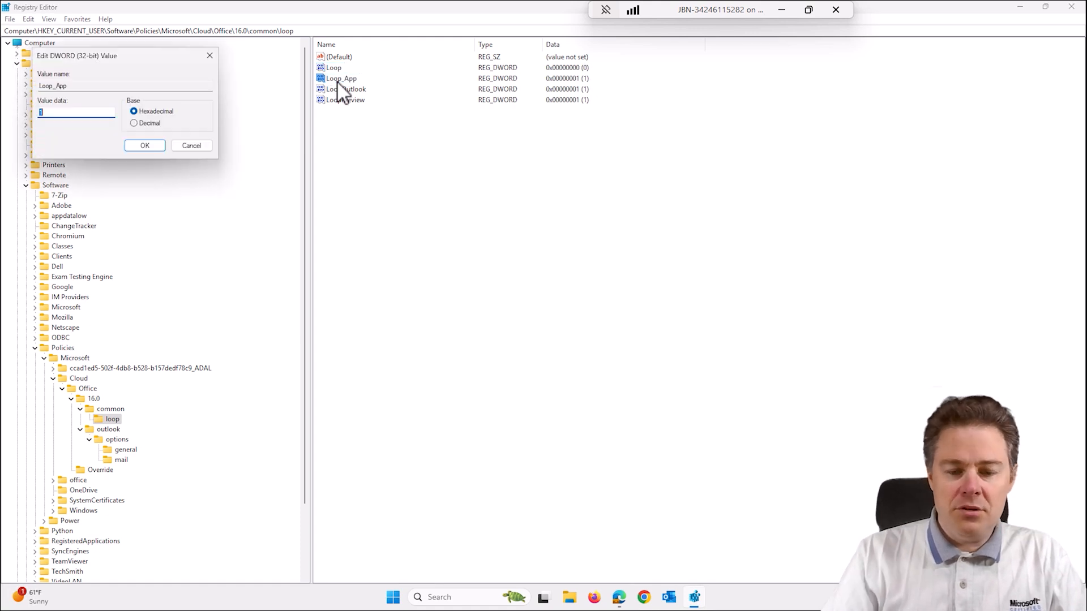
{"action": "type", "text": "0"}
{"action": "key", "text": "Return"}
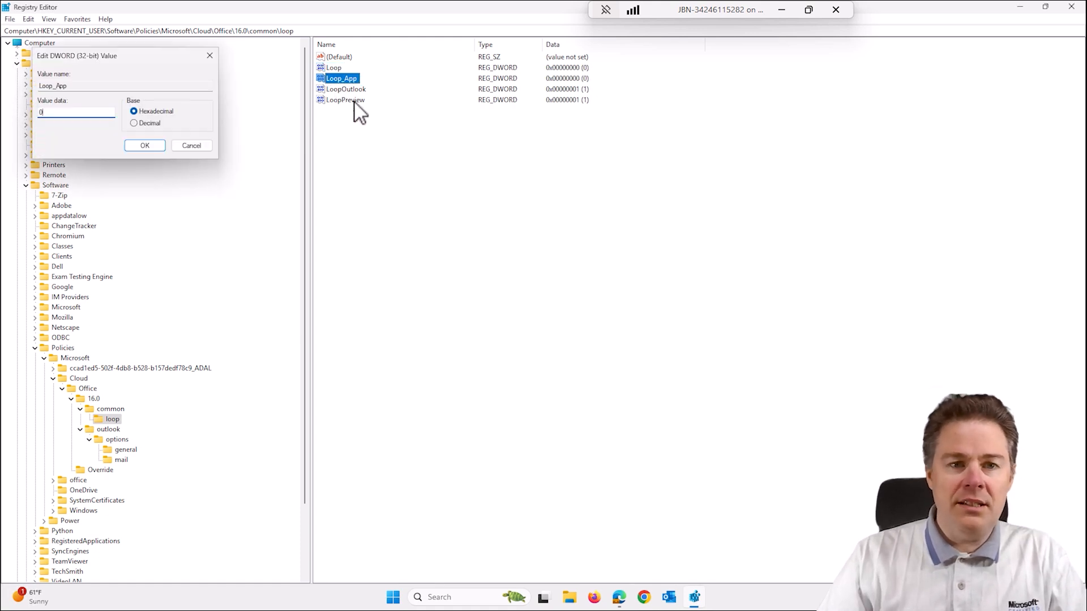
Set the LoopOutlook and LoopPreview values in the common\loop key to 0.
{"action": "left_click", "coordinate": [357, 89]}
{"action": "double_click", "coordinate": [356, 89]}
{"action": "type", "text": "0"}
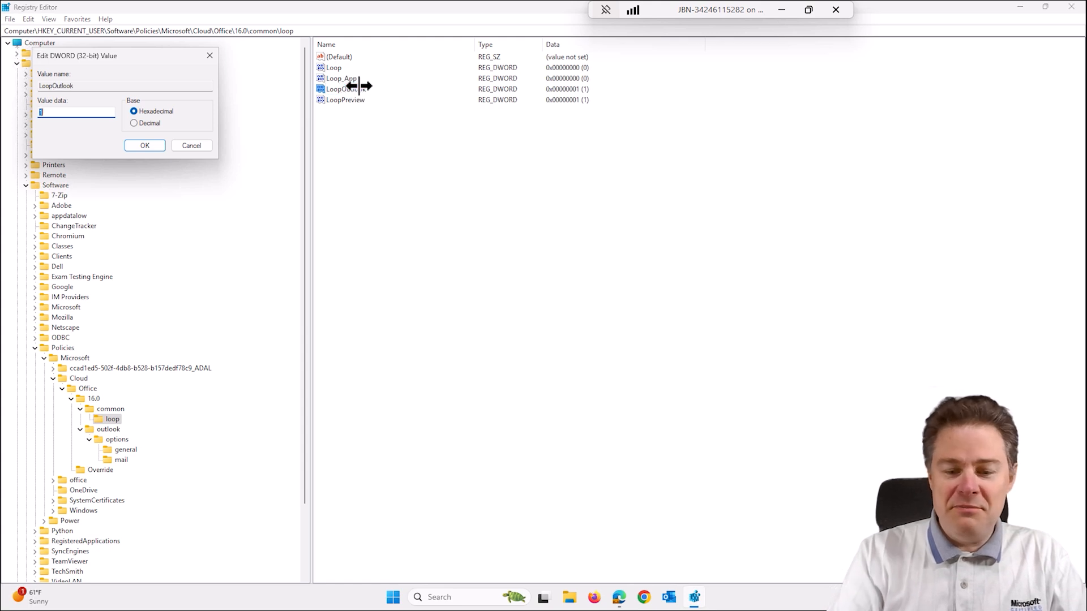
{"action": "key", "text": "Return"}
{"action": "left_click", "coordinate": [346, 99]}
{"action": "double_click", "coordinate": [346, 100]}
{"action": "type", "text": "0"}
{"action": "key", "text": "Return"}
Inspect the Loop components value in the outlook\options\mail key, widening the name column to fit it.
{"action": "left_click", "coordinate": [118, 459]}
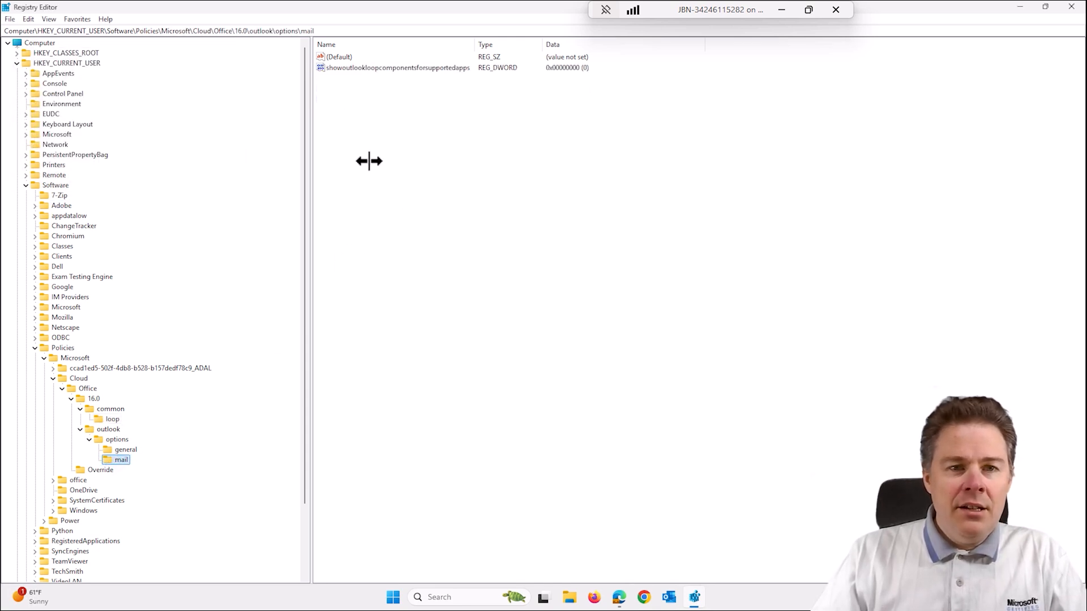
{"action": "left_click", "coordinate": [378, 68]}
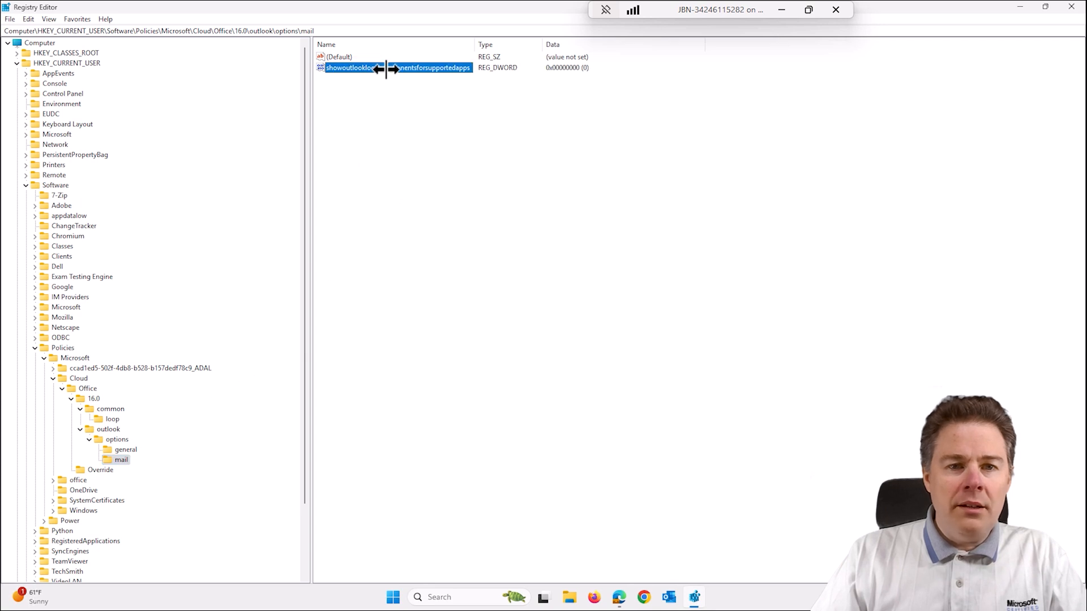
{"action": "left_click_drag", "start_coordinate": [475, 42], "coordinate": [501, 42]}
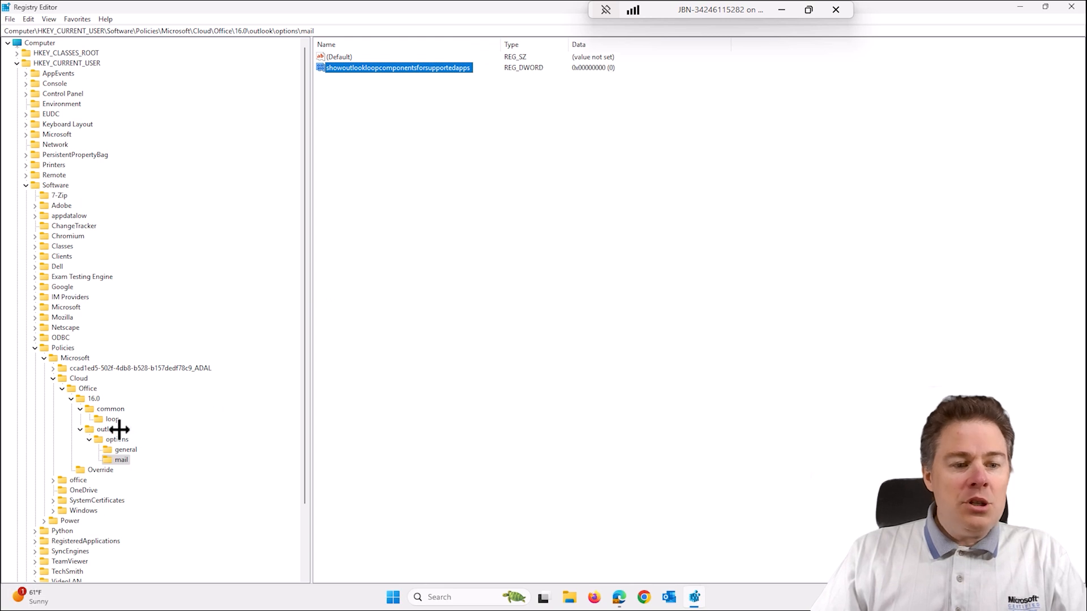
Refresh the registry from the Cloud\Office\16.0 key, collapse its subkeys and look for a macro policy entry.
{"action": "left_click", "coordinate": [94, 399]}
{"action": "left_click", "coordinate": [49, 19]}
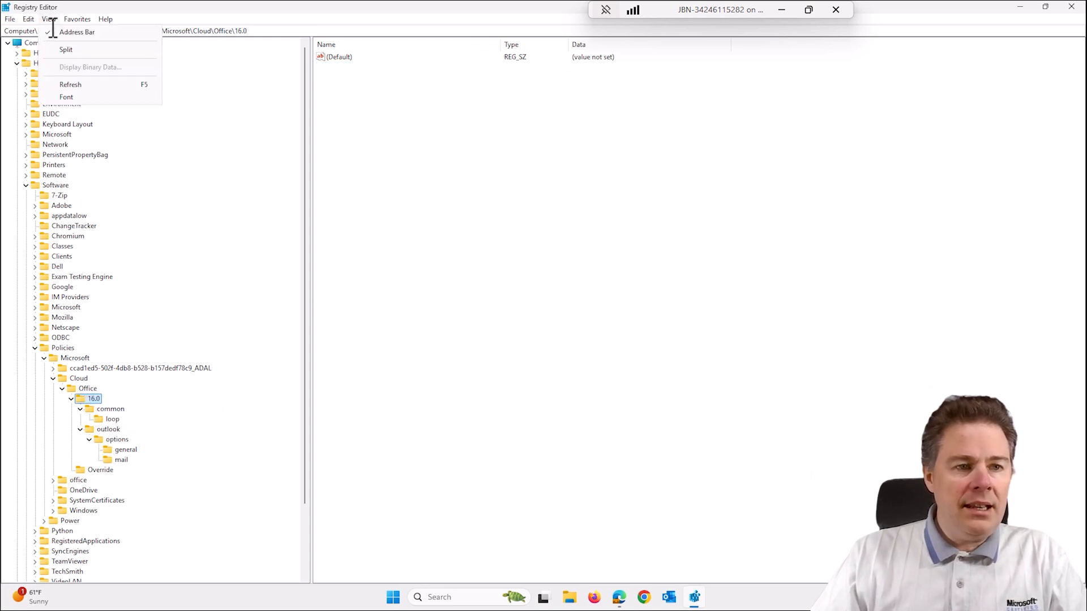
{"action": "left_click", "coordinate": [69, 83]}
{"action": "left_click", "coordinate": [80, 408]}
{"action": "left_click", "coordinate": [81, 420]}
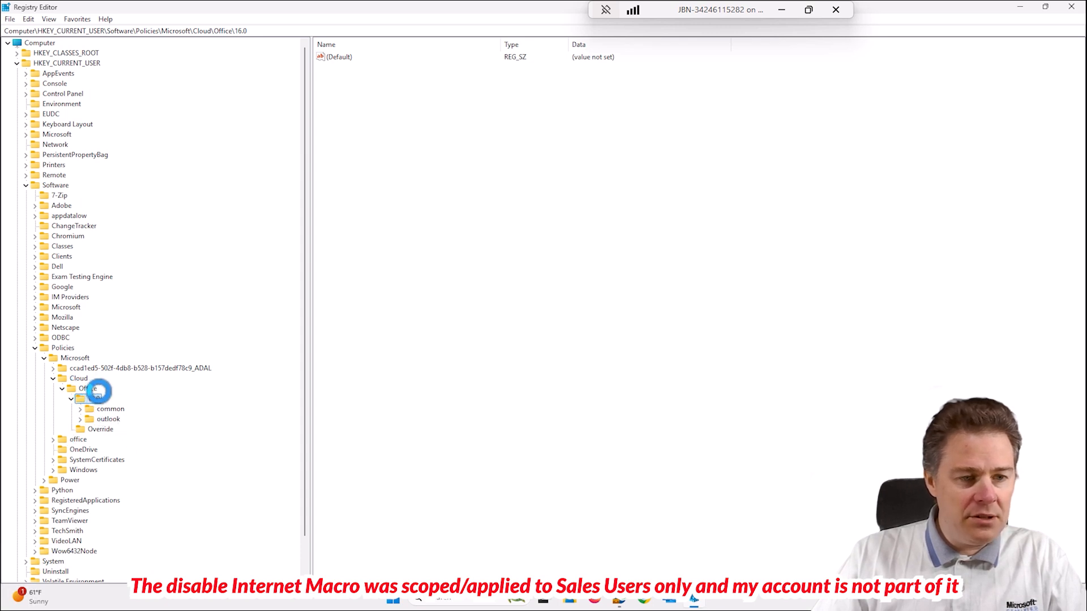
{"action": "left_click", "coordinate": [81, 409]}
{"action": "left_click", "coordinate": [81, 409]}
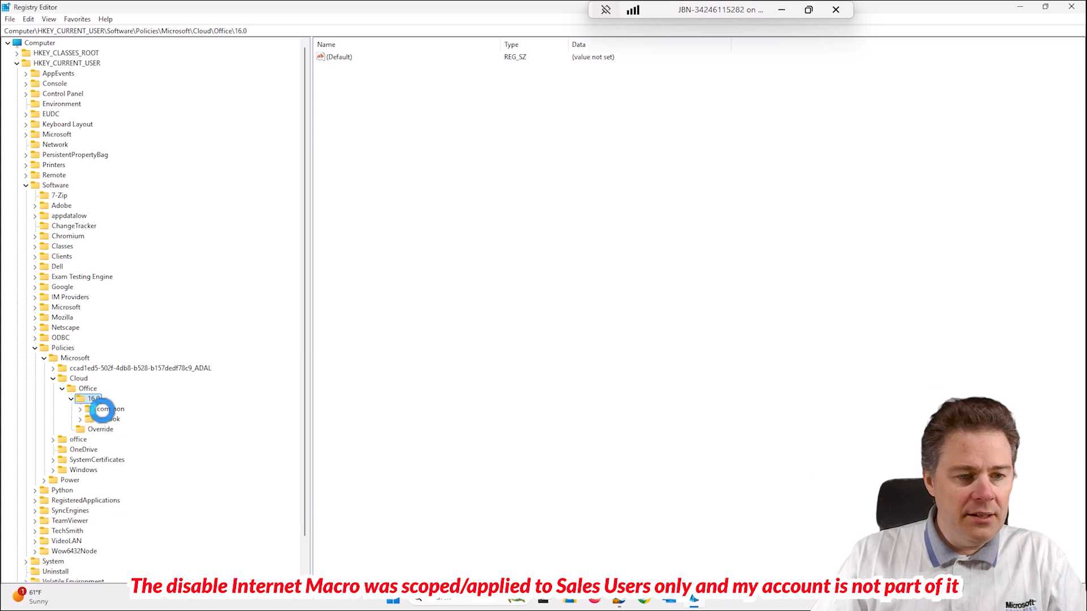
{"action": "left_click", "coordinate": [86, 388]}
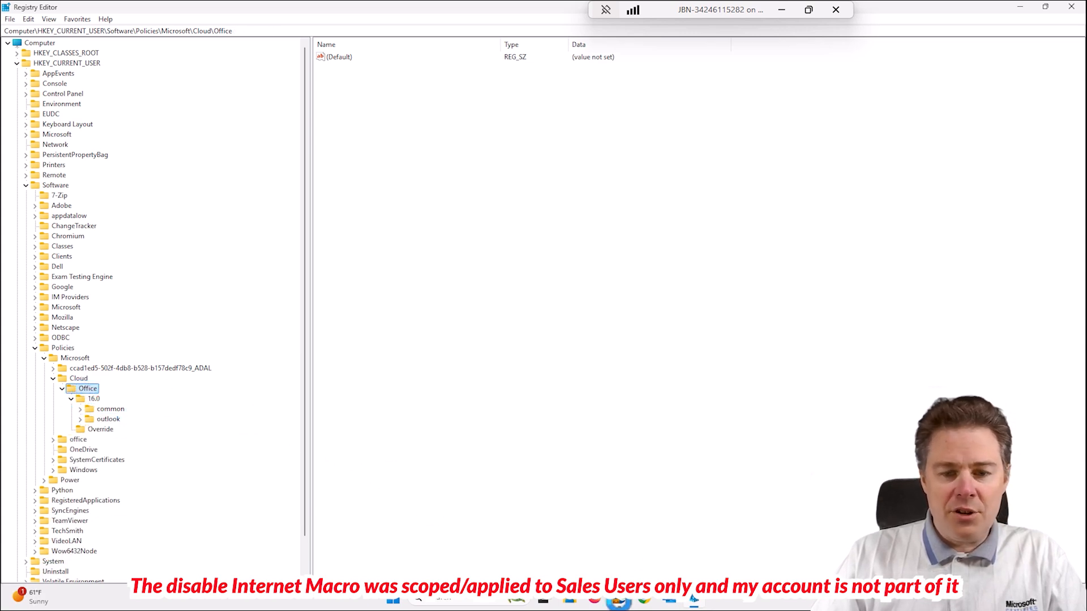
Switch to Intune in Edge and reload the Policies for Microsoft 365 apps list.
{"action": "mouse_move", "coordinate": [620, 603]}
{"action": "left_click", "coordinate": [619, 598]}
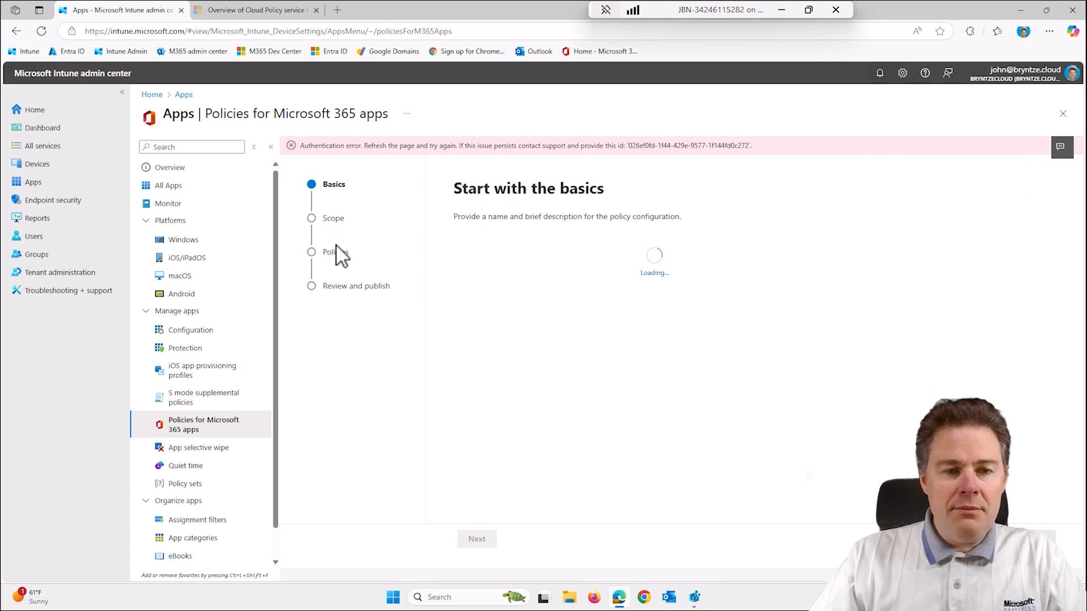
{"action": "left_click", "coordinate": [334, 219]}
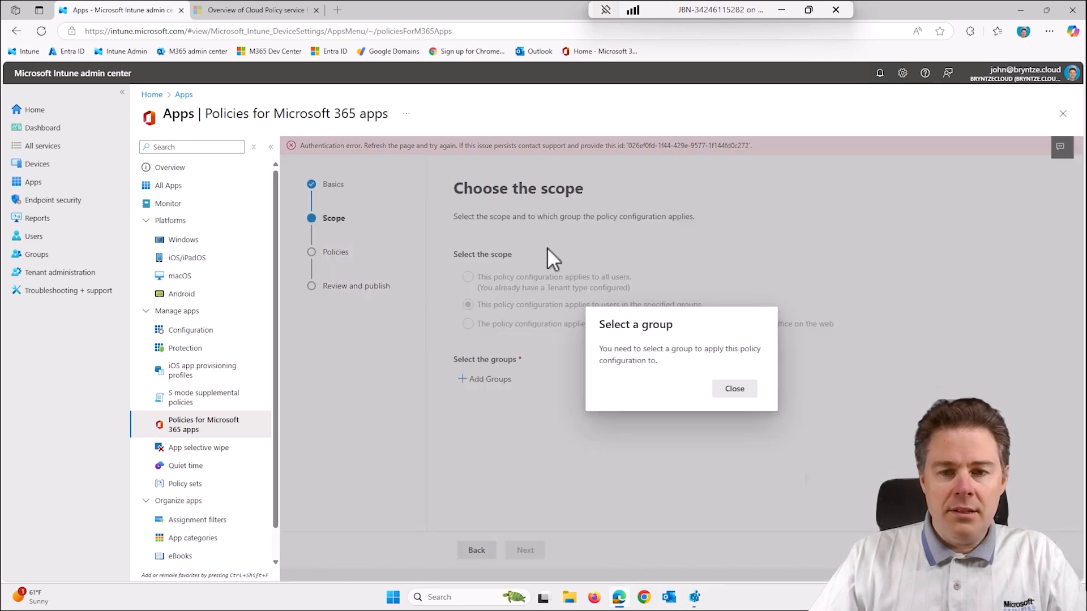
{"action": "left_click", "coordinate": [734, 388]}
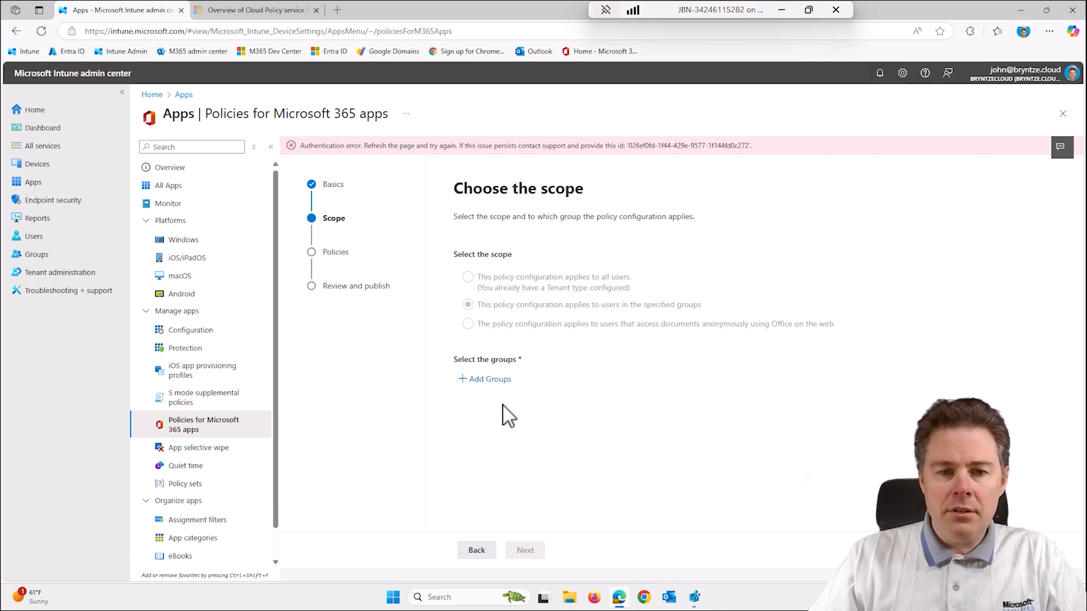
{"action": "right_click", "coordinate": [668, 457]}
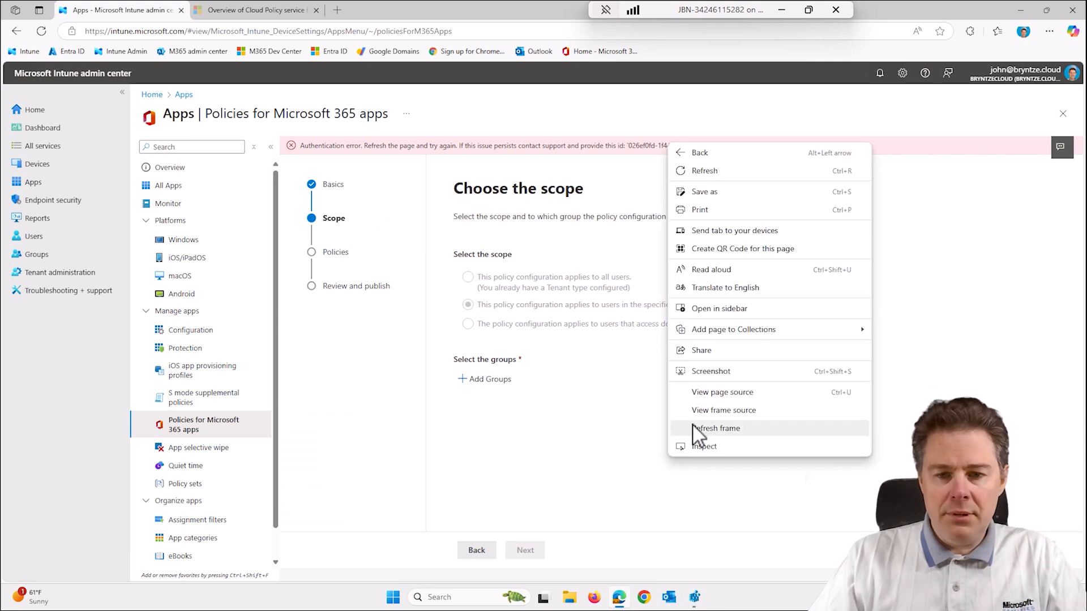
{"action": "left_click", "coordinate": [721, 427]}
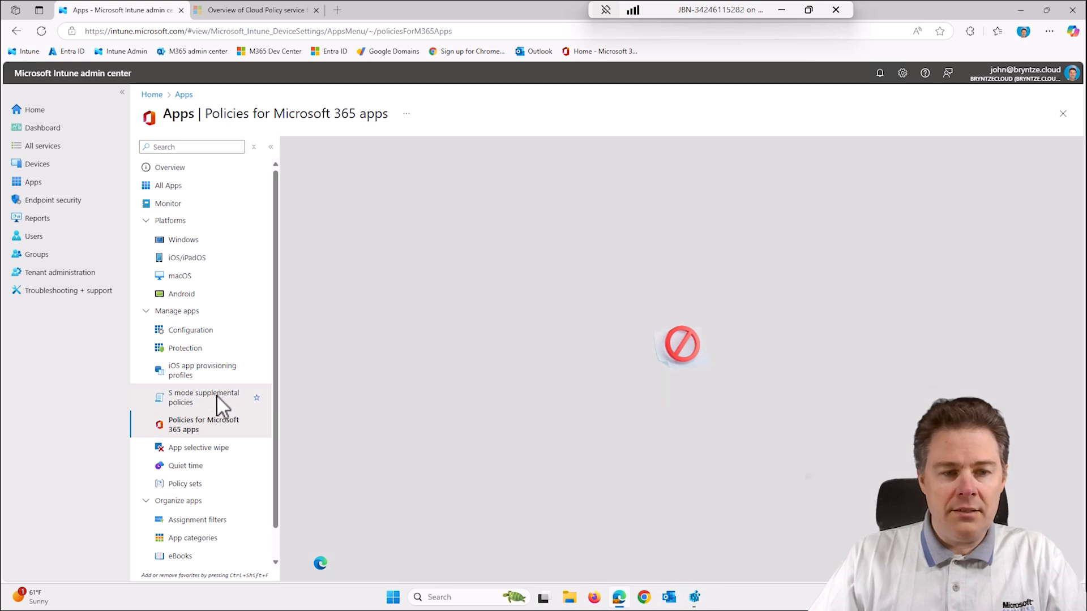
{"action": "left_click", "coordinate": [217, 396]}
{"action": "left_click", "coordinate": [208, 413]}
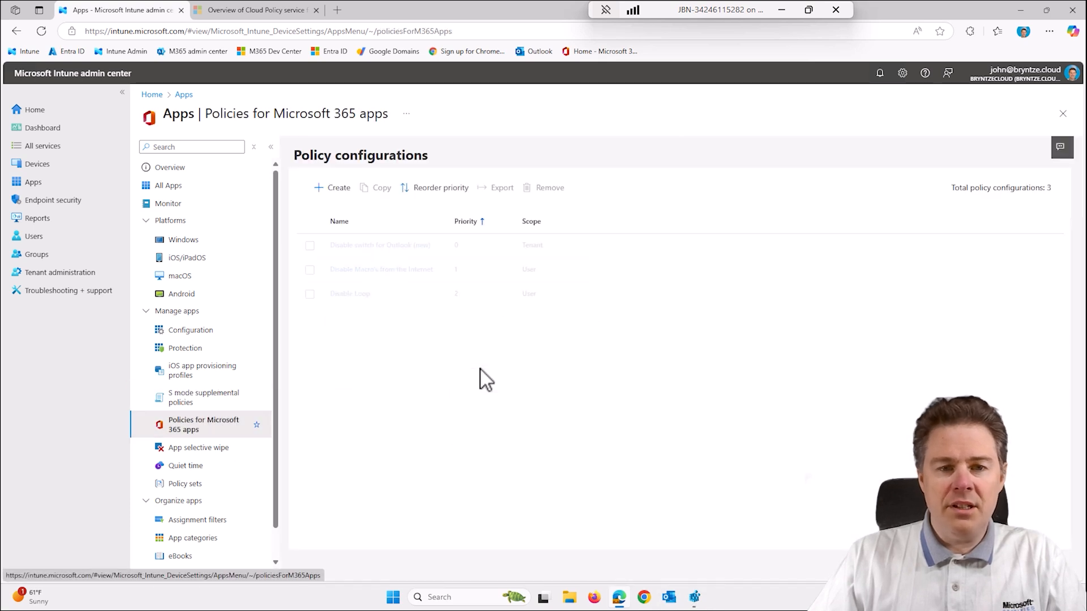
Check the scope of the Disable Macro's from the Internet policy and copy the name of its assigned group.
{"action": "left_click", "coordinate": [382, 270]}
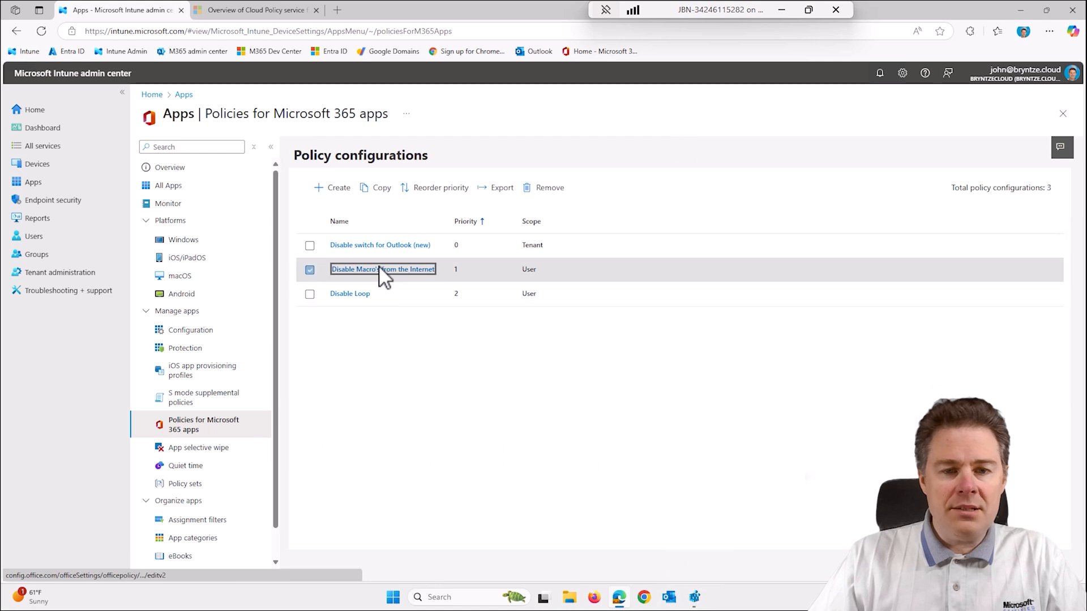
{"action": "left_click", "coordinate": [333, 236]}
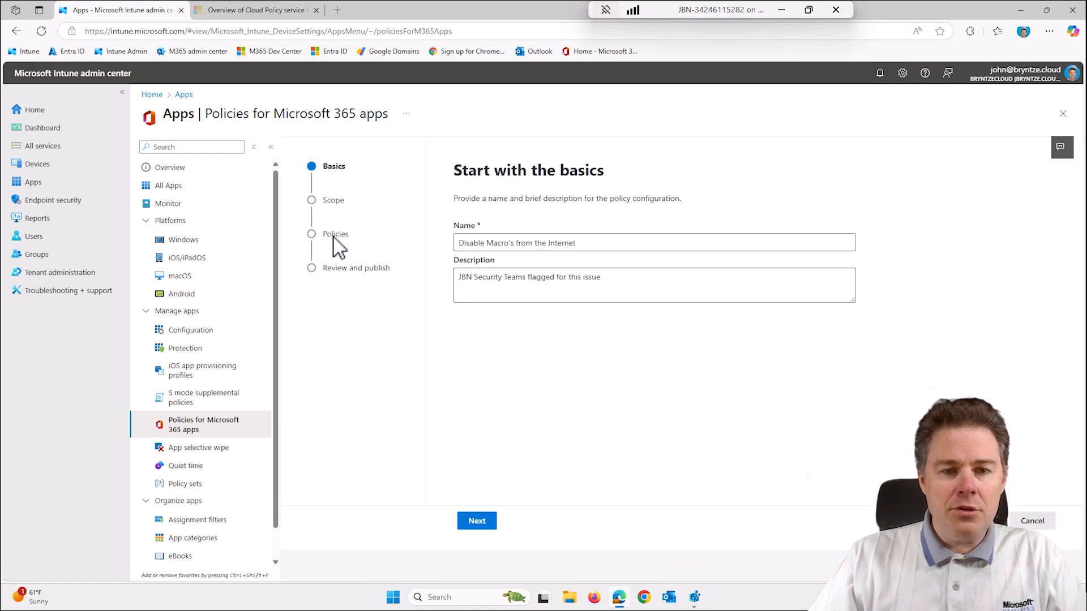
{"action": "left_click", "coordinate": [329, 205]}
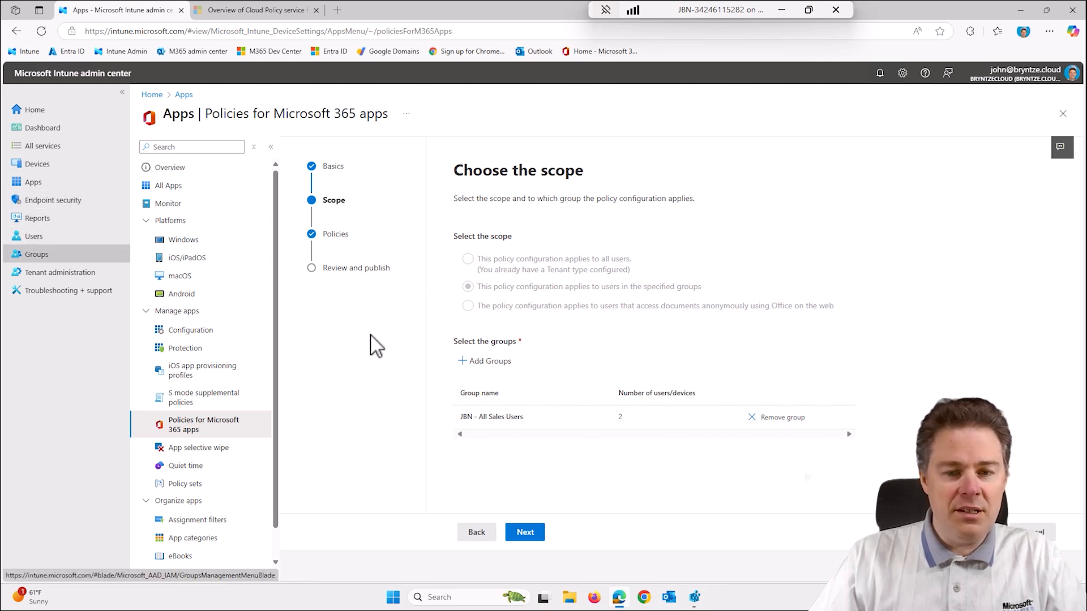
{"action": "triple_click", "coordinate": [497, 416]}
{"action": "key", "text": "ctrl+c"}
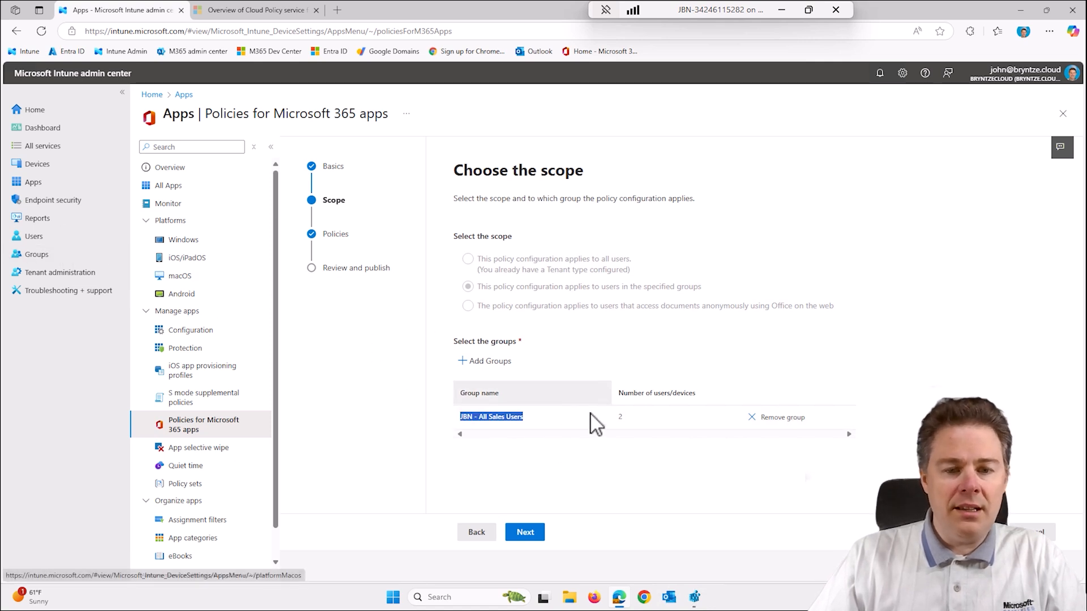
Search all groups for "JBN - All Sales Users" and view that group's members.
{"action": "left_click", "coordinate": [45, 253]}
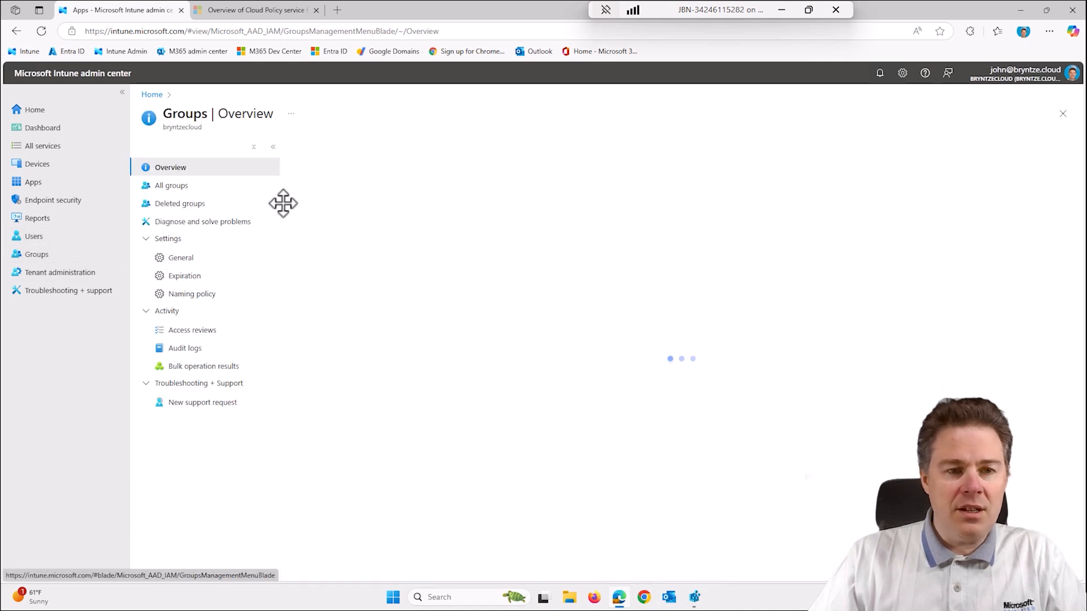
{"action": "left_click", "coordinate": [347, 204]}
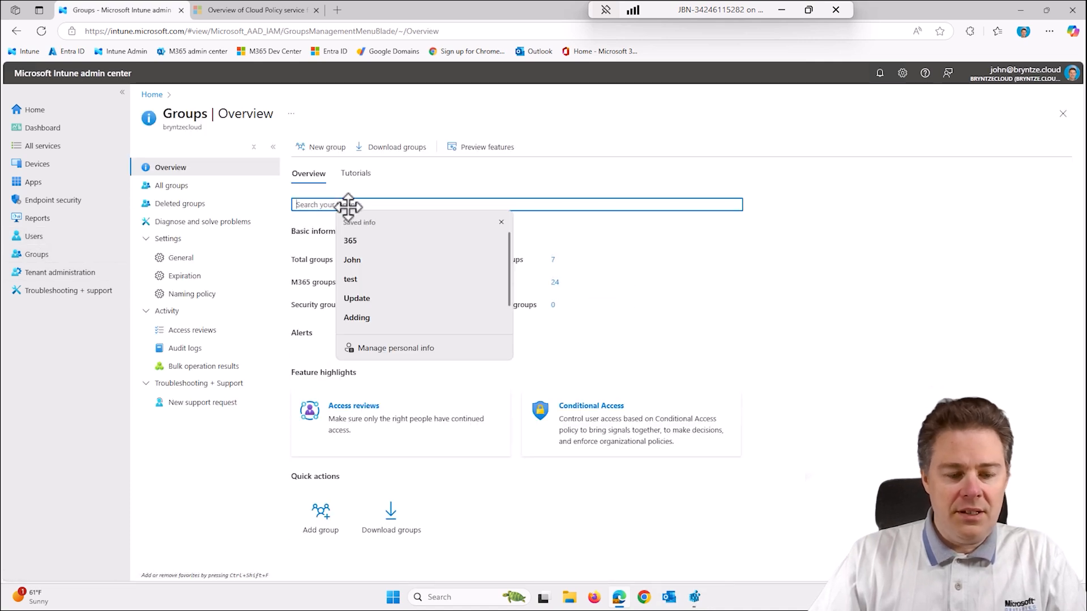
{"action": "left_click", "coordinate": [177, 187]}
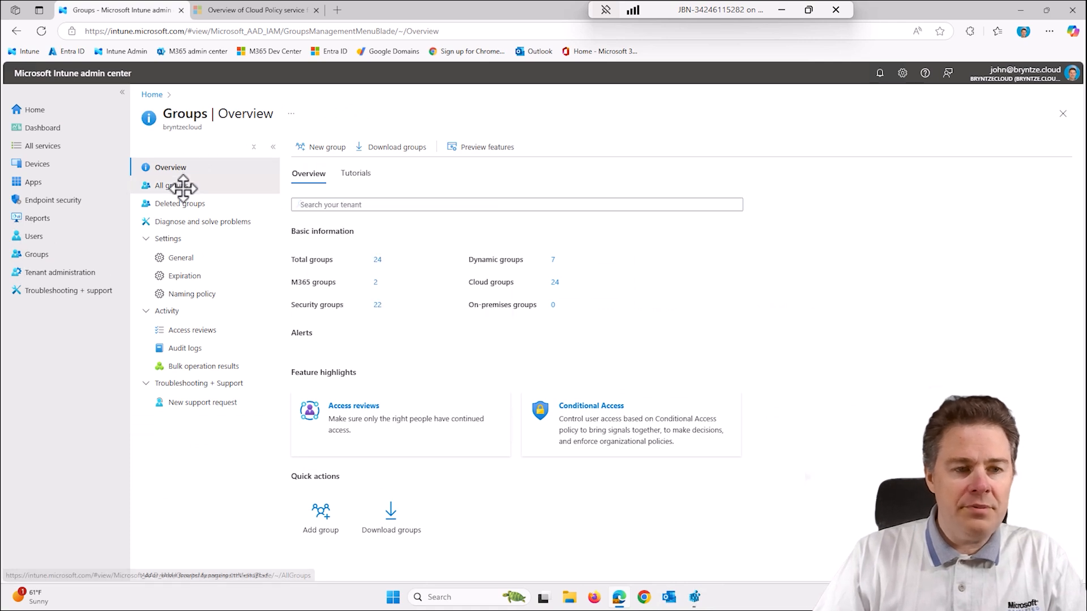
{"action": "left_click", "coordinate": [314, 195]}
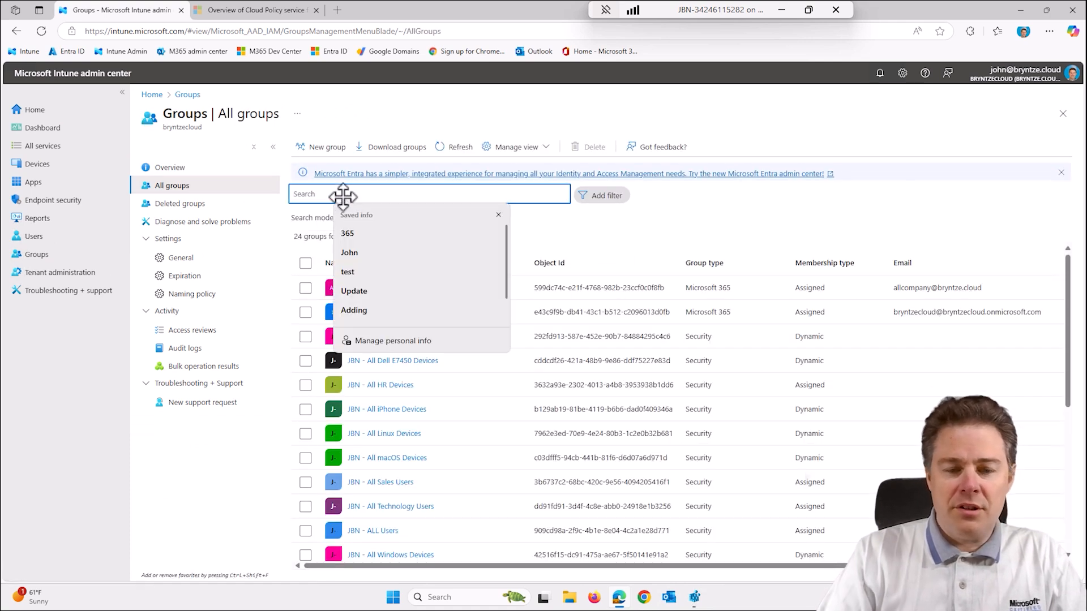
{"action": "key", "text": "ctrl+v"}
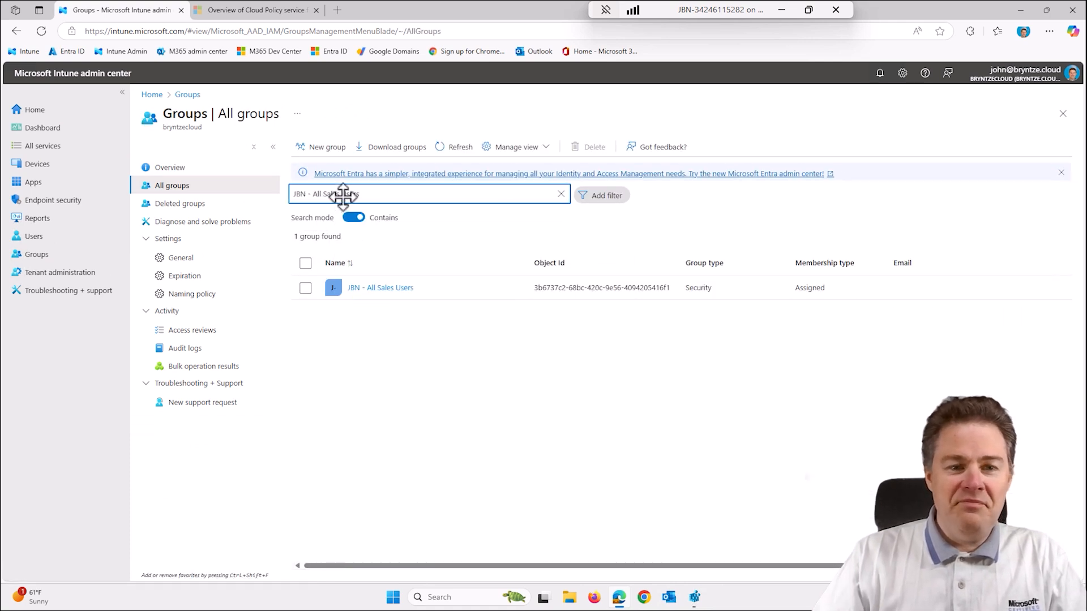
{"action": "left_click", "coordinate": [376, 289]}
{"action": "left_click", "coordinate": [200, 239]}
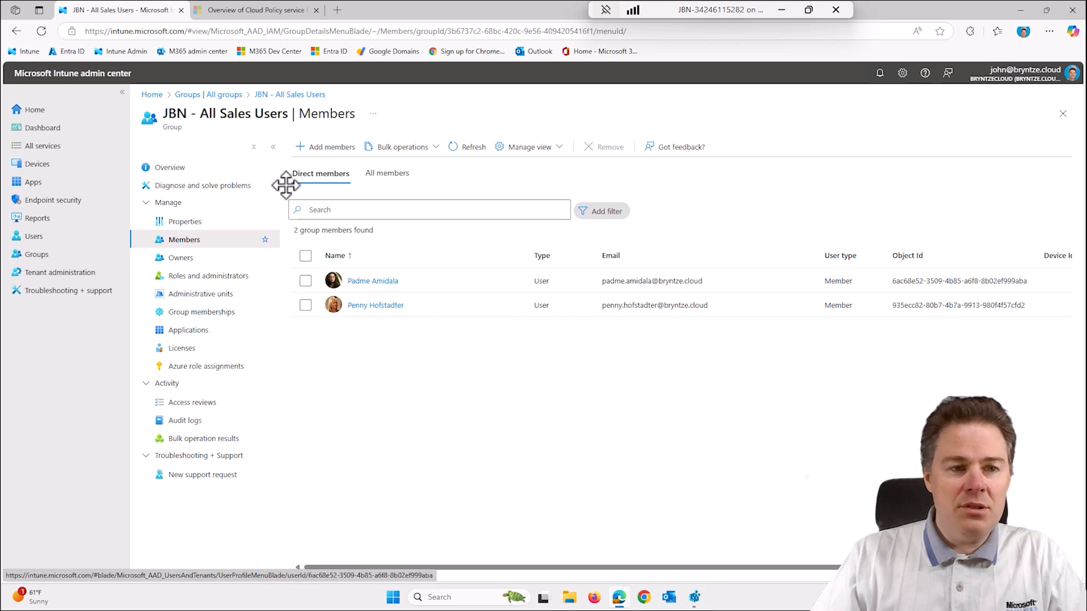
Change the Disable Loop configuration's priority to 0 in Policies for Microsoft 365 apps and save the order.
{"action": "left_click", "coordinate": [57, 183]}
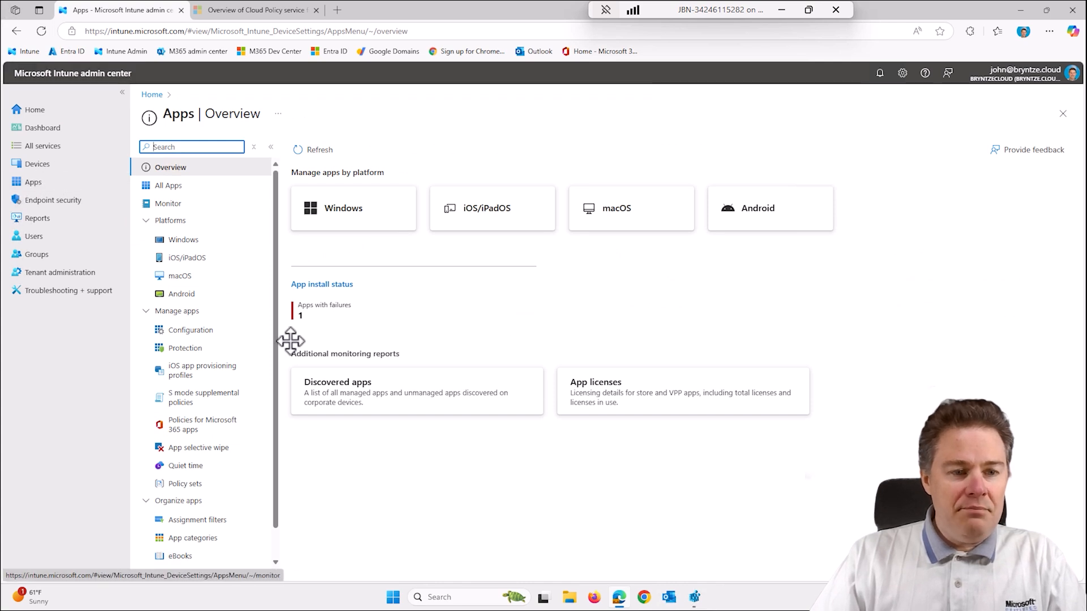
{"action": "left_click", "coordinate": [192, 423]}
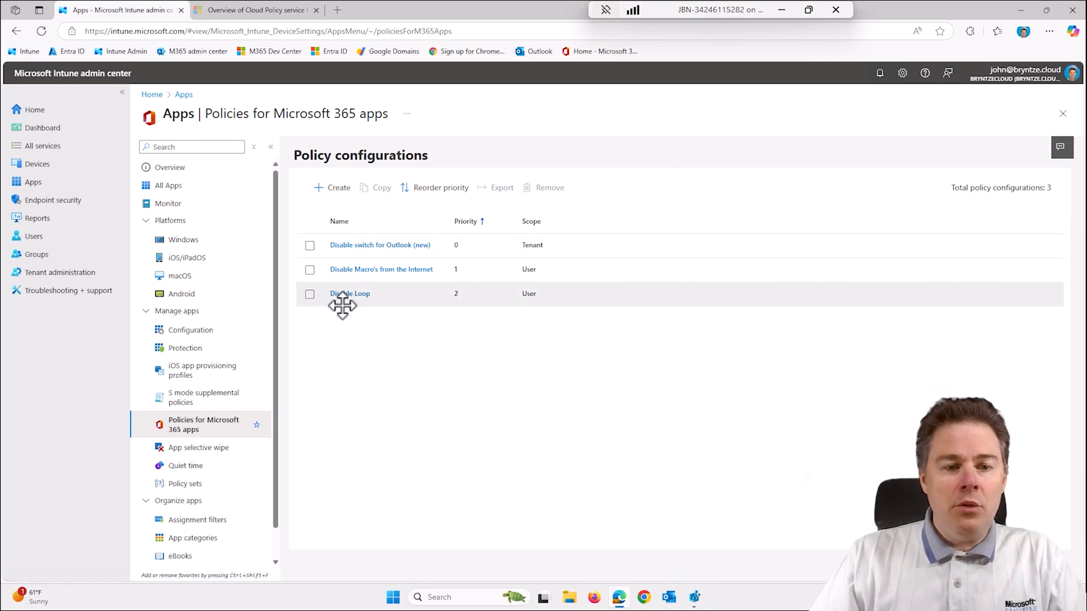
{"action": "left_click", "coordinate": [310, 294]}
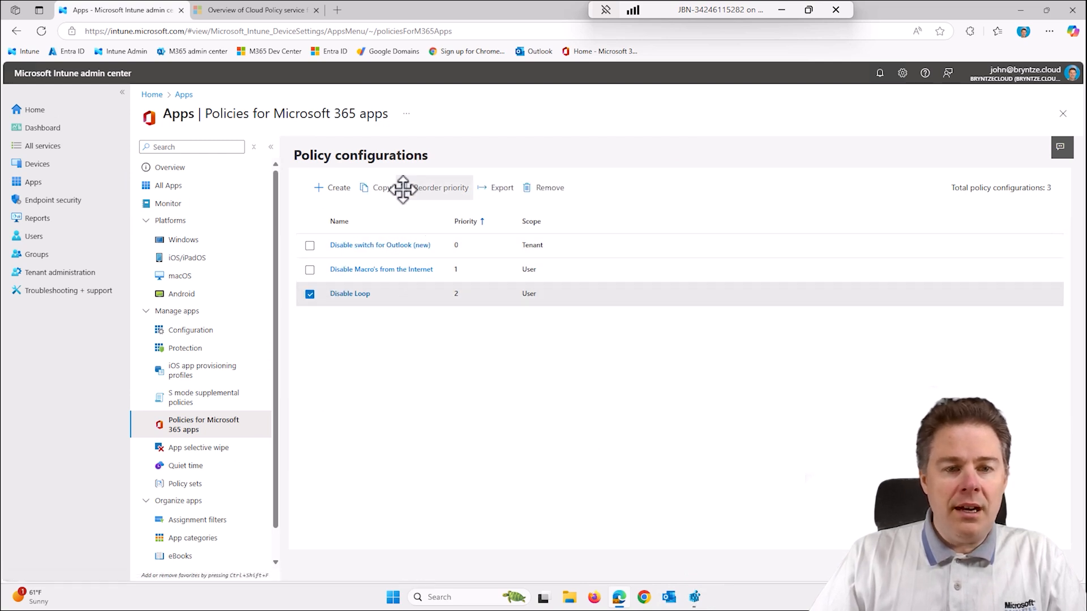
{"action": "left_click", "coordinate": [426, 187]}
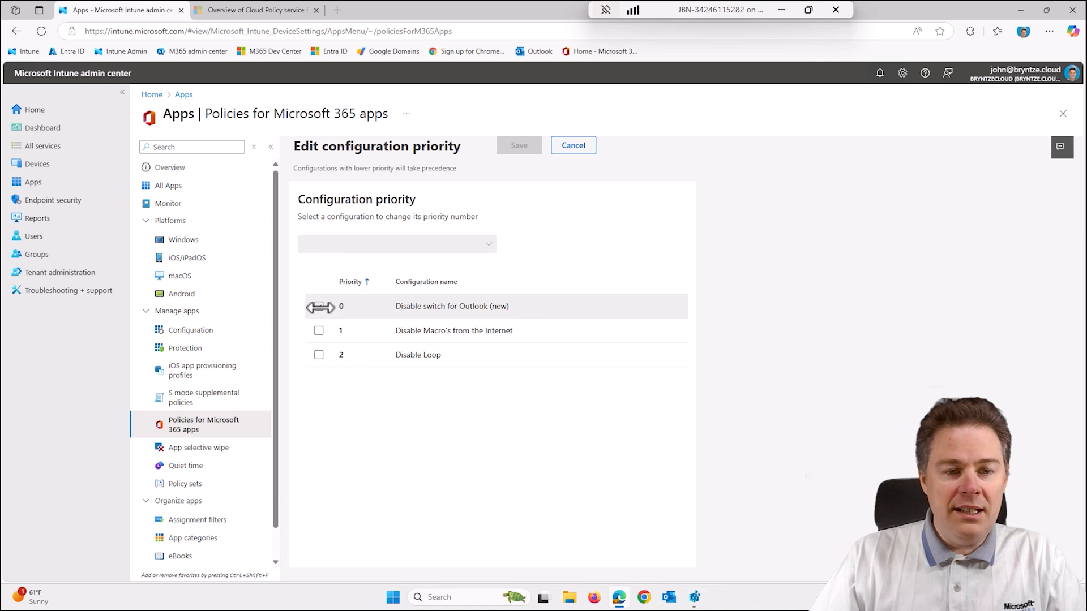
{"action": "left_click", "coordinate": [317, 354]}
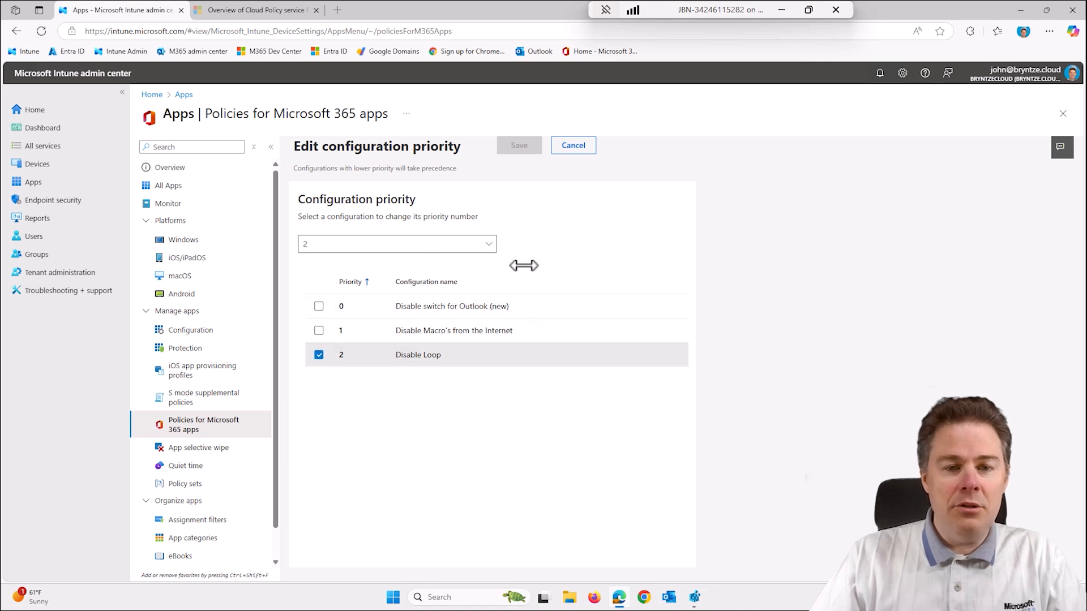
{"action": "left_click", "coordinate": [485, 244]}
{"action": "left_click", "coordinate": [359, 262]}
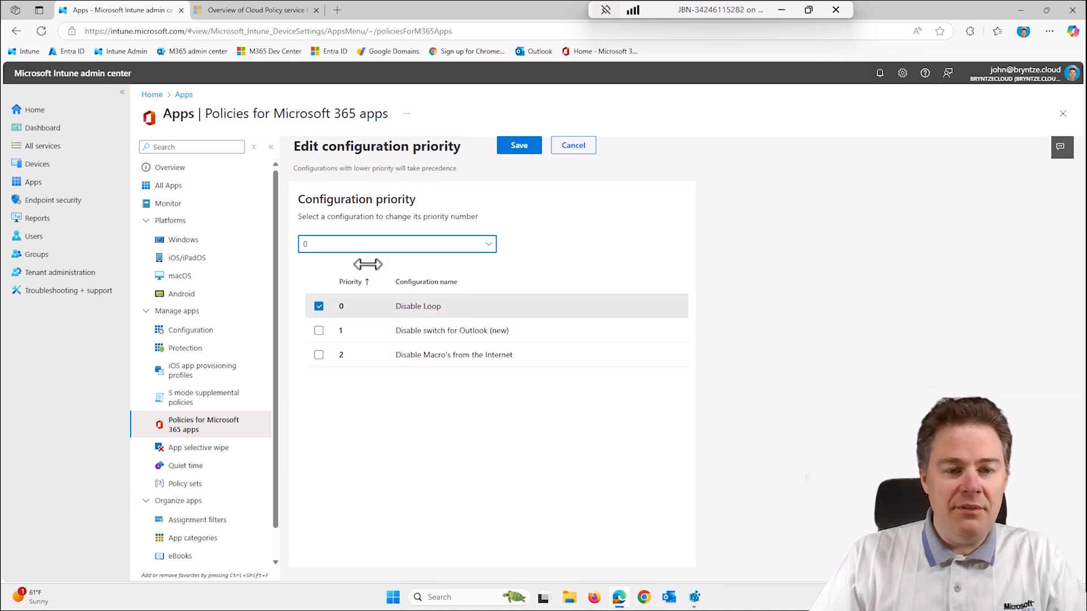
{"action": "left_click", "coordinate": [519, 146]}
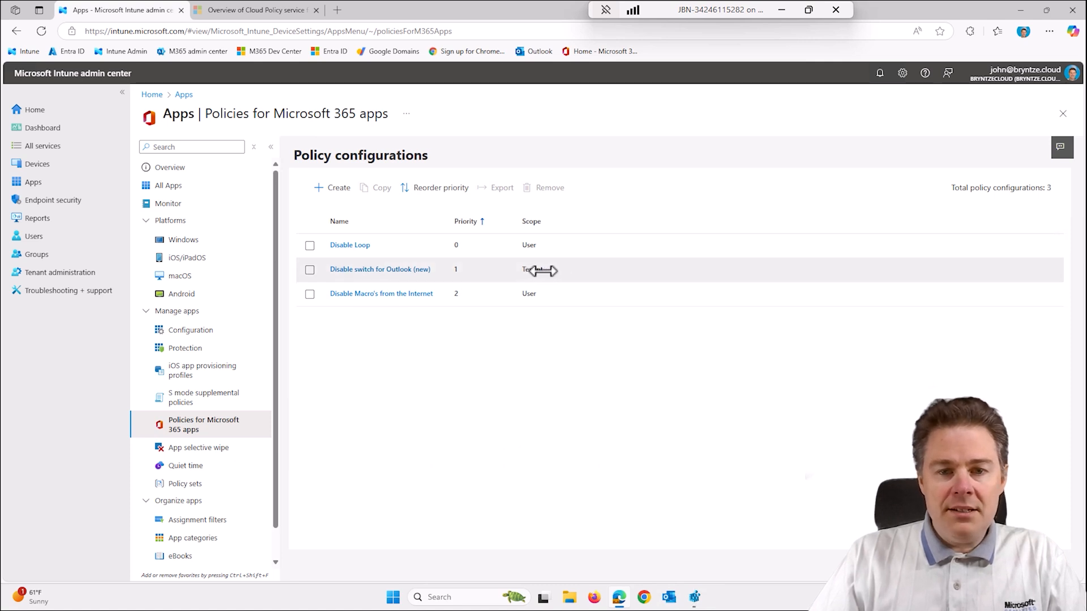
Select the Outlook switch and Loop configurations in turn to compare which ones can be copied.
{"action": "left_click_drag", "start_coordinate": [542, 271], "coordinate": [524, 270]}
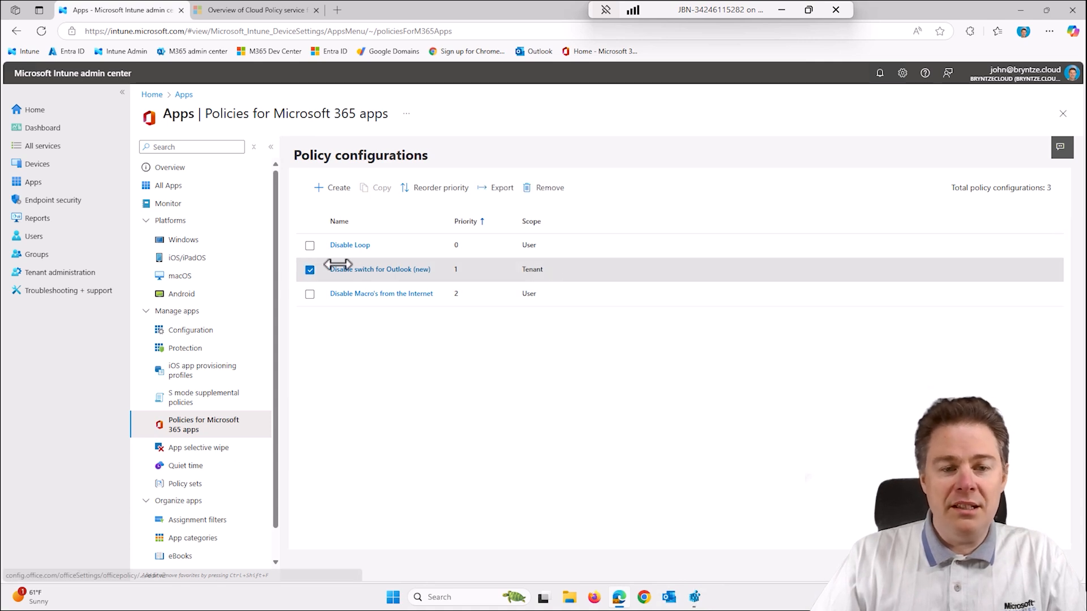
{"action": "left_click", "coordinate": [310, 270]}
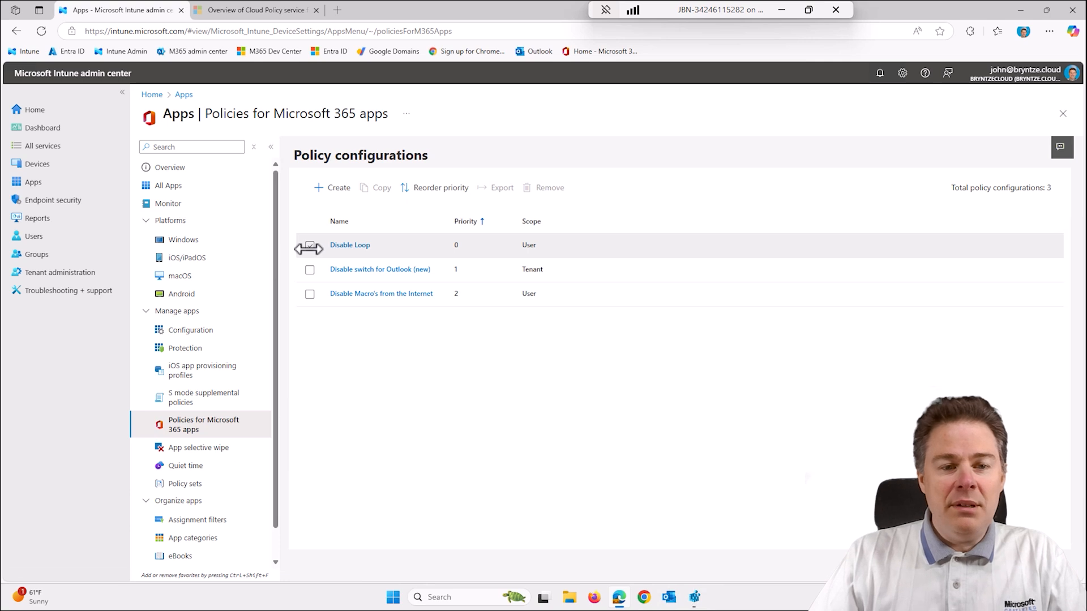
{"action": "left_click", "coordinate": [310, 245]}
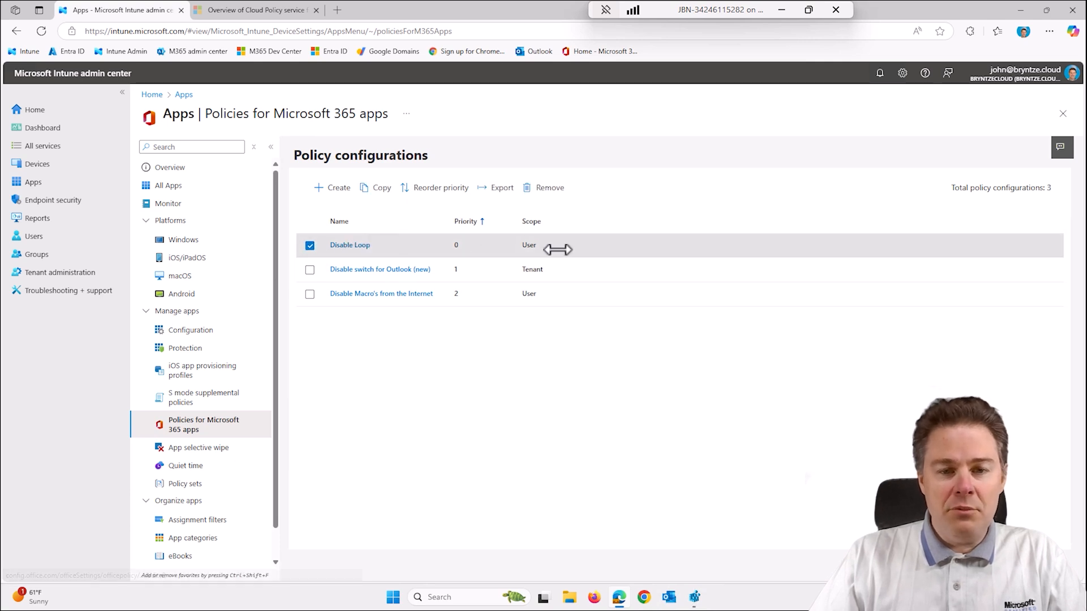
{"action": "left_click", "coordinate": [310, 293]}
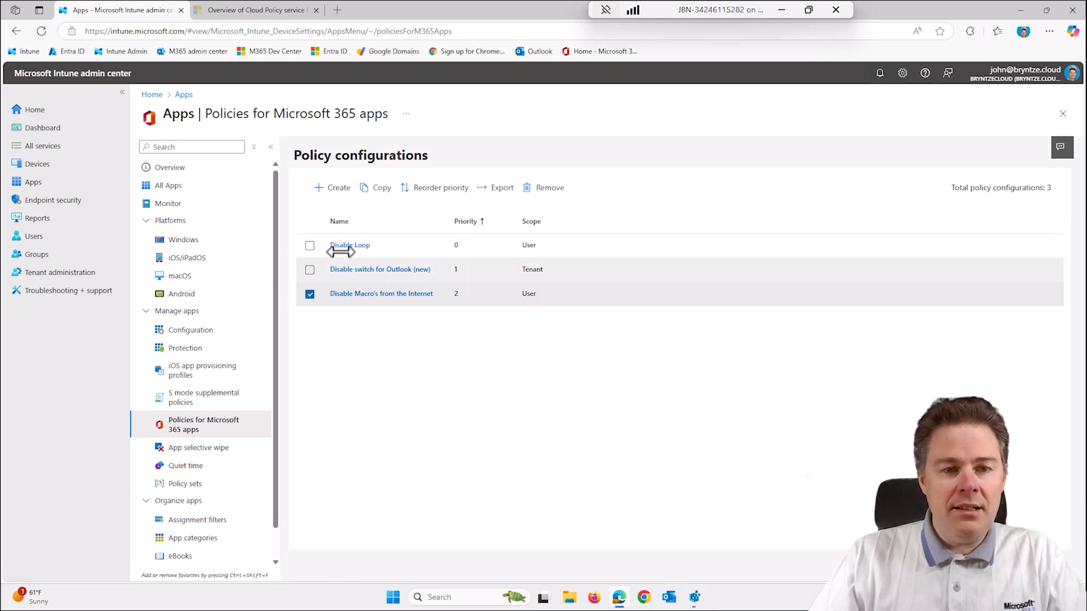
{"action": "left_click", "coordinate": [375, 188]}
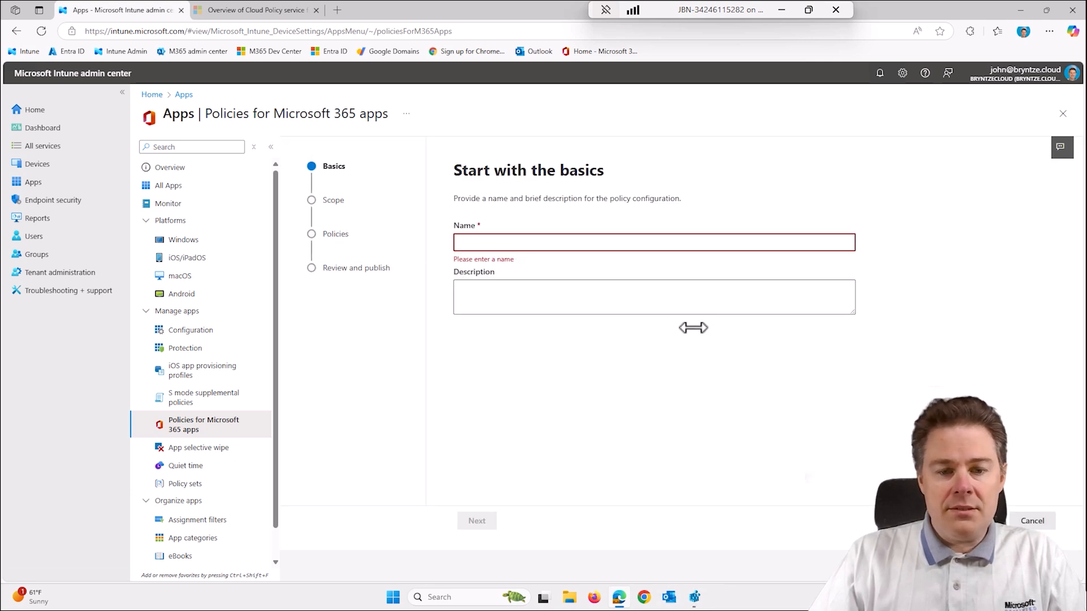
{"action": "type", "text": "fgdfg"}
{"action": "left_click", "coordinate": [473, 520]}
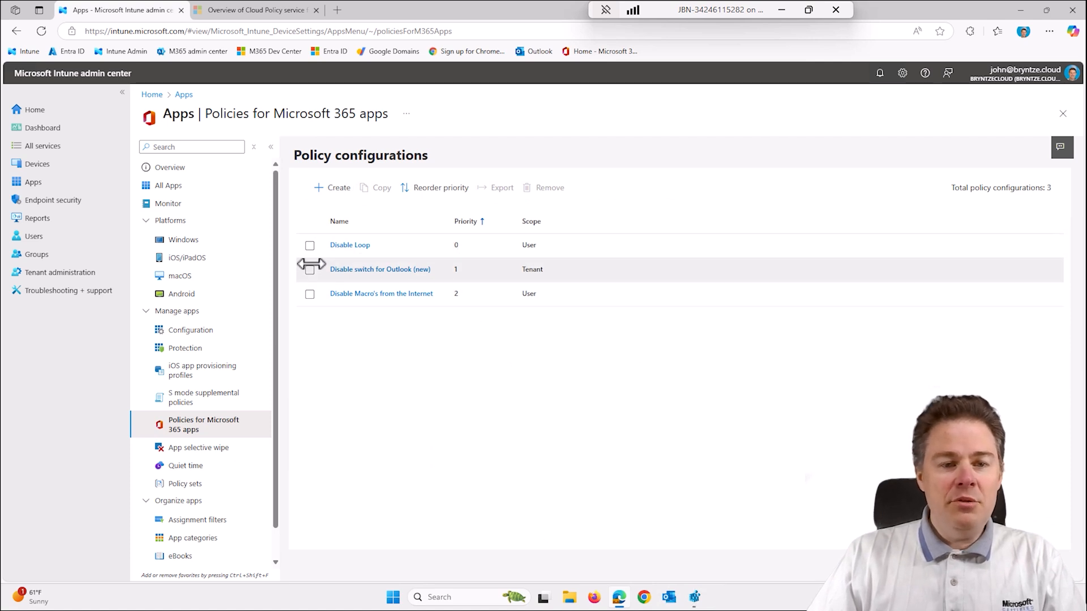
Export the Disable Loop configuration and open the downloaded Disable Loop.csv in Excel.
{"action": "left_click", "coordinate": [310, 245]}
{"action": "left_click", "coordinate": [497, 189]}
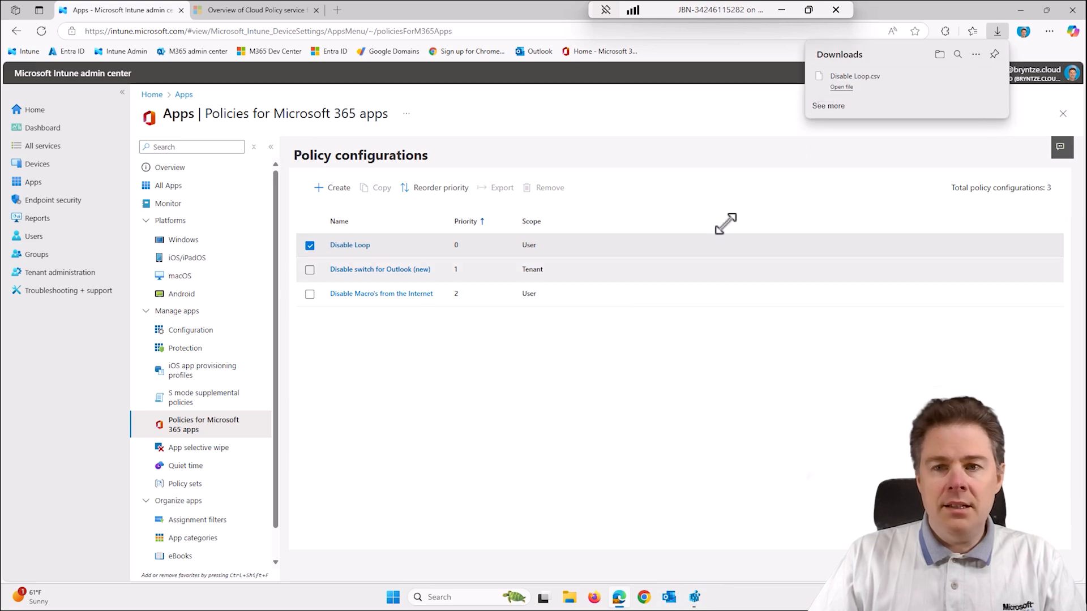
{"action": "left_click", "coordinate": [842, 87]}
{"action": "left_click", "coordinate": [500, 232]}
{"action": "left_click", "coordinate": [512, 465]}
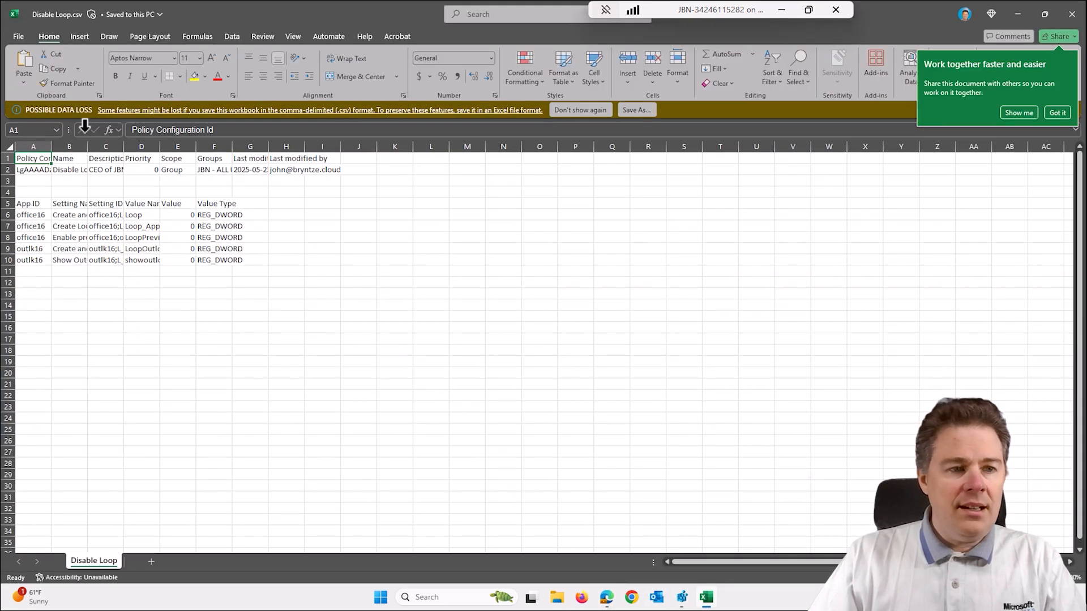
Fit all columns in Disable Loop.csv to their contents and examine the Loop settings' IDs, value names and value types.
{"action": "left_click", "coordinate": [10, 147]}
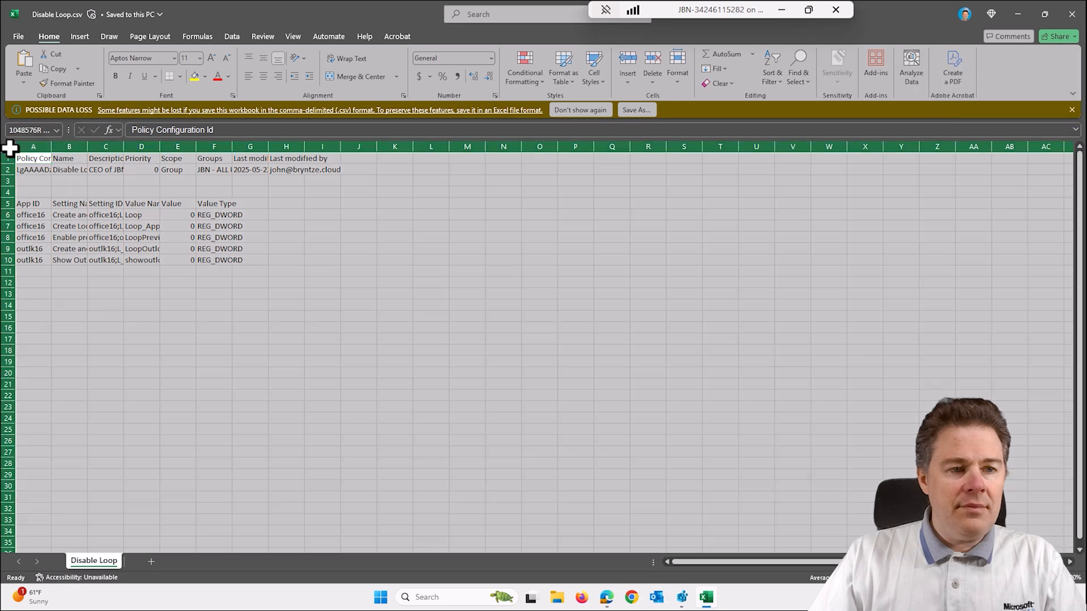
{"action": "double_click", "coordinate": [87, 147]}
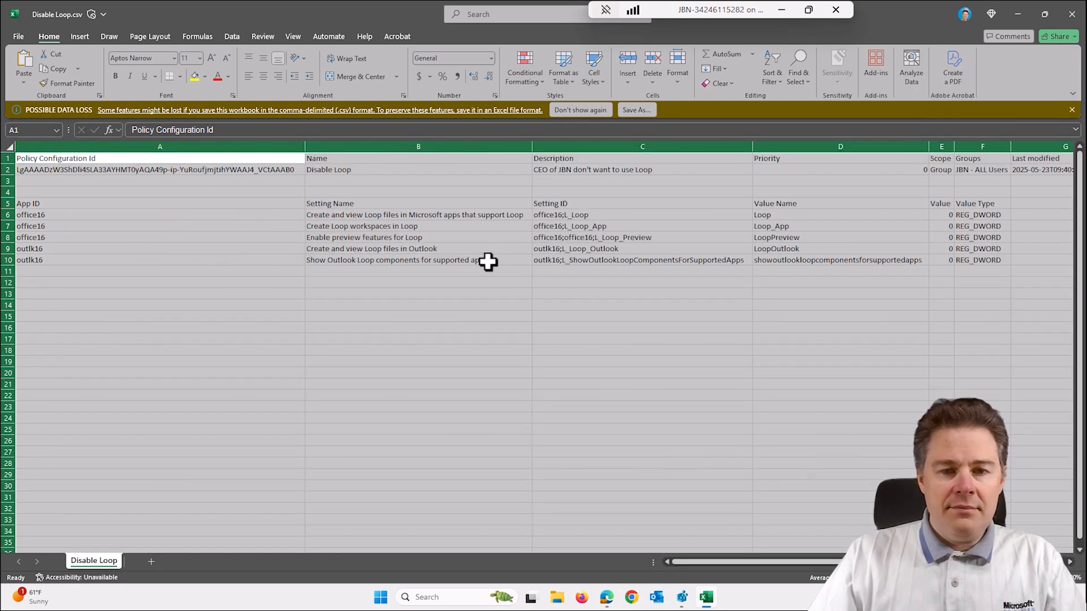
{"action": "left_click", "coordinate": [561, 213]}
{"action": "left_click", "coordinate": [784, 225]}
{"action": "left_click", "coordinate": [973, 218]}
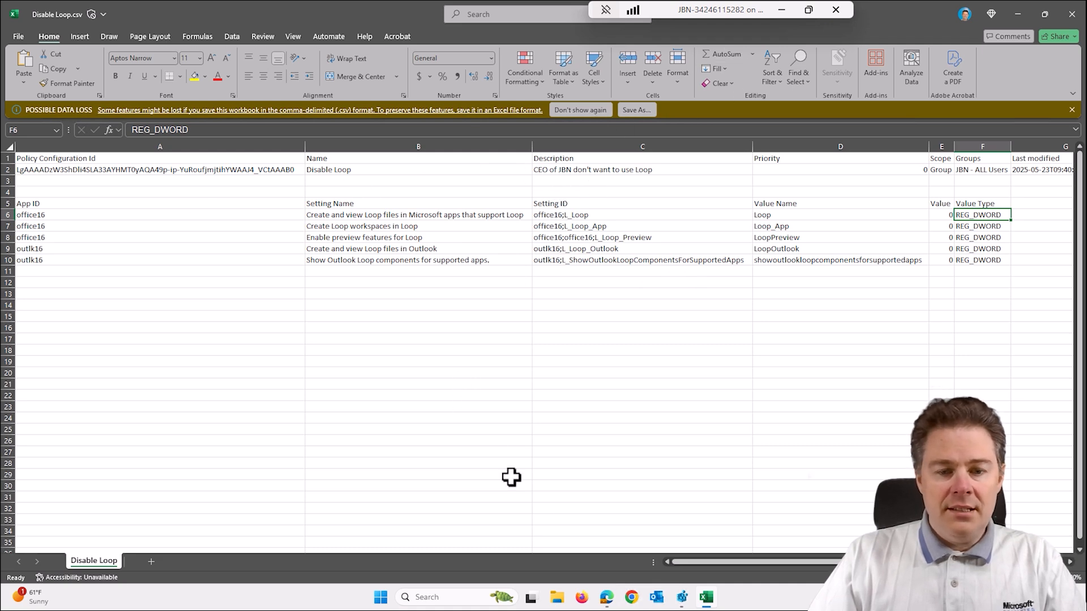
Return to Intune in Edge to clear the Disable Loop selection, and switch to Outlook.
{"action": "left_click", "coordinate": [610, 596]}
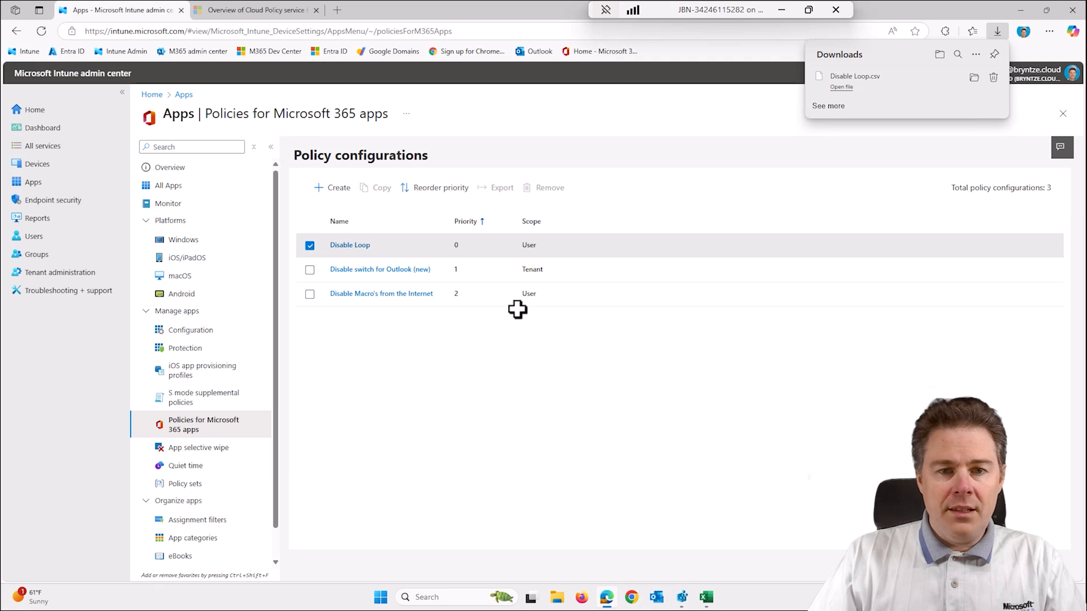
{"action": "left_click", "coordinate": [309, 245]}
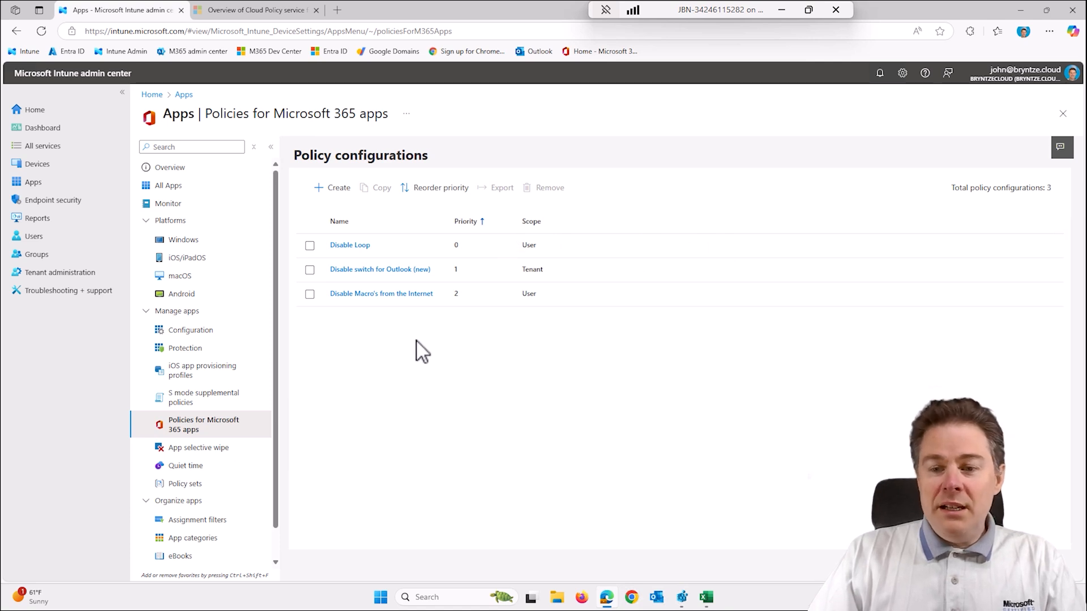
{"action": "left_click", "coordinate": [657, 601]}
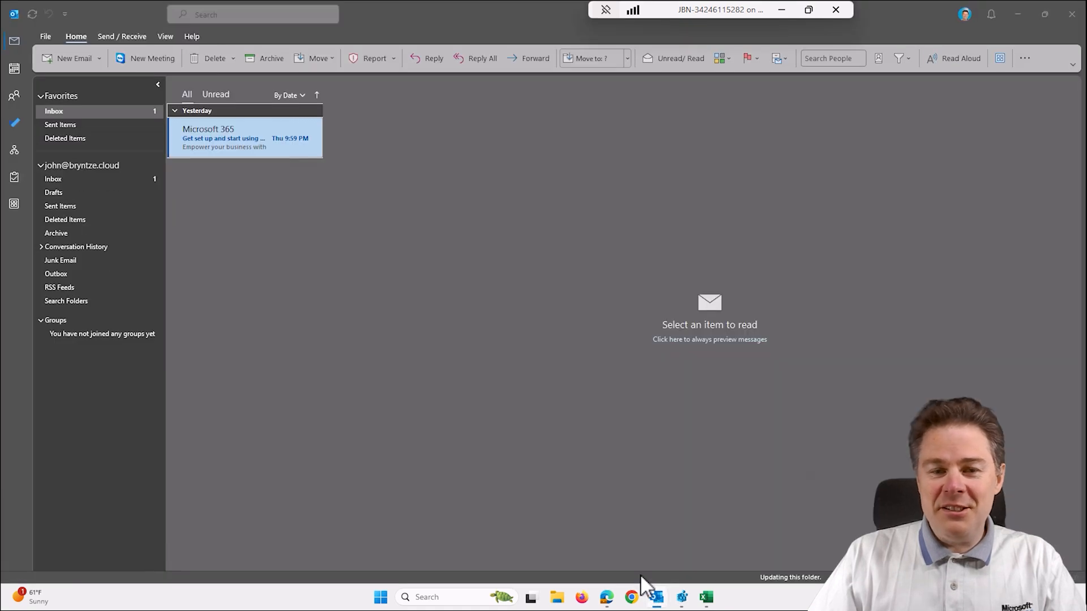